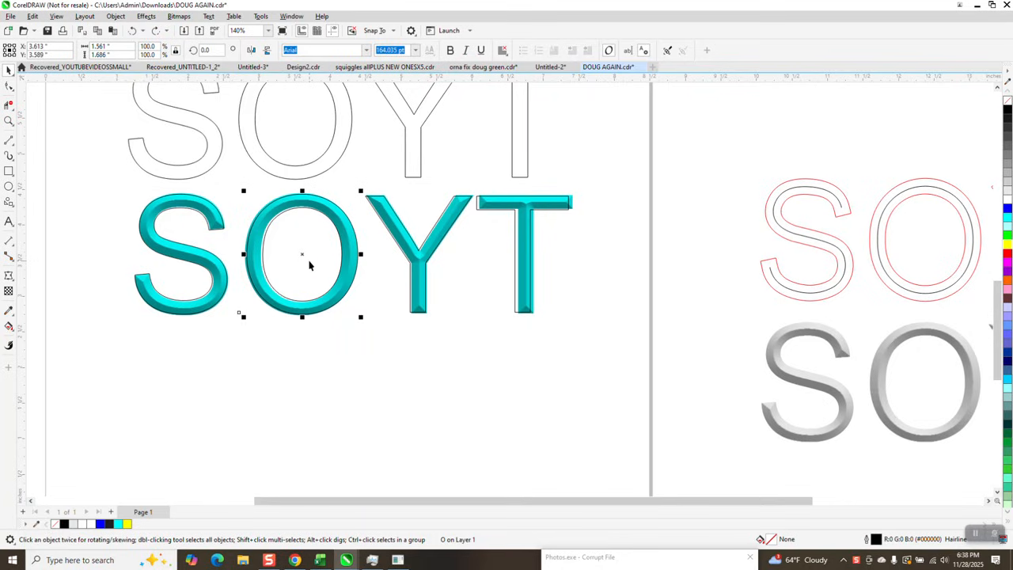
Set the nudge distance to 2 inches and move the outlined O one nudge down from the cyan beveled lettering.
scroll(313, 259, down, 1)
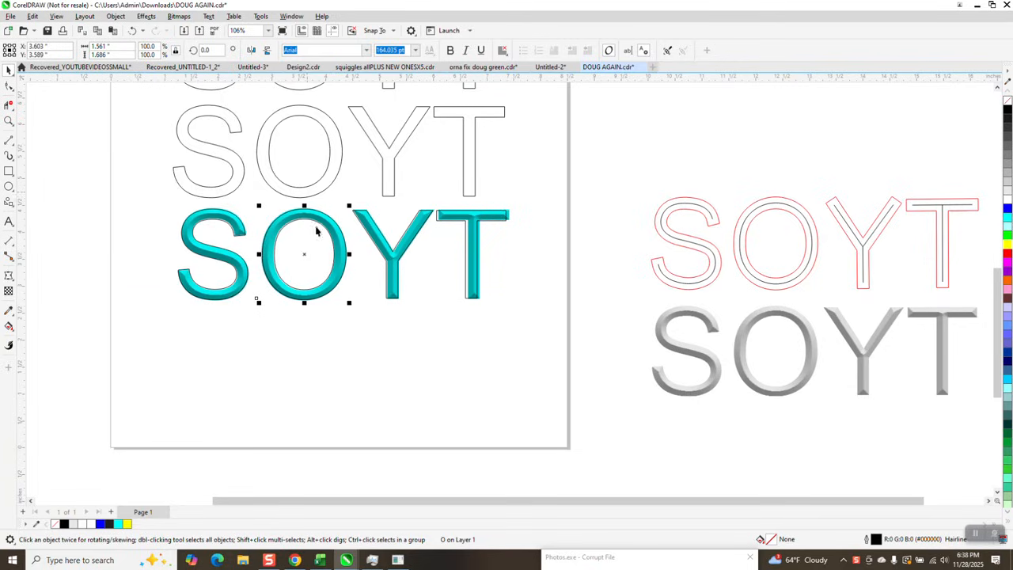
click(364, 125)
drag(367, 51, 346, 57)
text(2)
click(336, 225)
key(Down)
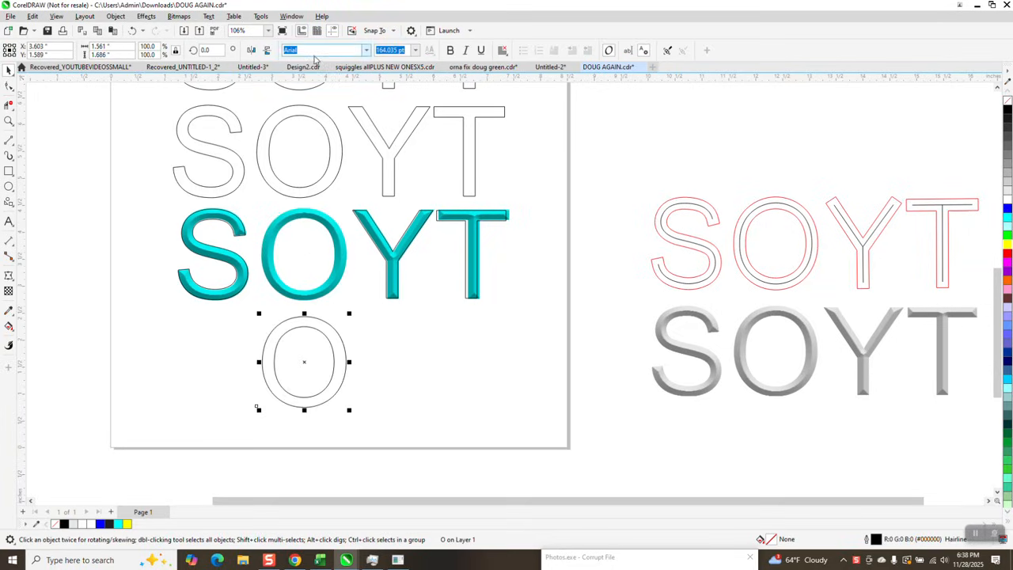
Move the outlined S, Y and T 2 inches down from the cyan beveled lettering, in line with the O.
click(244, 224)
key(Down)
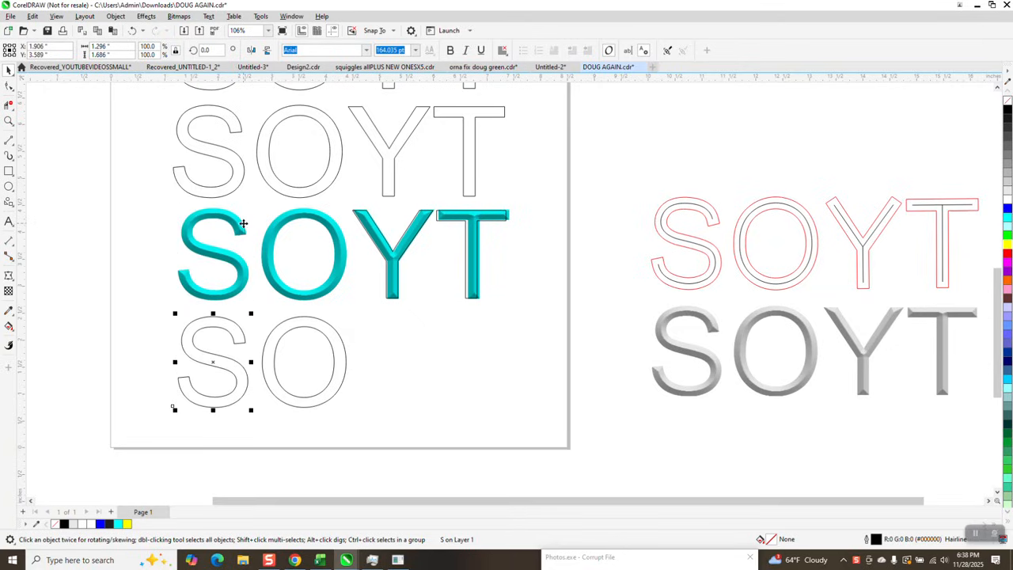
click(433, 216)
key(Down)
click(452, 219)
key(Down)
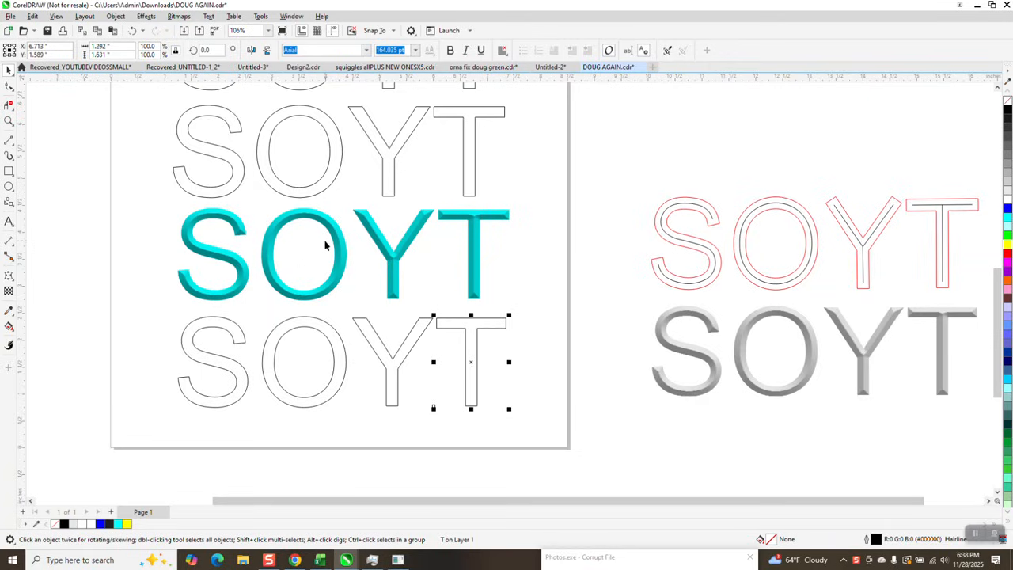
Examine the red SOYT lettering with its black center lines and the cyan beveled lettering up close.
scroll(322, 247, down, 1)
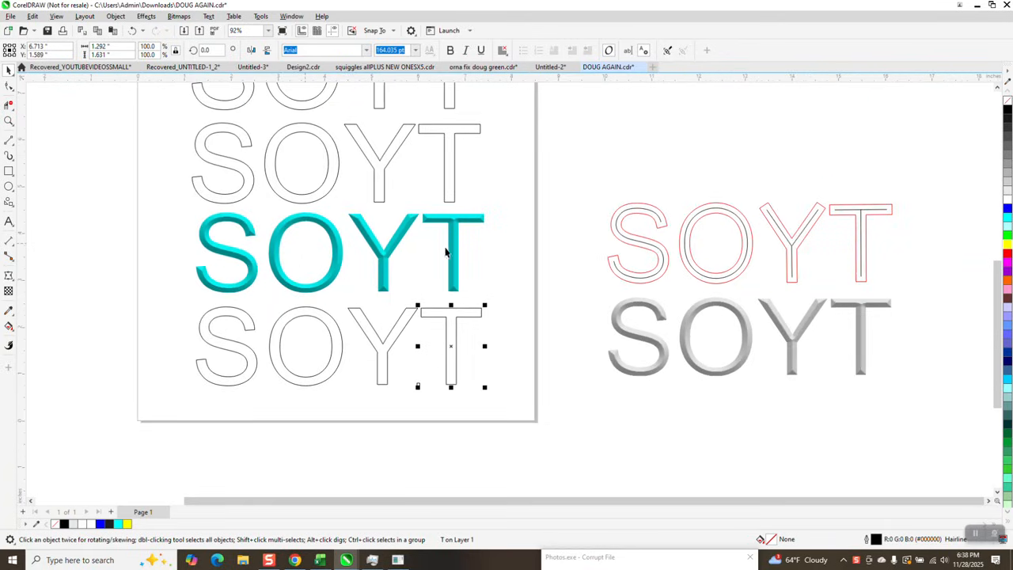
click(10, 119)
scroll(312, 255, down, 6)
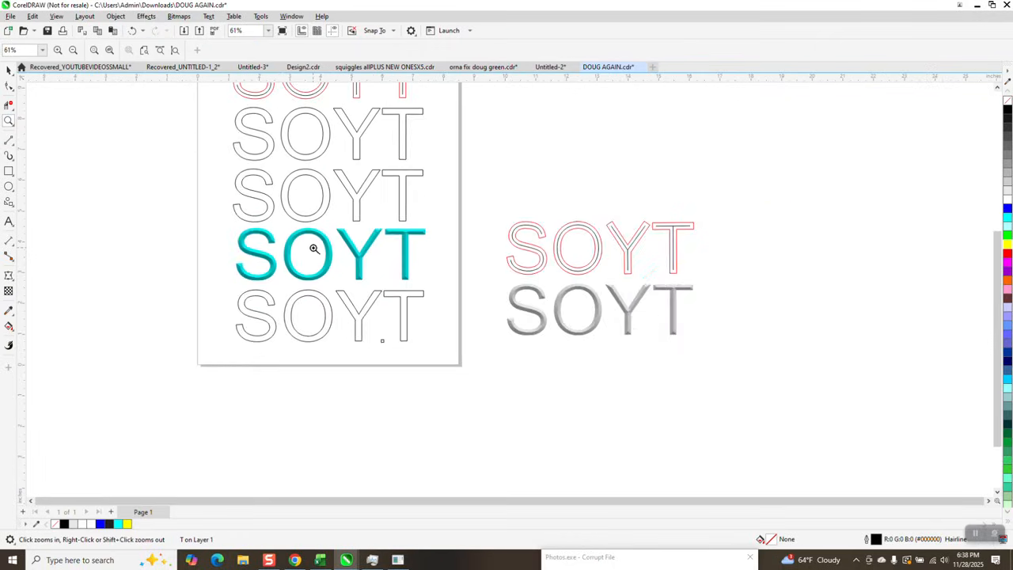
drag(263, 103, 392, 164)
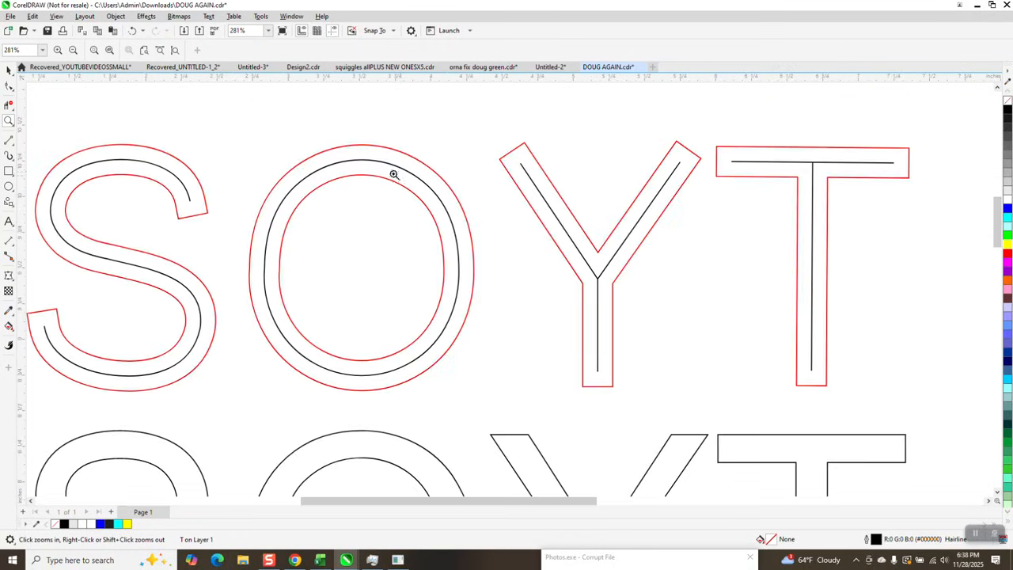
scroll(398, 173, down, 12)
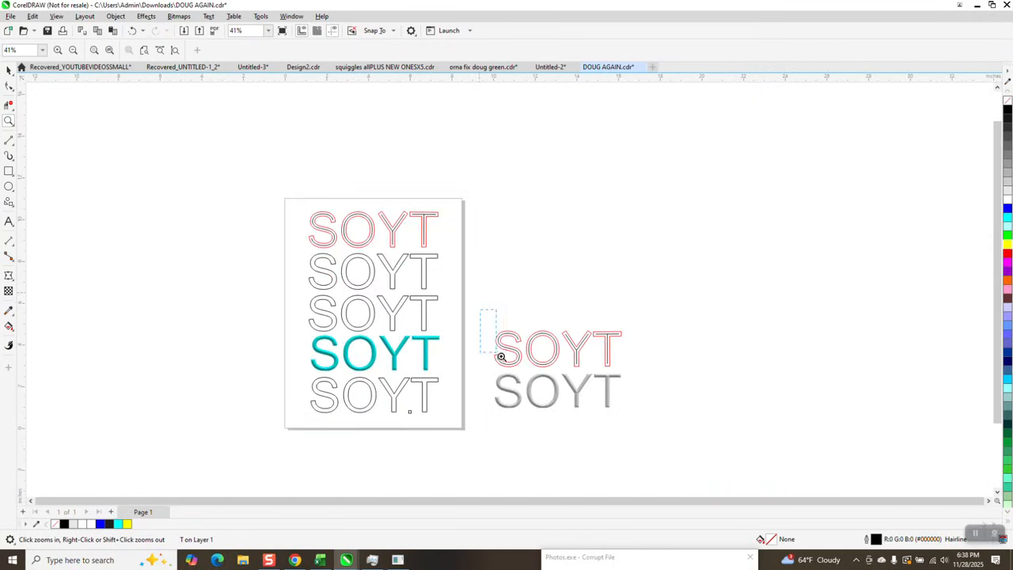
drag(487, 339, 670, 380)
scroll(467, 285, down, 6)
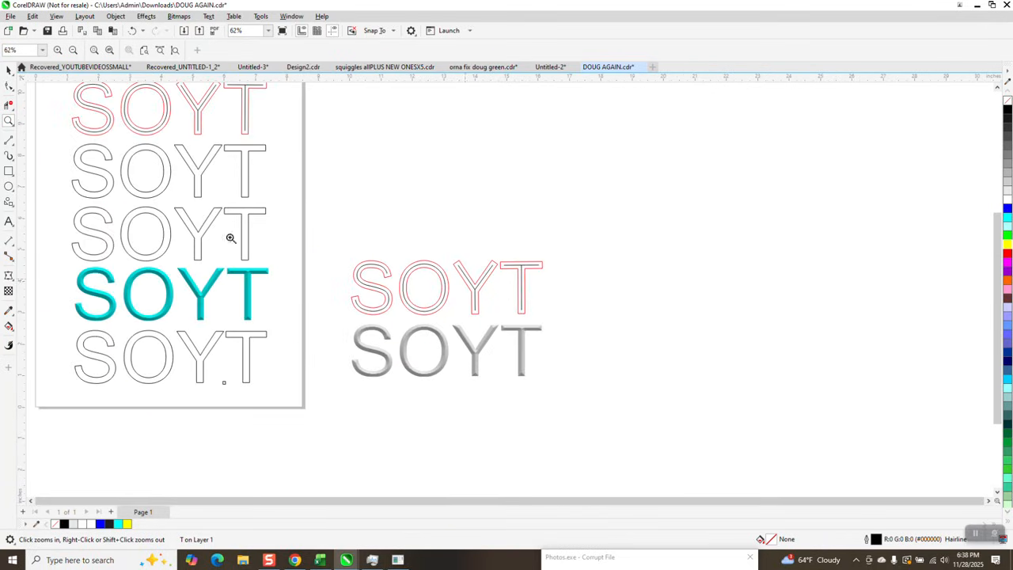
drag(68, 279, 273, 329)
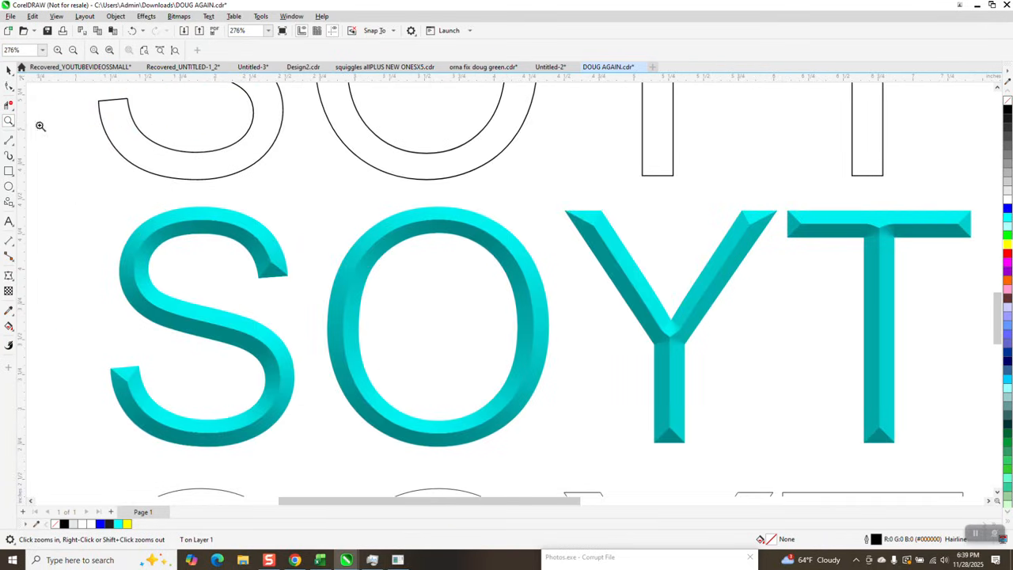
click(10, 71)
click(425, 228)
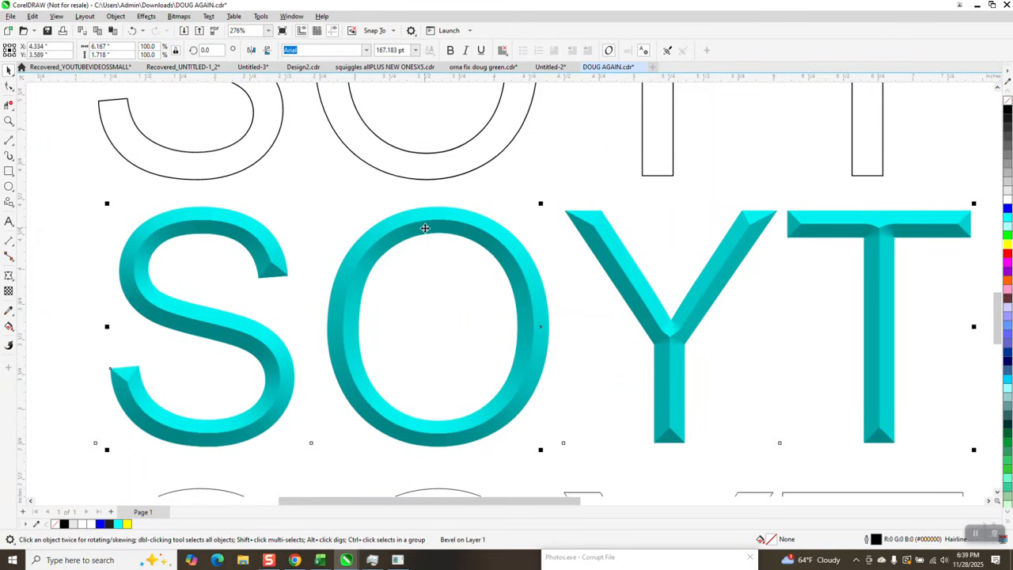
Fill all four outlined letters of the bottom SOYT row with light gray (#E6E6E6).
scroll(395, 229, down, 4)
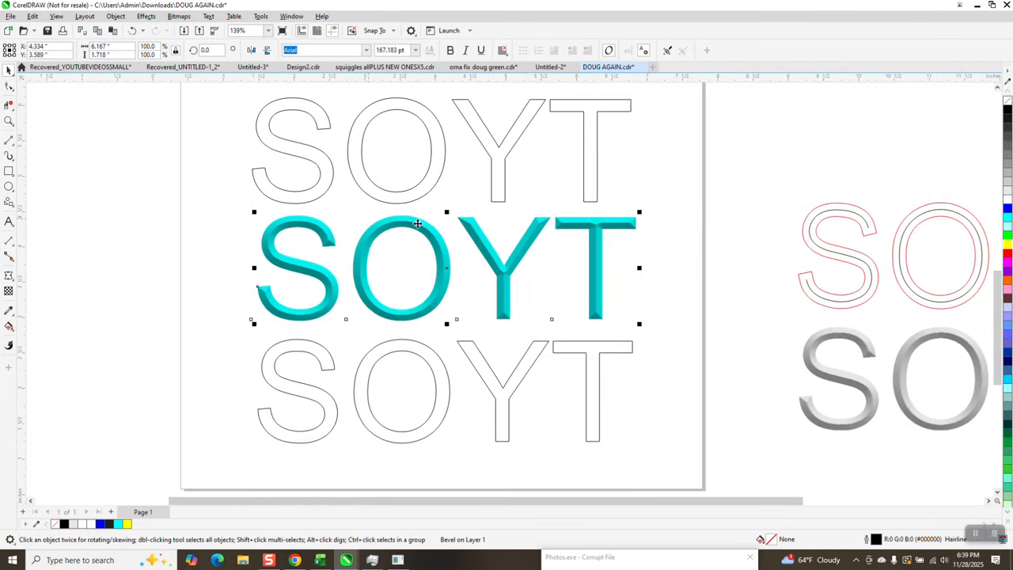
scroll(395, 226, down, 3)
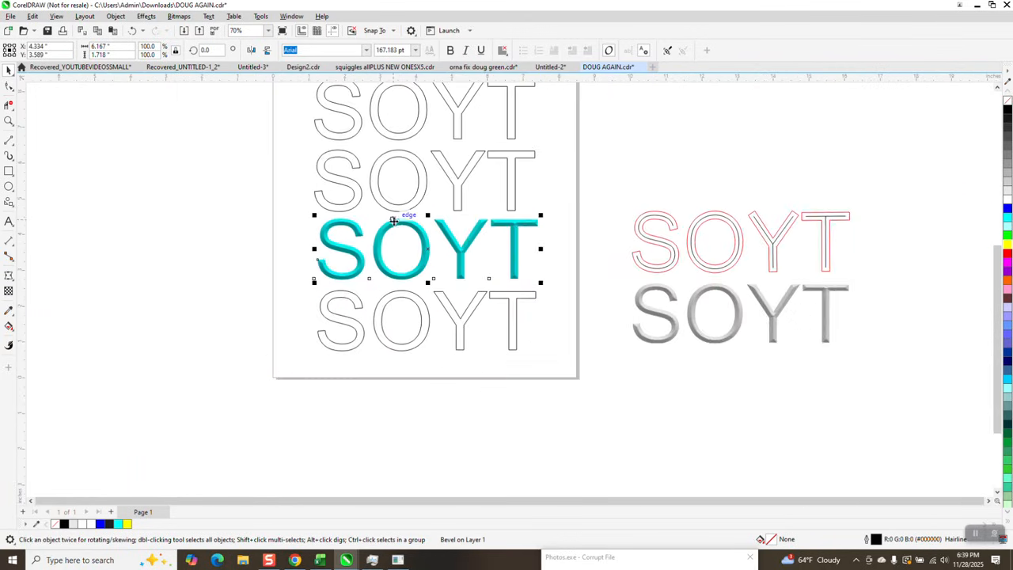
scroll(393, 220, down, 1)
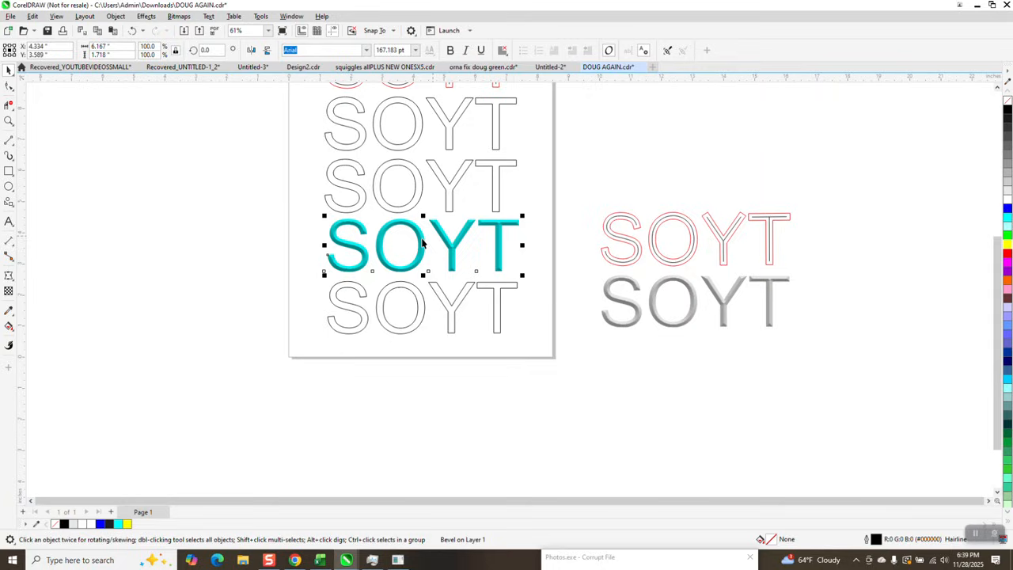
drag(313, 277, 537, 352)
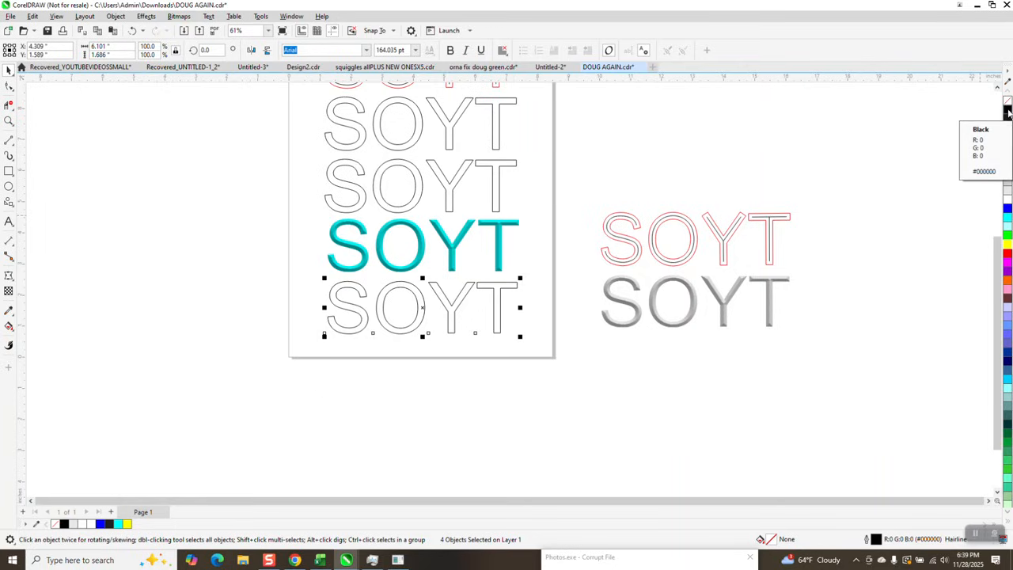
click(1008, 193)
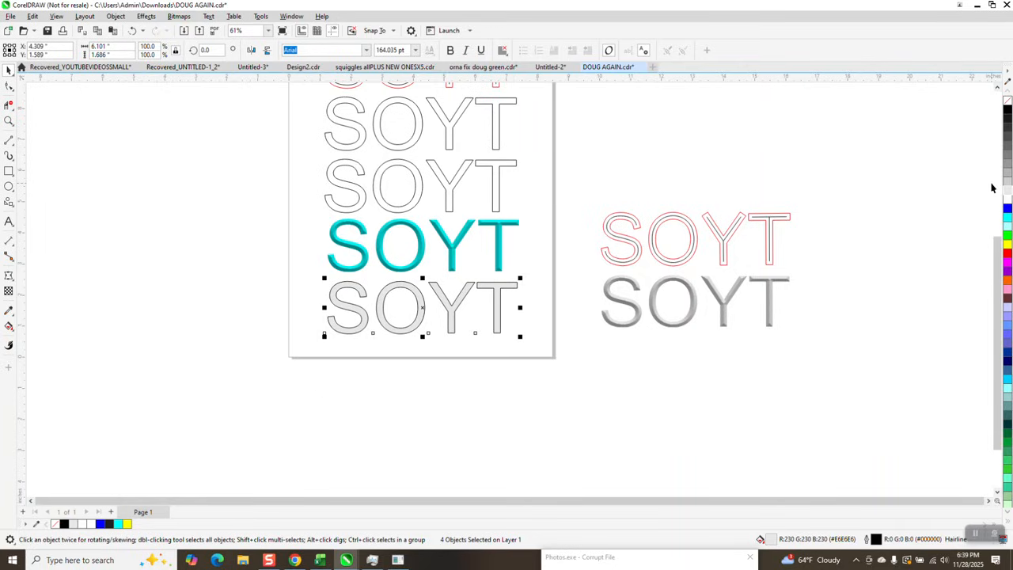
Duplicate the gray SOYT row 2 inches below and remove the outline from the copy.
key(ctrl+d)
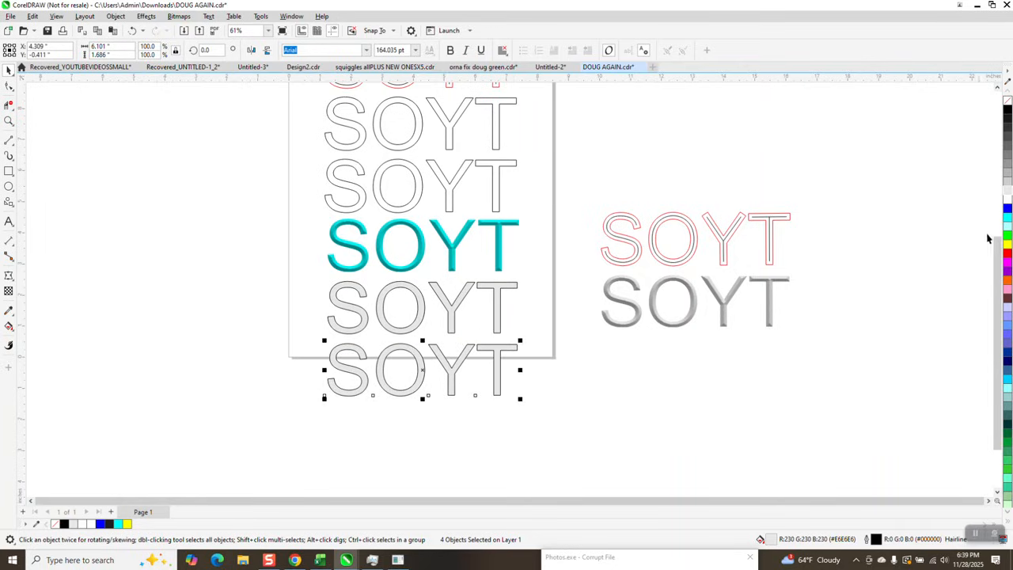
right_click(1008, 101)
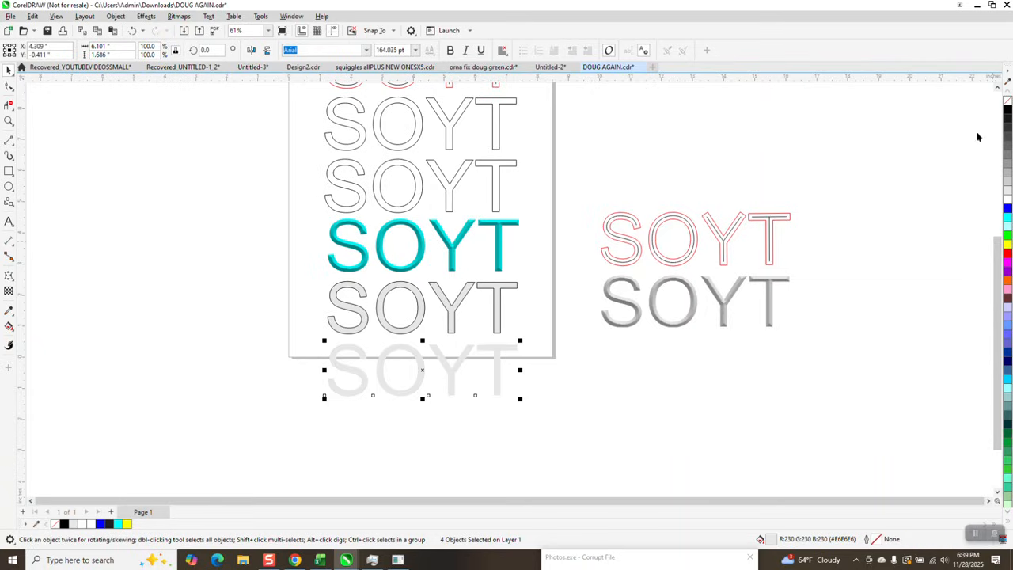
Apply a soft edge bevel with a 0.25-inch offset distance to the T of the gray row without an outline.
click(146, 16)
click(167, 236)
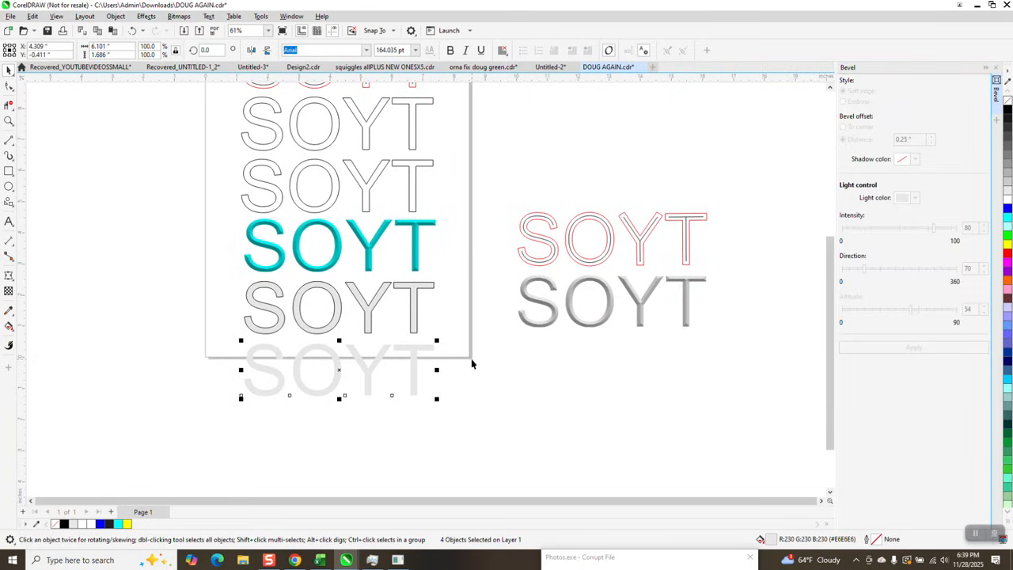
click(428, 348)
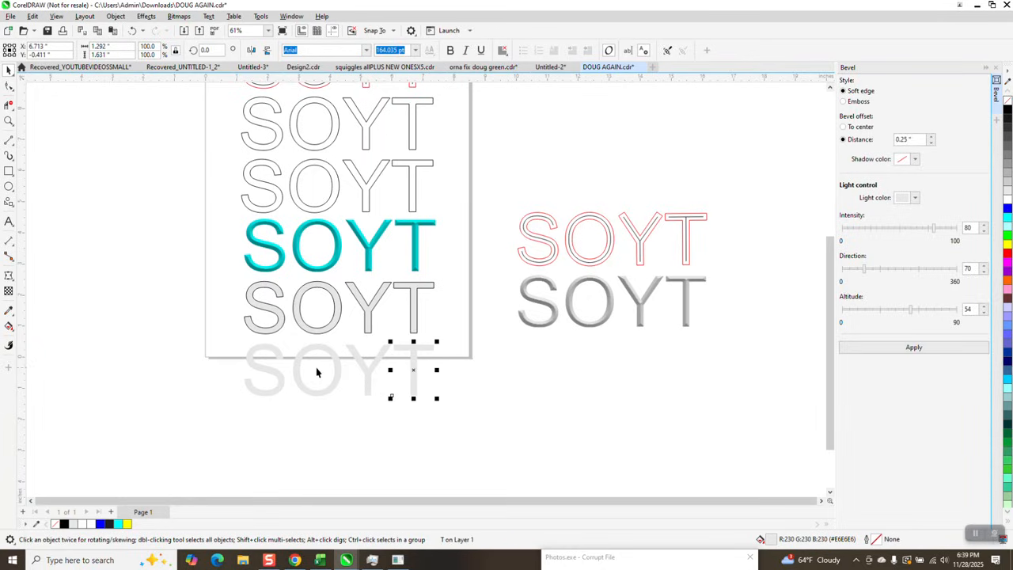
click(881, 345)
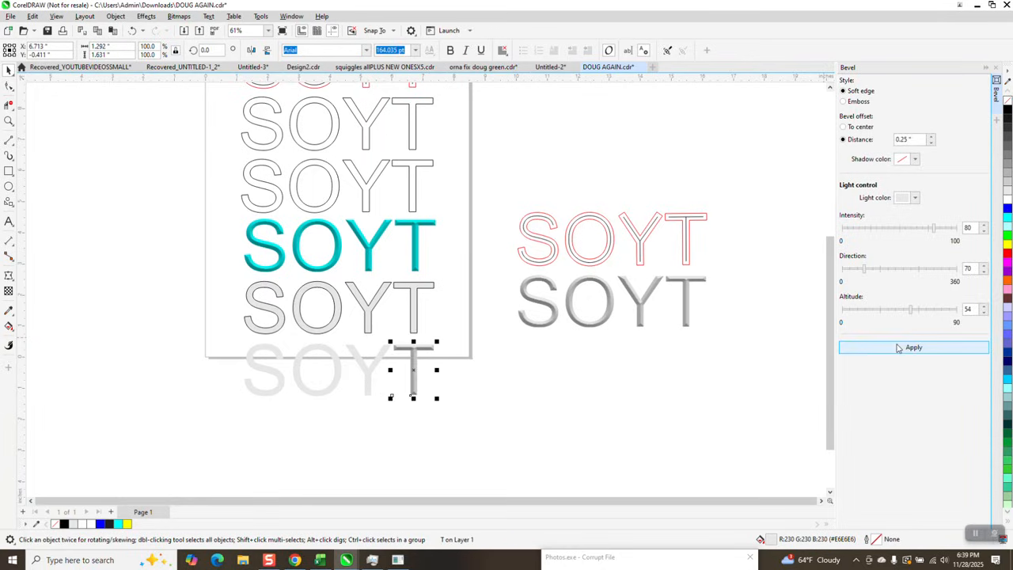
click(451, 350)
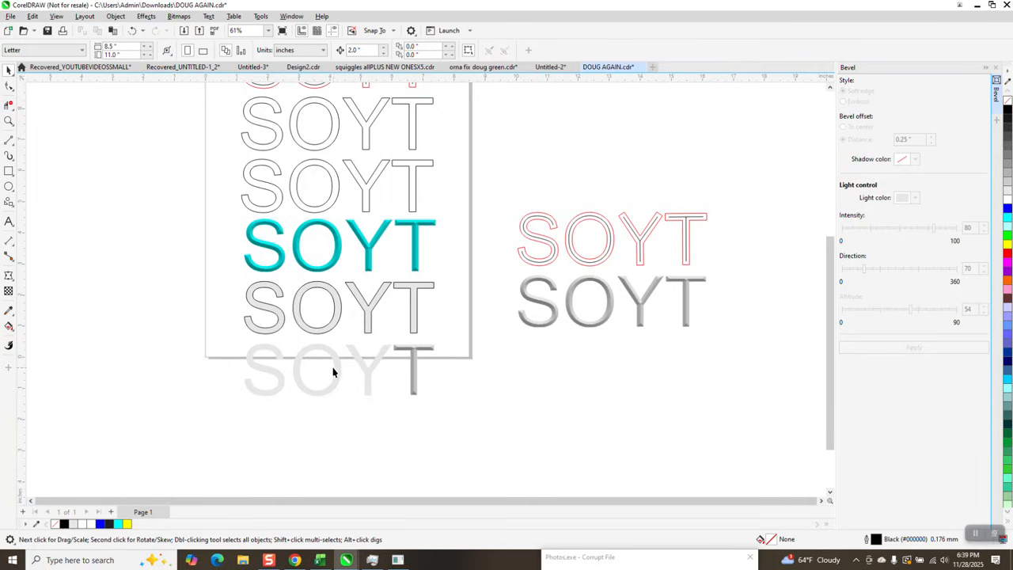
Apply the same 0.25-inch soft edge bevel separately to the Y, O and S of that row.
click(369, 374)
click(897, 347)
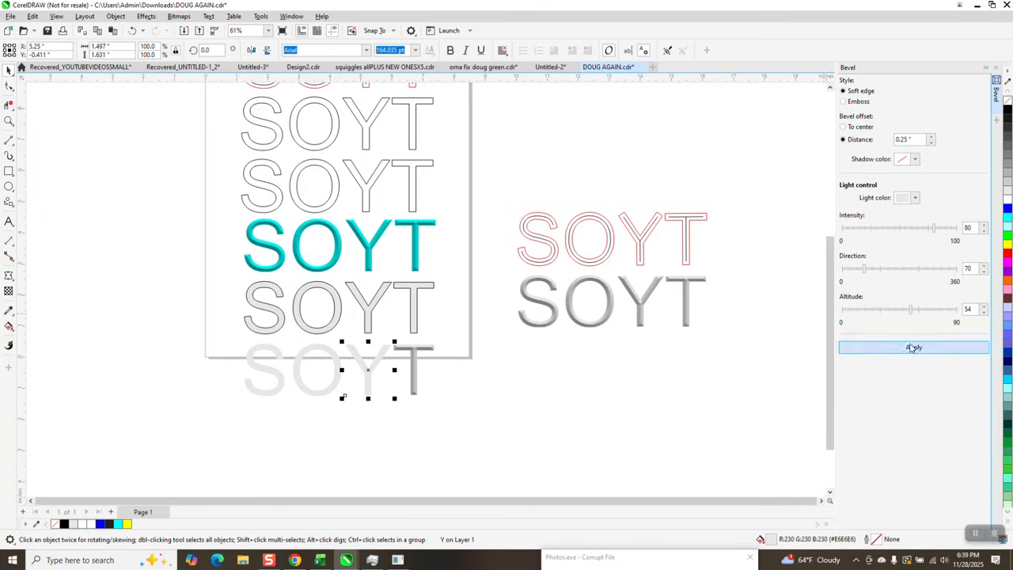
click(337, 364)
click(914, 347)
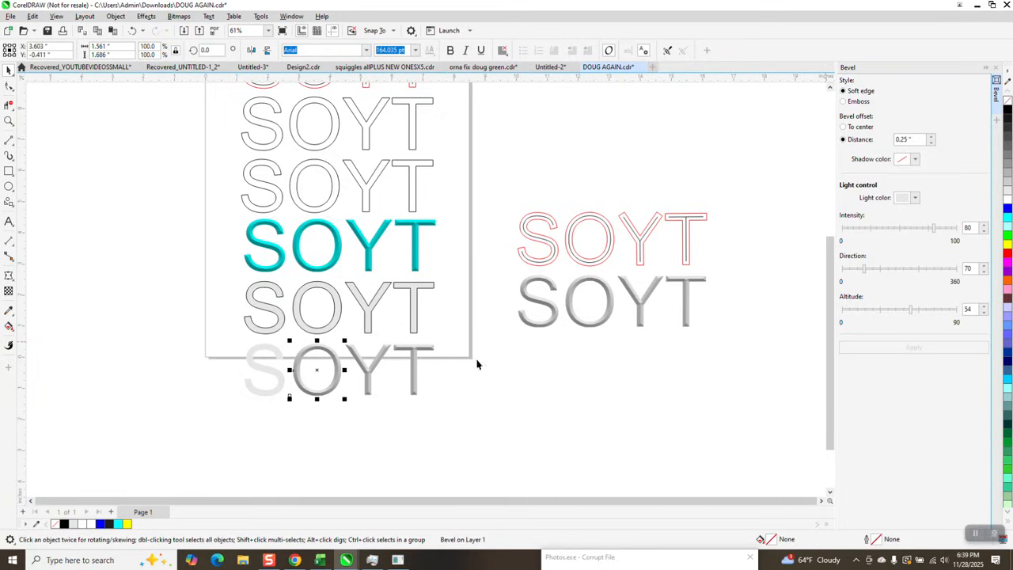
click(274, 350)
click(899, 348)
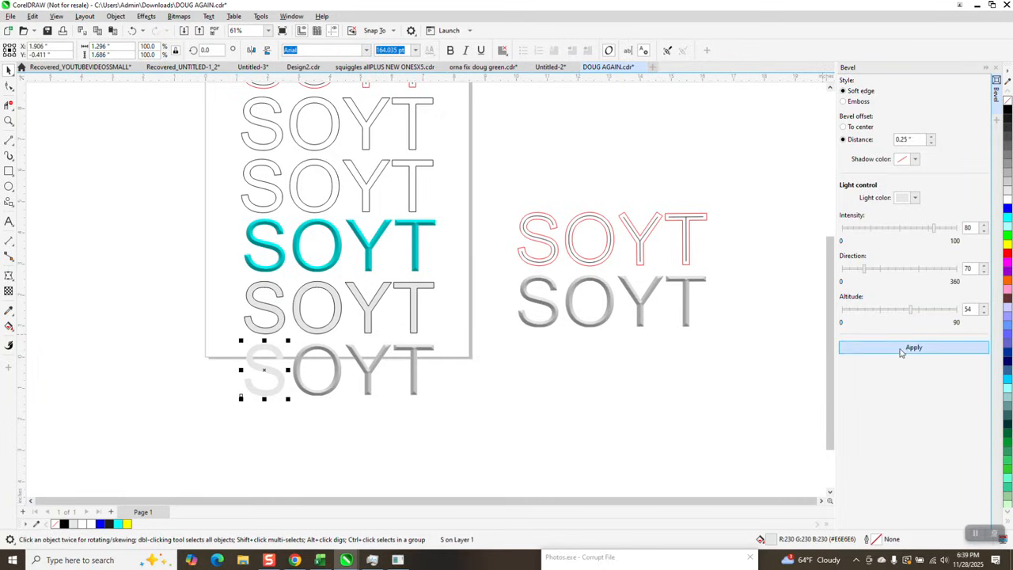
Examine the bevel ridges of the gray letters up close, especially those of the Y and T.
click(8, 121)
drag(203, 316, 493, 430)
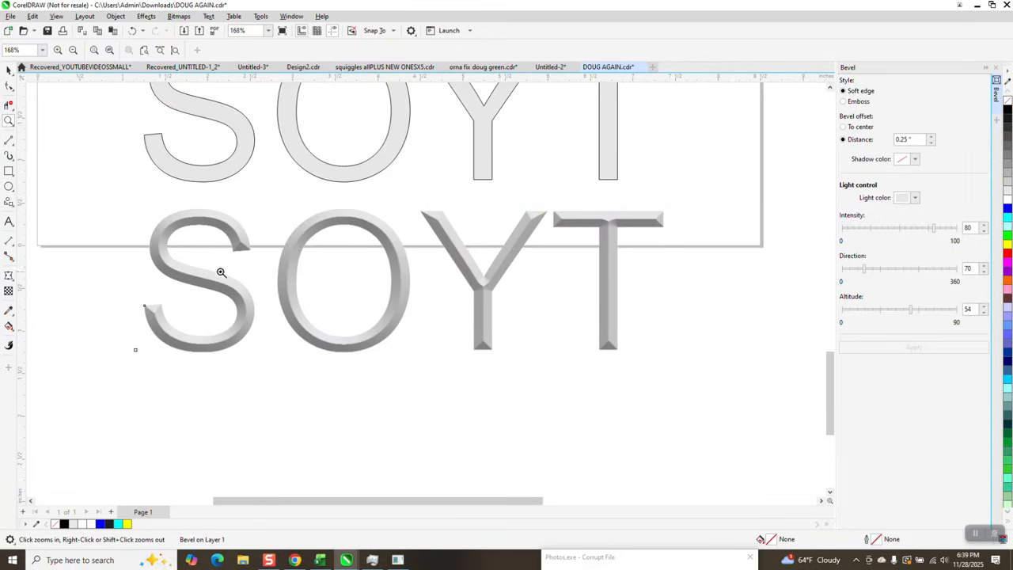
click(9, 69)
click(179, 262)
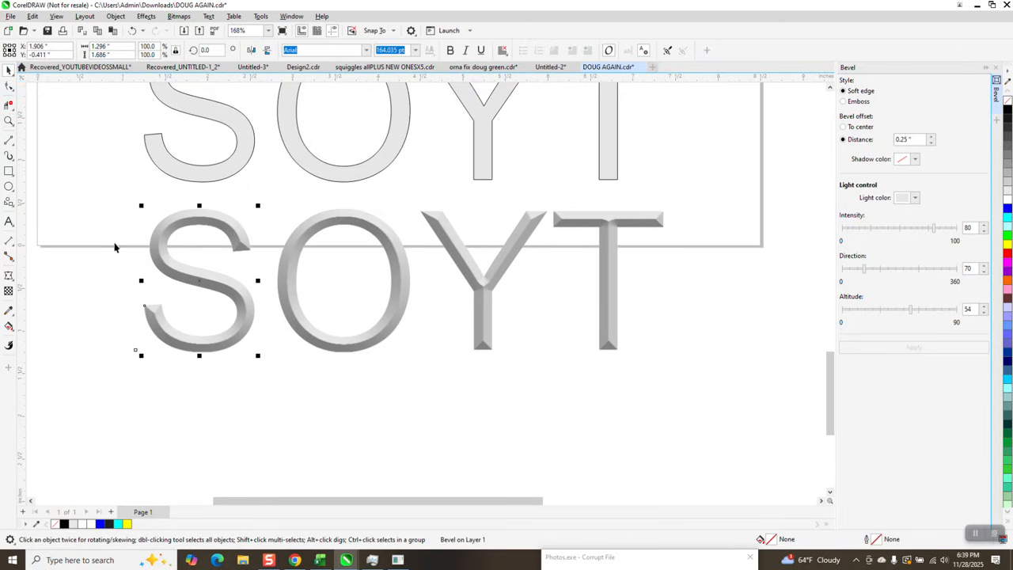
click(9, 120)
drag(396, 195, 738, 370)
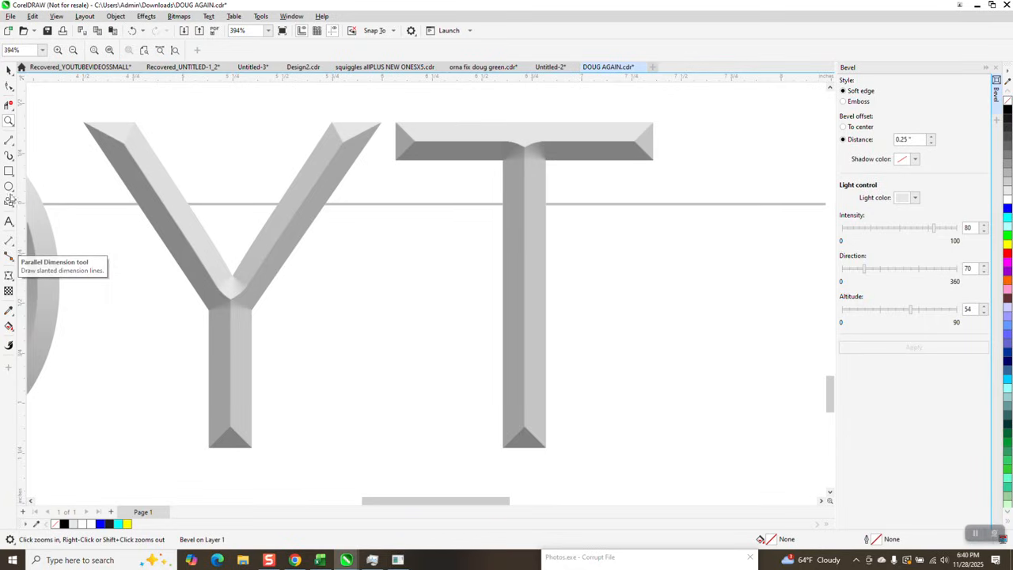
Try drawing a straight 2-point line about 1.1 inches long along the bevel ridge of the T's crossbar.
click(9, 141)
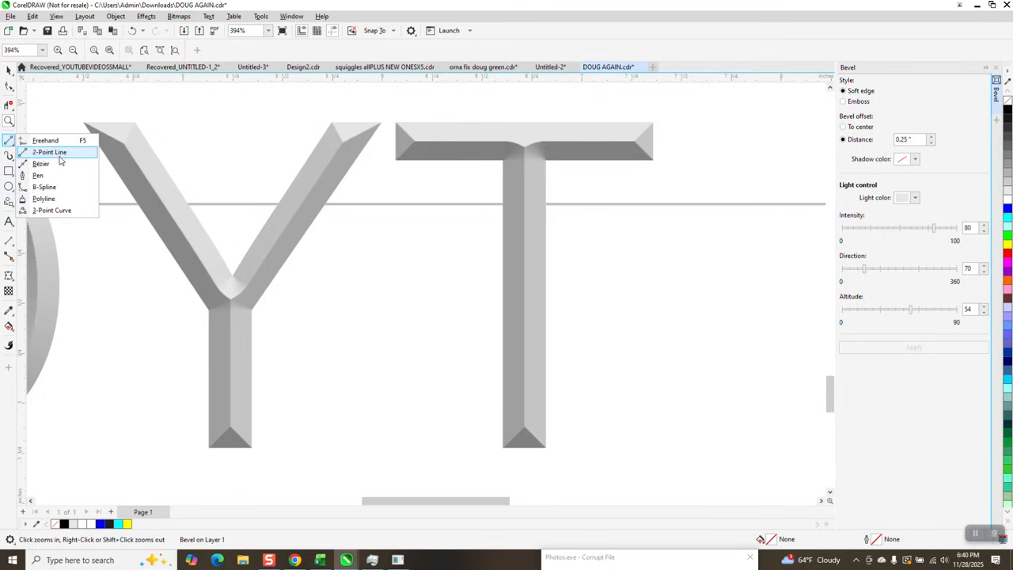
click(60, 158)
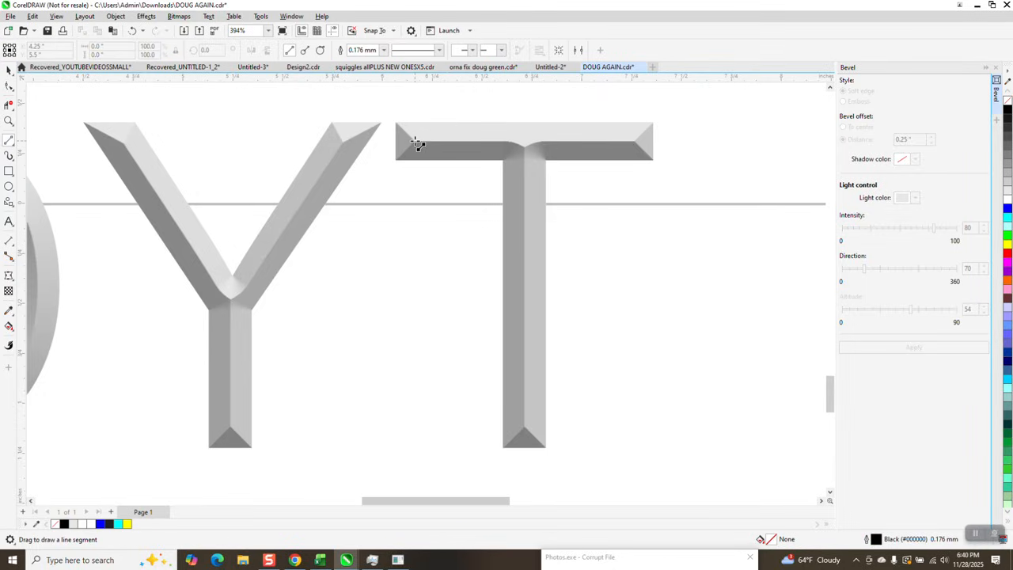
drag(415, 142, 637, 142)
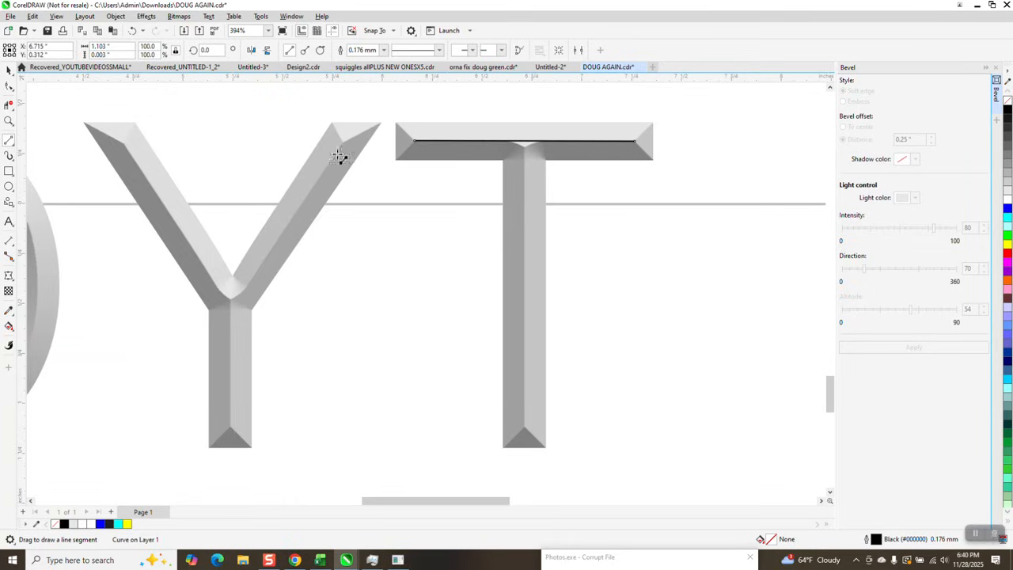
click(8, 71)
click(616, 227)
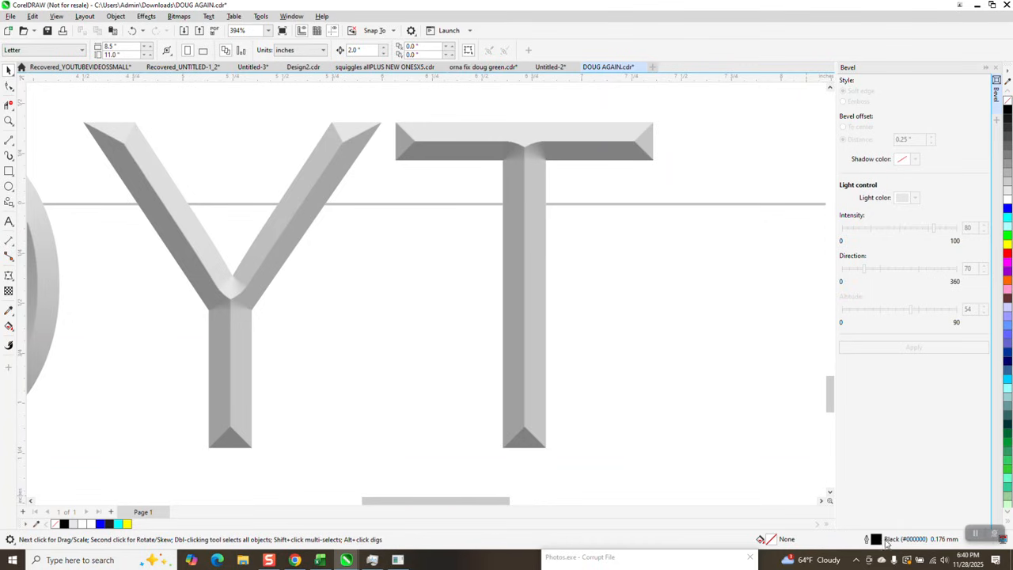
Set the document's default outline width for graphic objects to Hairline.
double_click(877, 539)
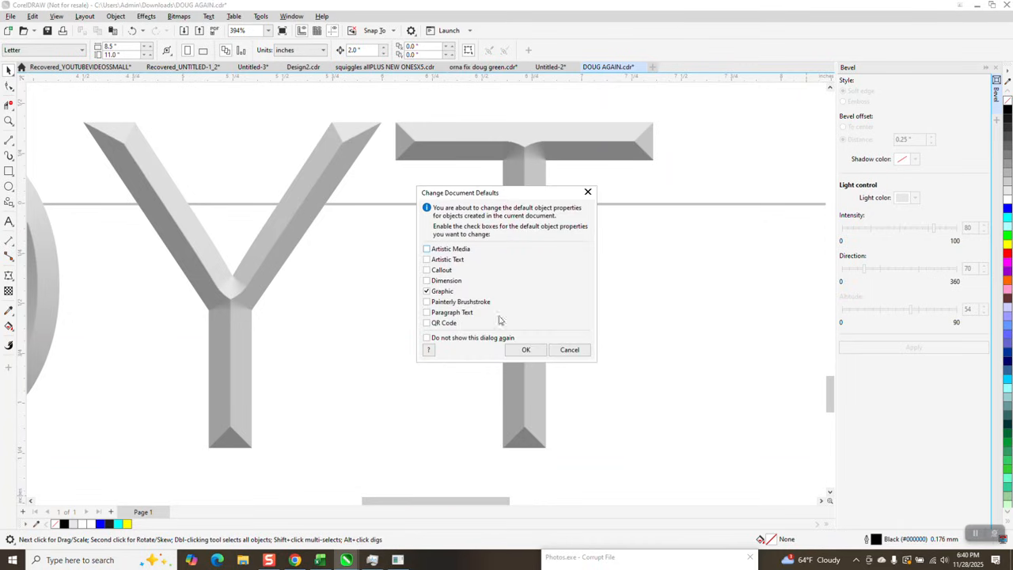
click(526, 349)
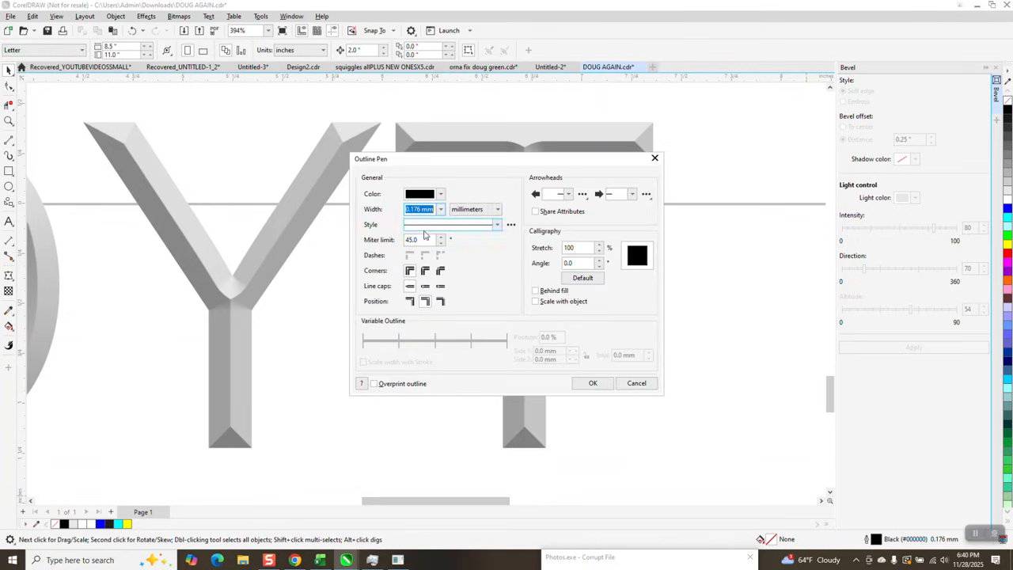
click(440, 209)
click(419, 220)
click(593, 384)
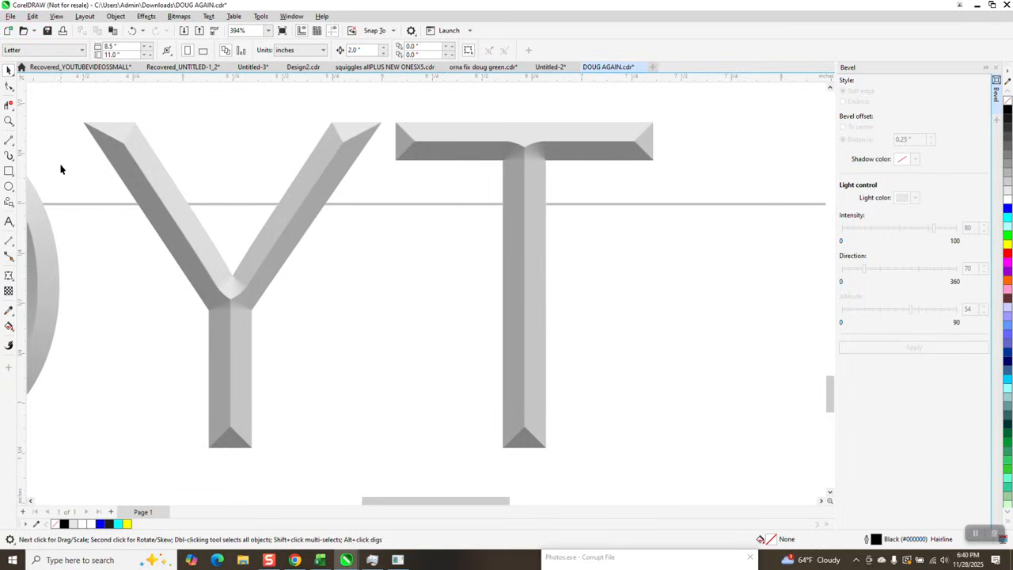
Draw 2-point lines along the T's bevel ridges: about 1.11 inches across the crossbar and about 1.43 inches down the stem.
click(10, 120)
drag(430, 181, 757, 470)
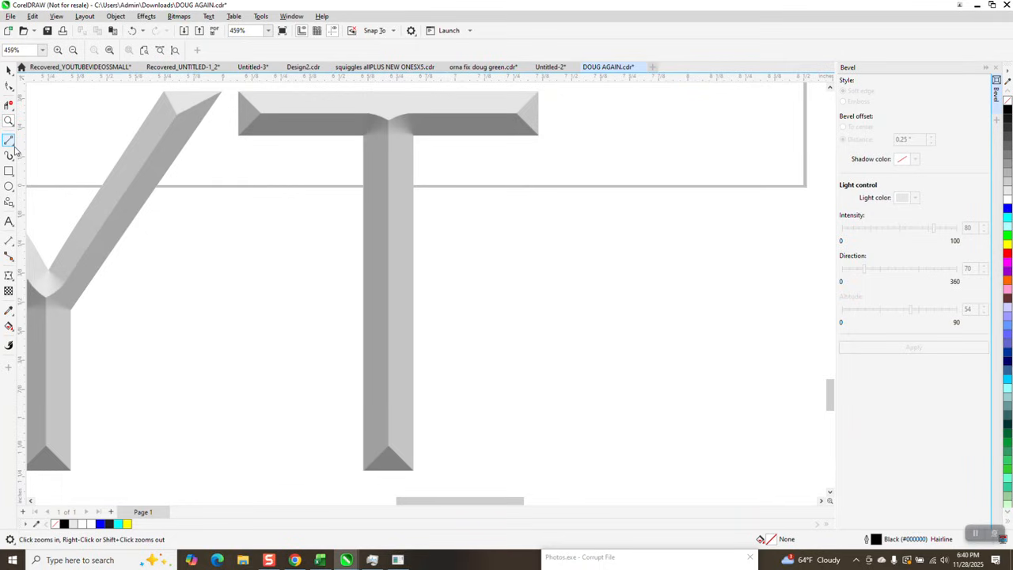
click(13, 147)
click(47, 151)
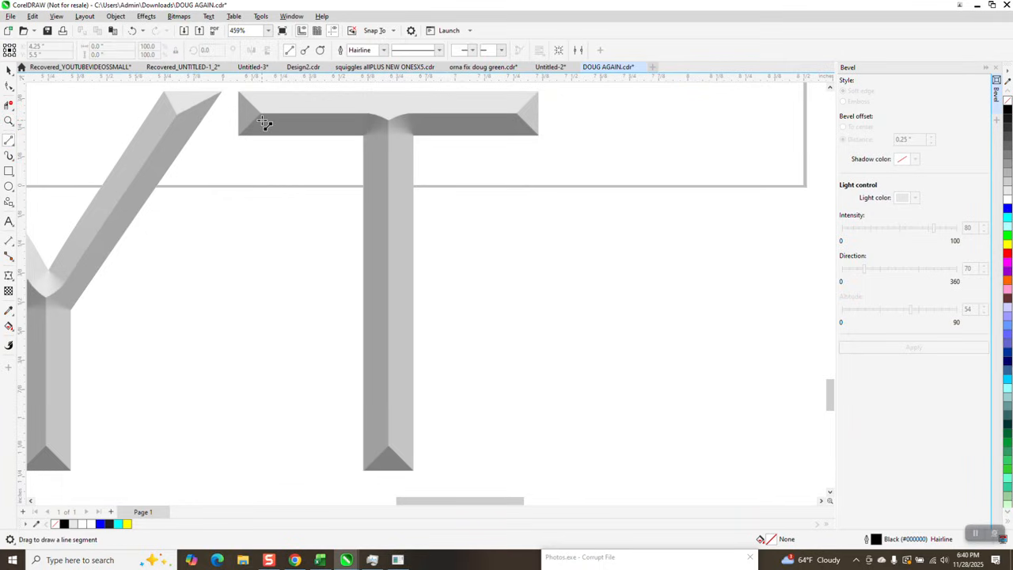
drag(262, 116, 519, 117)
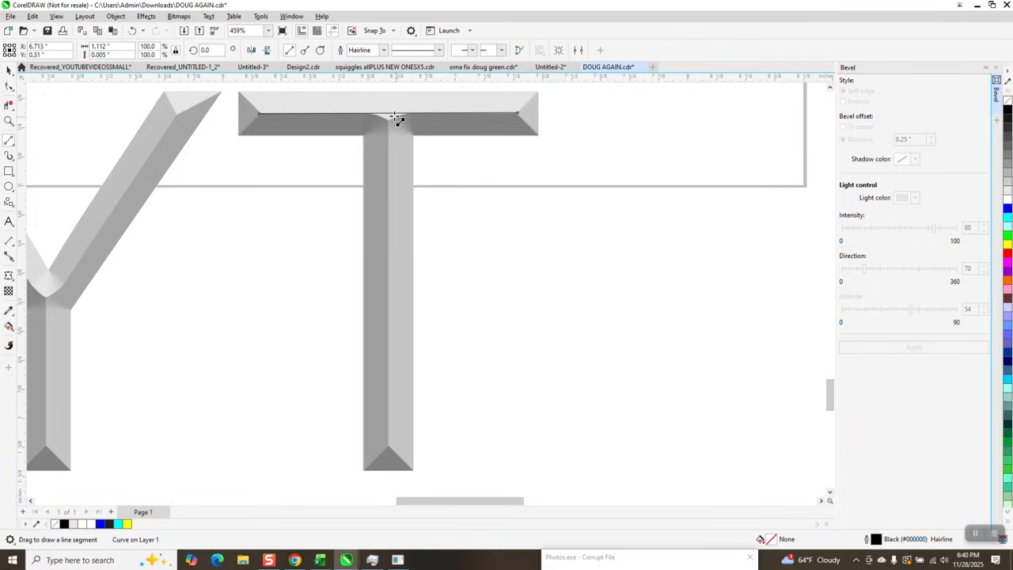
drag(389, 115, 393, 448)
Draw 2-point lines along the Y's bevel ridges: one down each arm to the junction and one about 0.63 inches down the stem.
scroll(470, 281, down, 2)
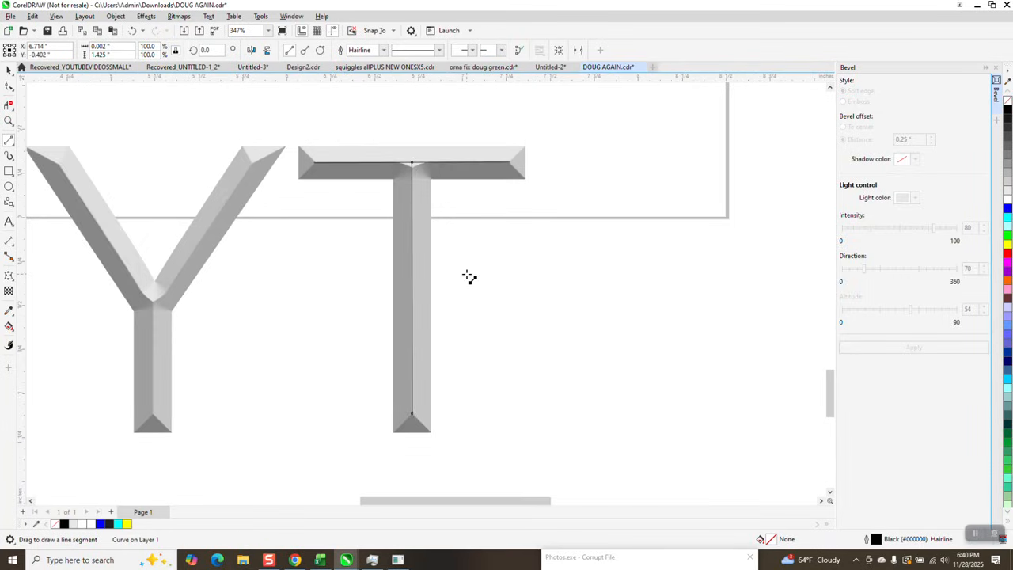
click(8, 120)
drag(170, 175, 498, 424)
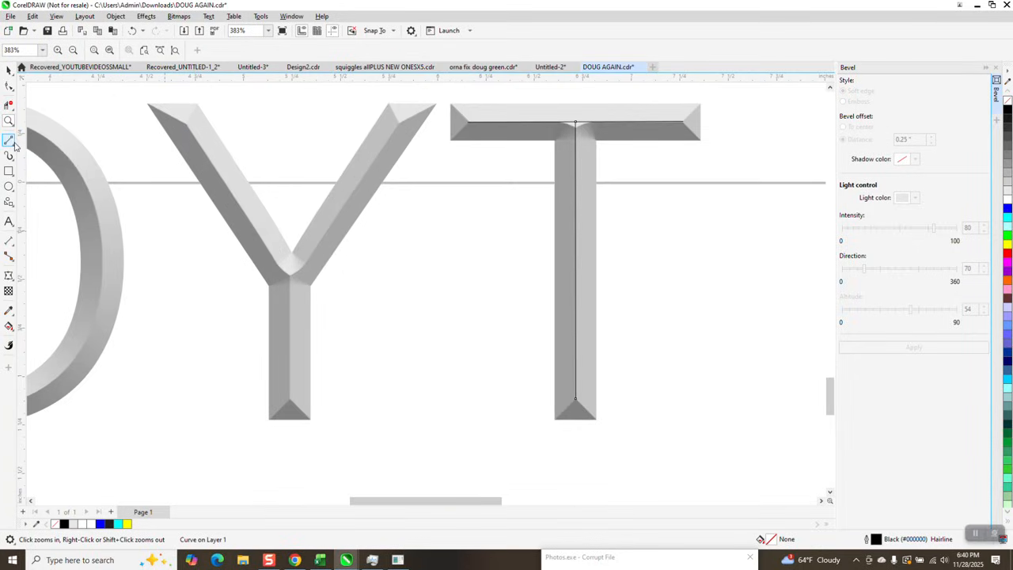
click(15, 148)
click(55, 153)
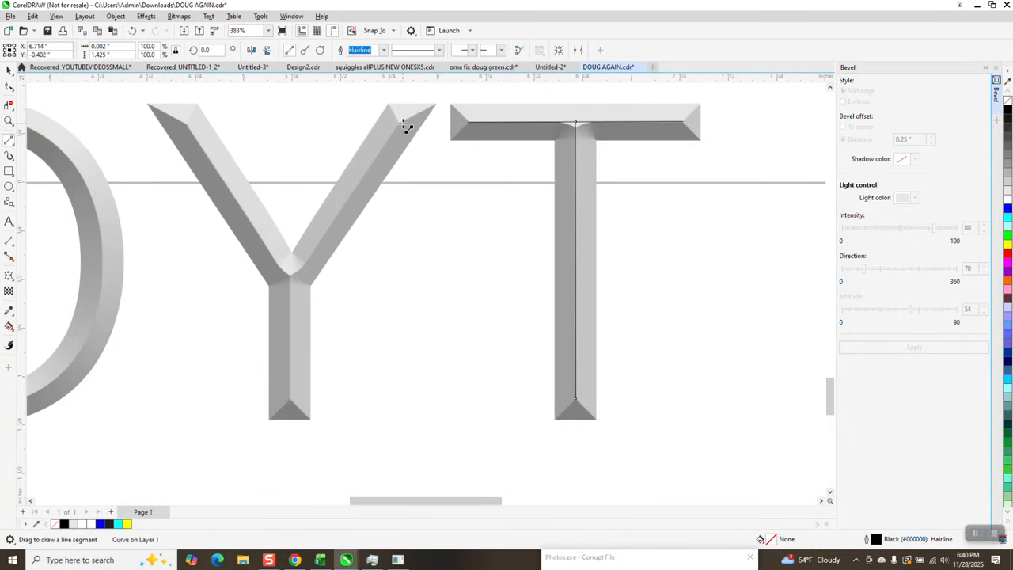
drag(400, 123, 291, 274)
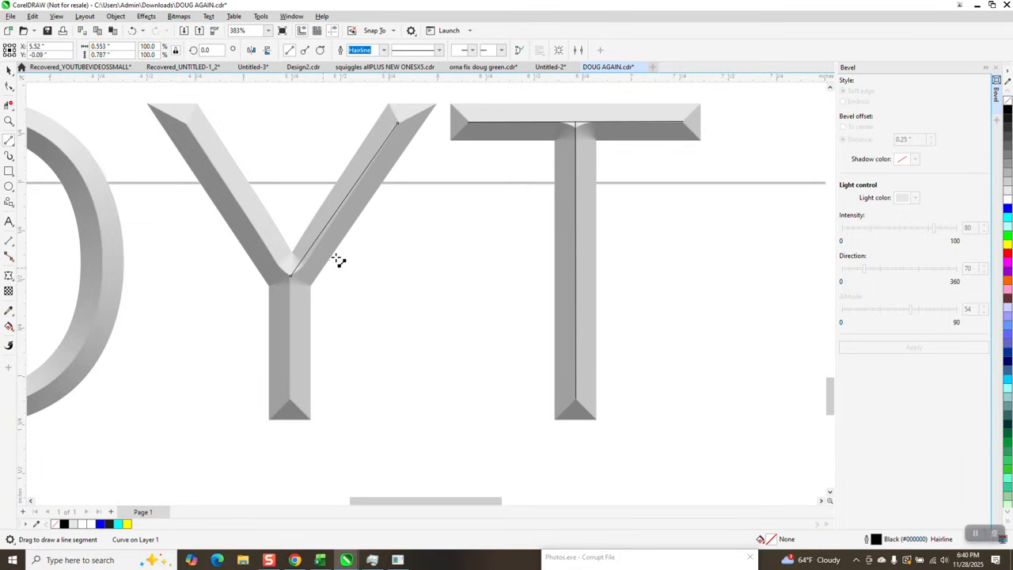
drag(188, 124, 291, 275)
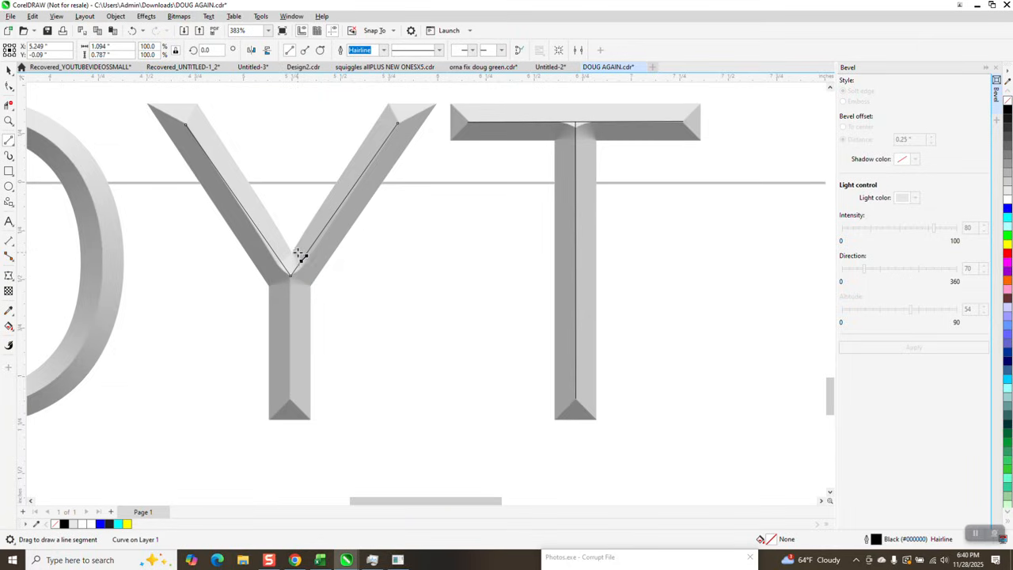
drag(291, 277, 291, 398)
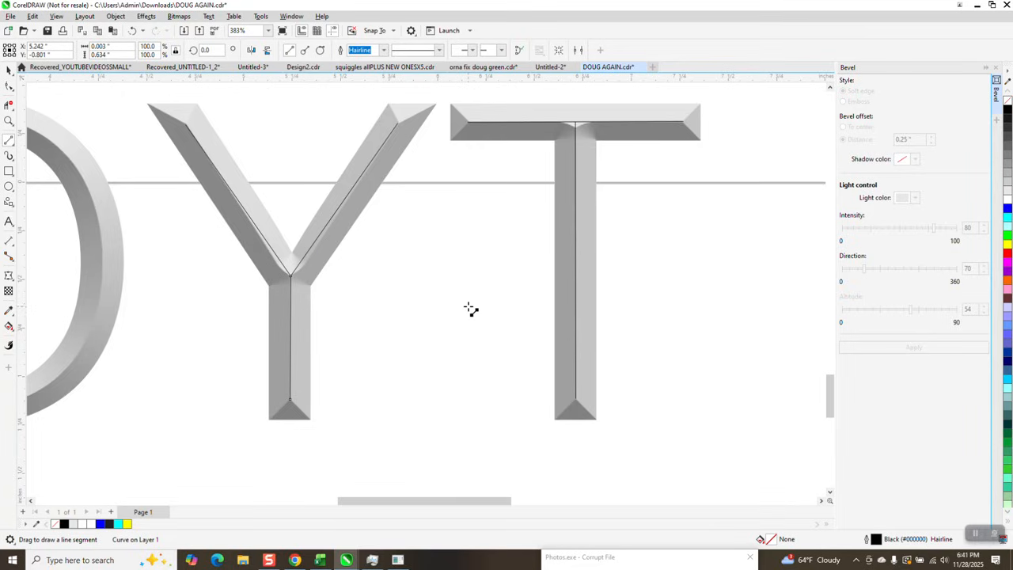
Draw a horizontal 2-point guide line about 5.15 inches long just below the beveled SOYT row.
scroll(470, 309, down, 5)
click(8, 120)
drag(212, 202, 454, 368)
click(8, 140)
scroll(258, 233, down, 3)
drag(206, 313, 538, 345)
Align the horizontal guide line to the beveled O's center, both horizontally and vertically.
click(9, 70)
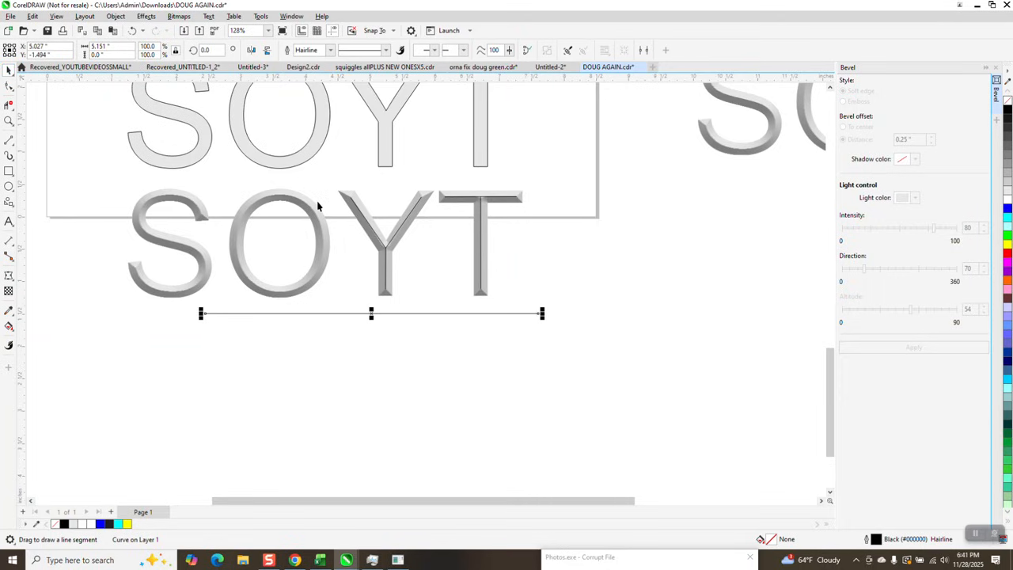
shift+click(323, 225)
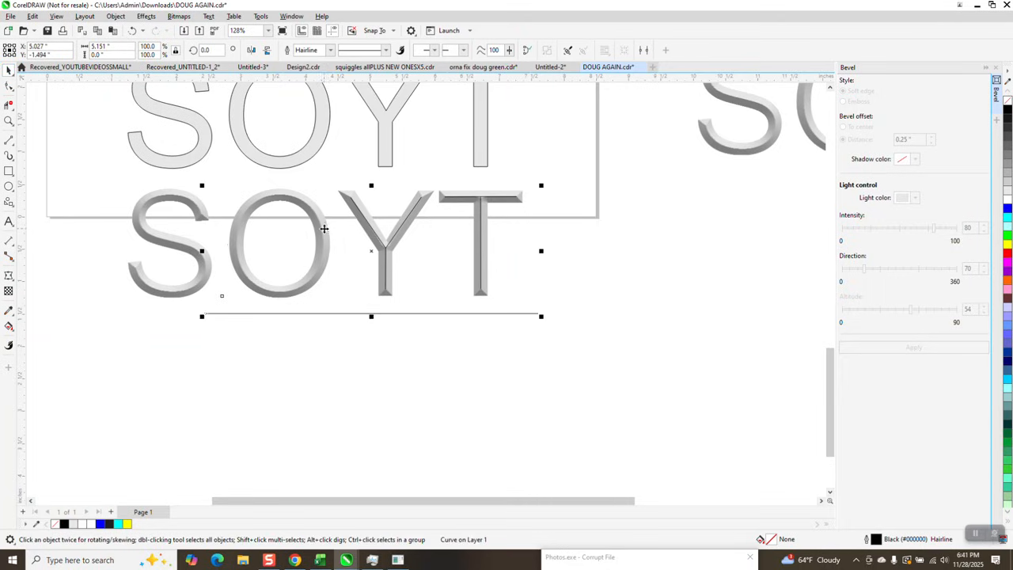
key(e)
key(c)
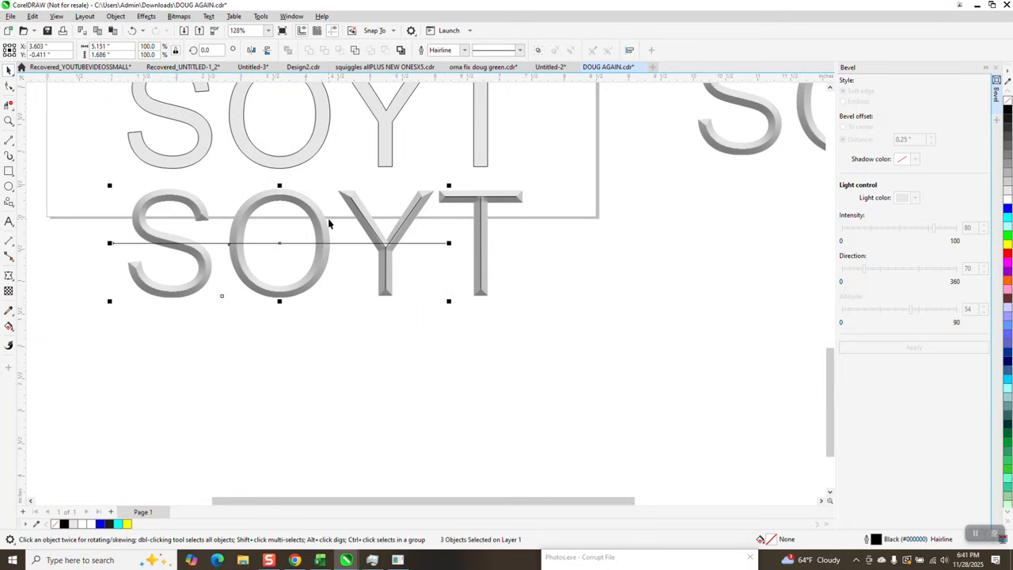
Draw a 3-point curve about 1.35 inches wide along the O's upper bevel ridge, with both ends on the guide line.
click(9, 121)
drag(219, 169, 403, 344)
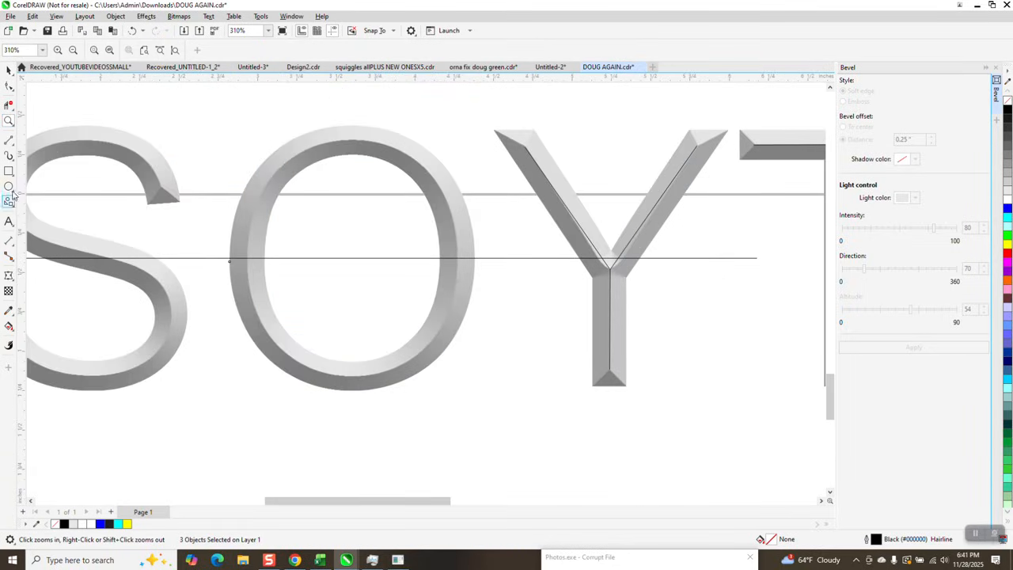
click(14, 147)
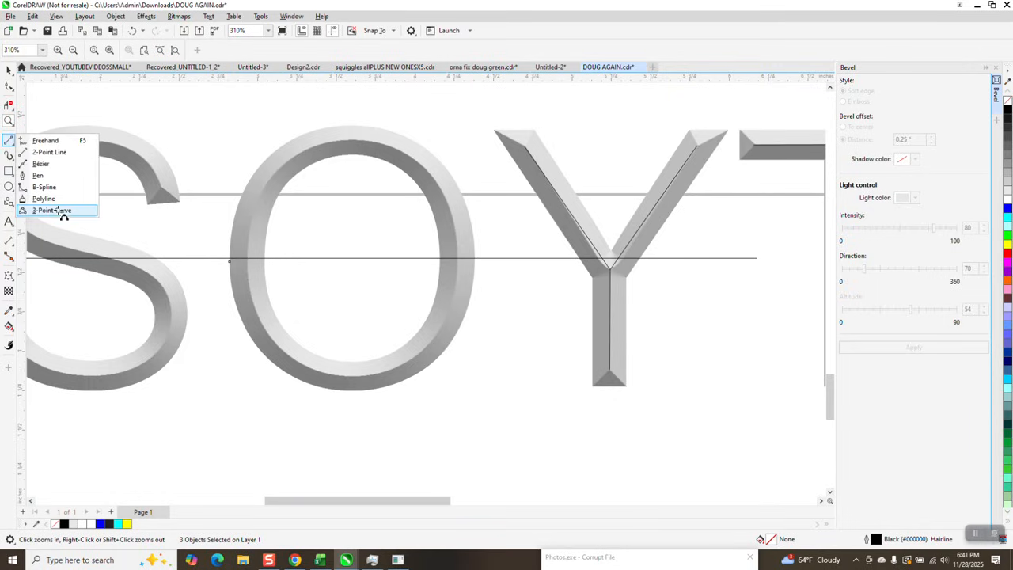
click(62, 208)
drag(250, 258, 459, 258)
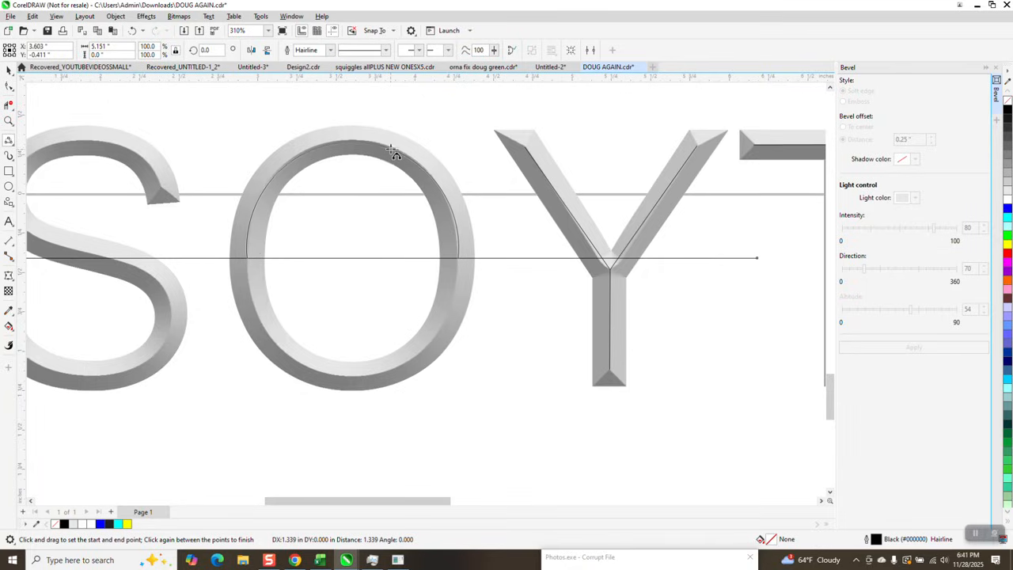
click(391, 148)
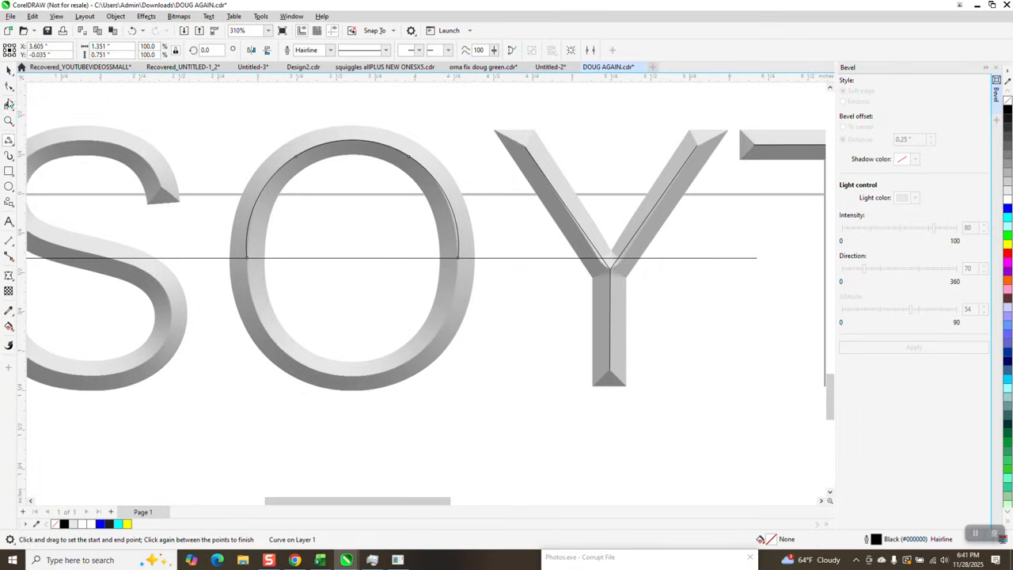
Adjust the curve handle at the O arc's right end so the curve follows the bevel ridge.
click(8, 120)
drag(213, 180, 536, 361)
click(10, 86)
click(201, 313)
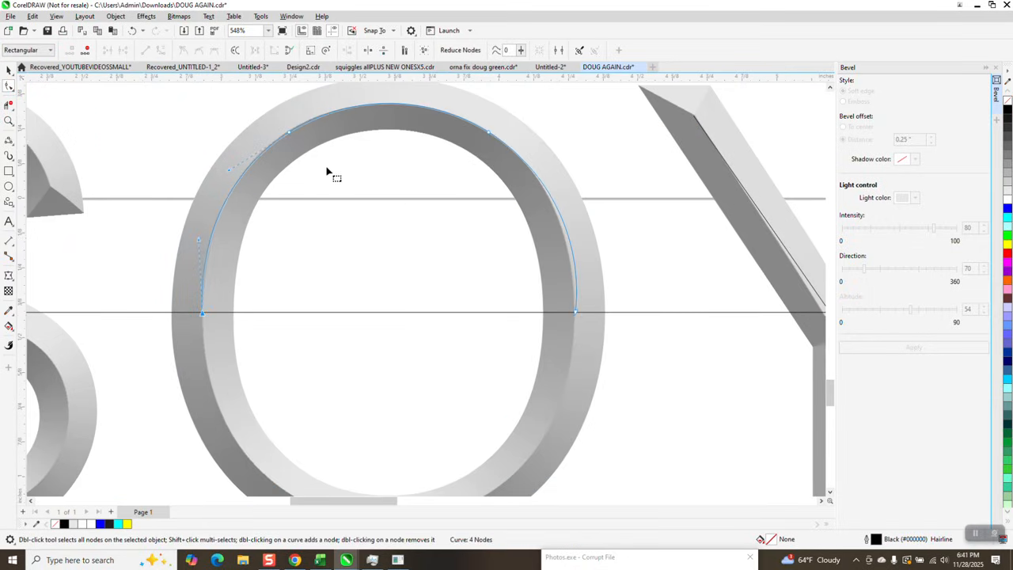
click(577, 312)
drag(583, 241, 575, 241)
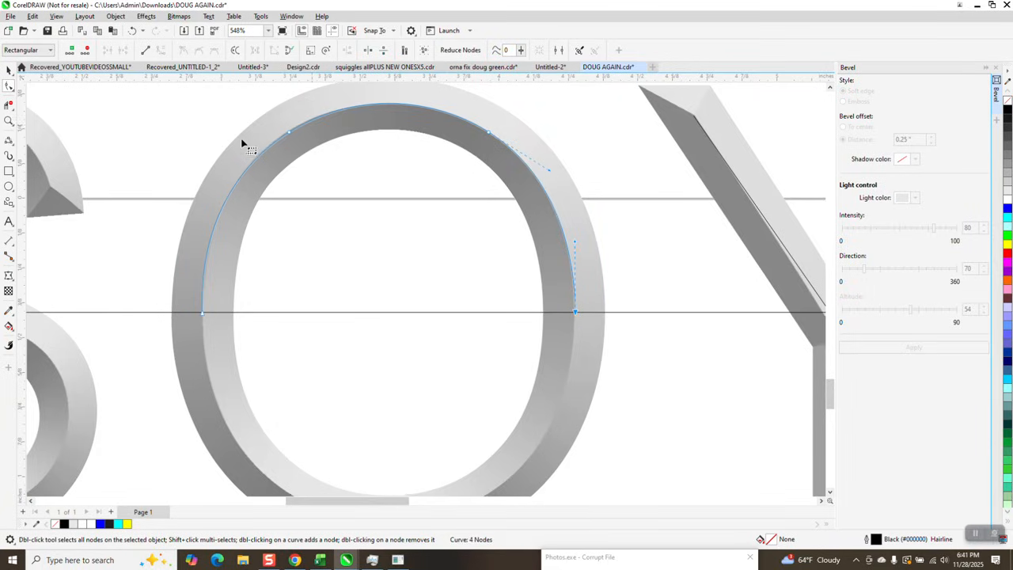
Mirror a copy of the O's arc downward to trace its lower half, and delete the horizontal guide line.
scroll(249, 140, down, 1)
click(8, 71)
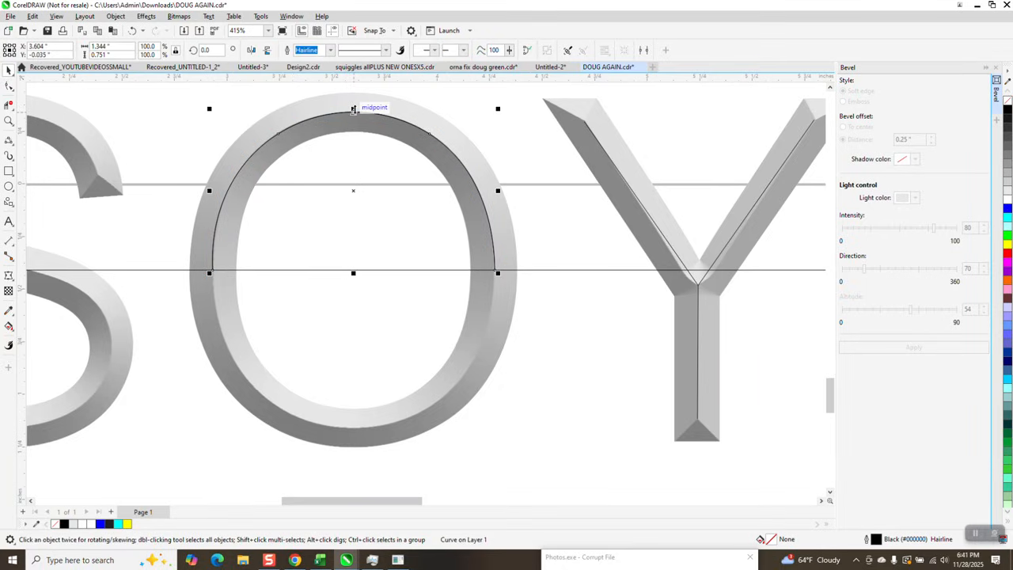
drag(353, 109, 372, 311)
scroll(420, 290, down, 3)
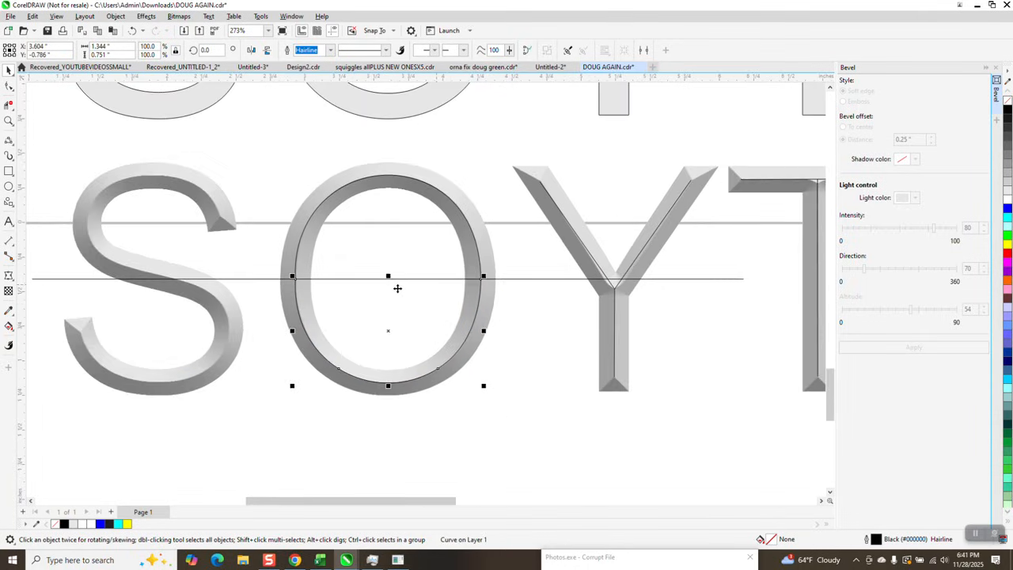
click(408, 280)
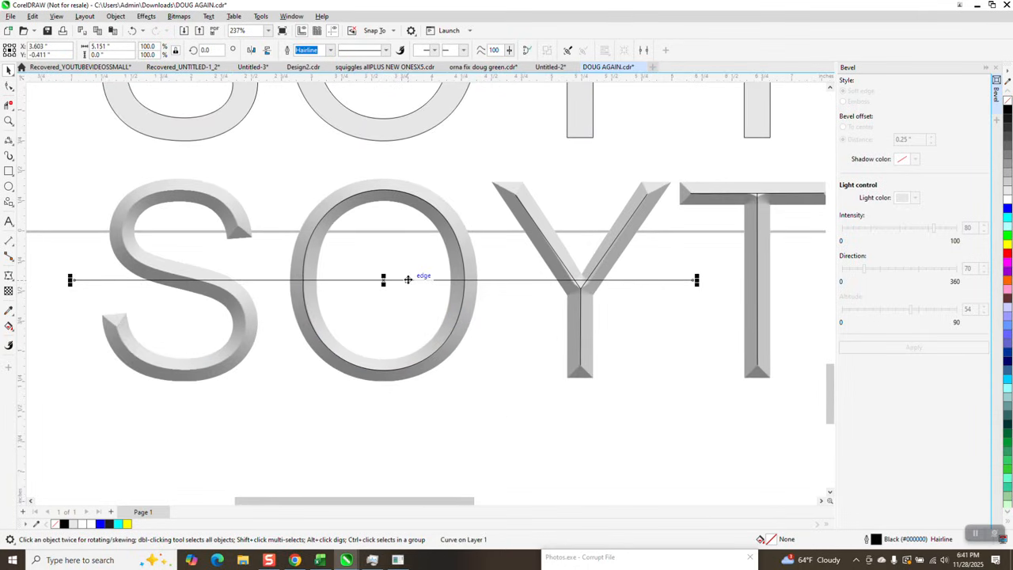
key(Delete)
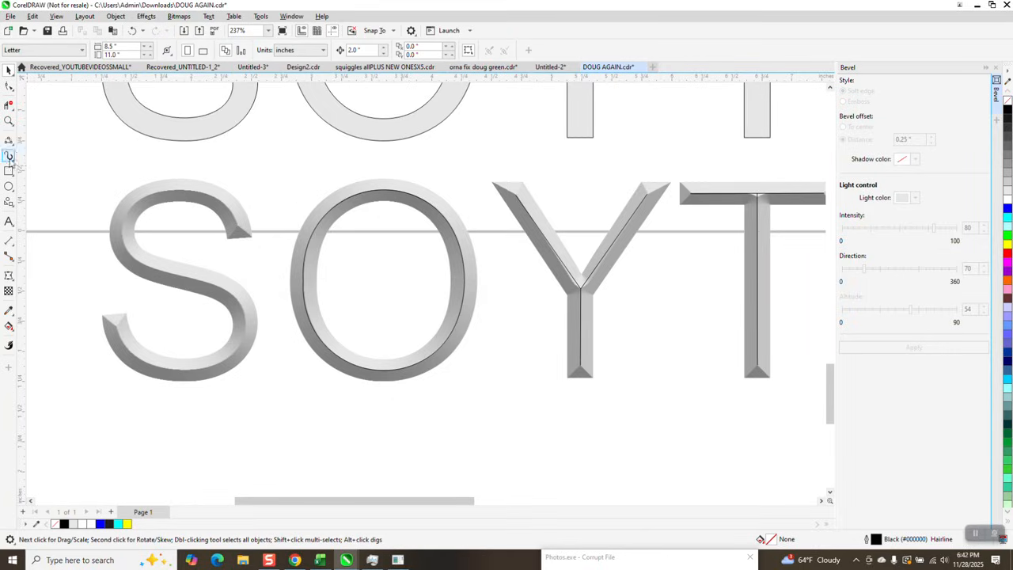
Trace the S's upper bevel ridge from its top terminal with two connected 3-point curve segments, about 0.81 inches wide overall.
click(9, 120)
drag(334, 376, 335, 375)
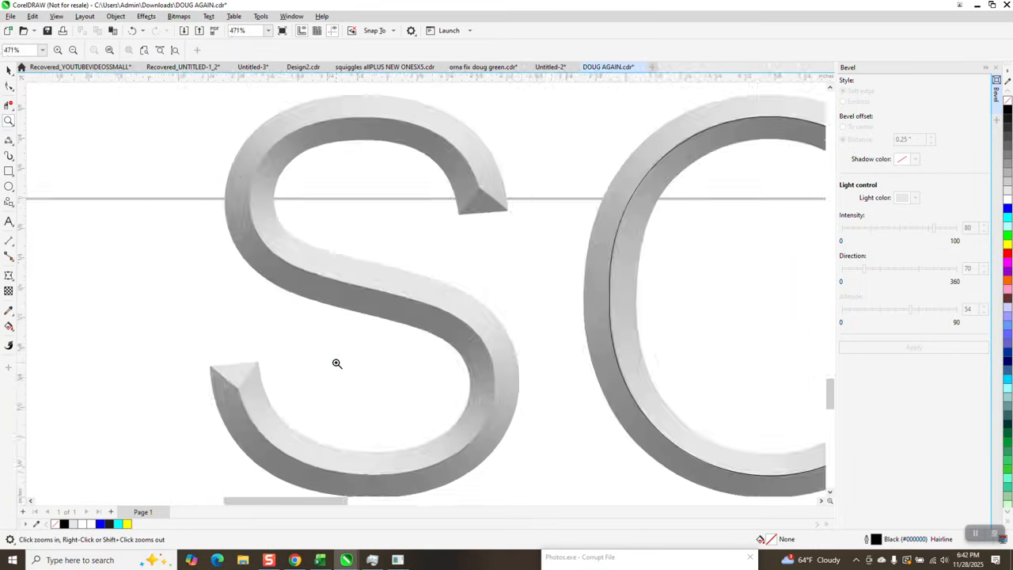
click(13, 147)
click(52, 211)
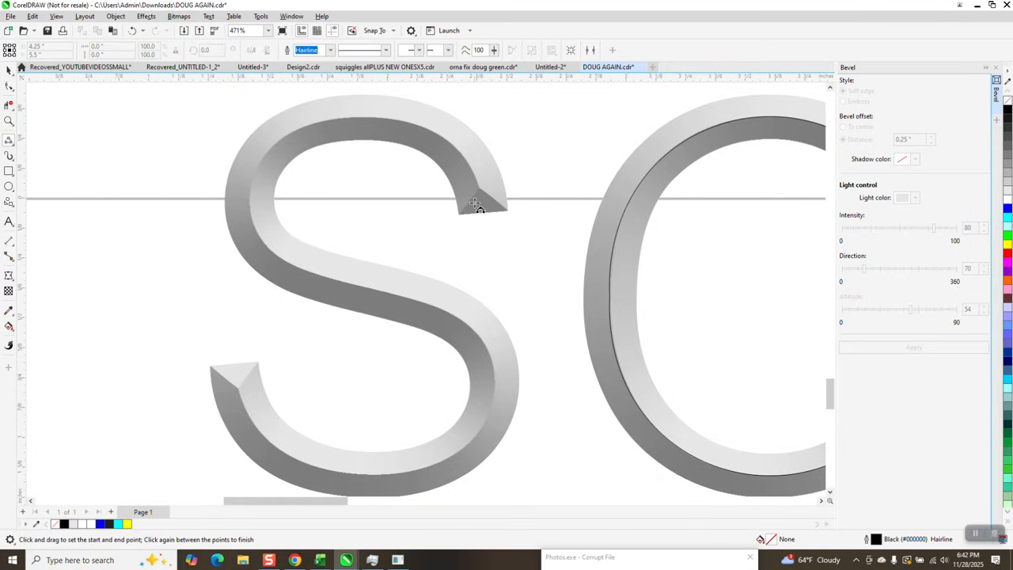
drag(481, 190, 412, 123)
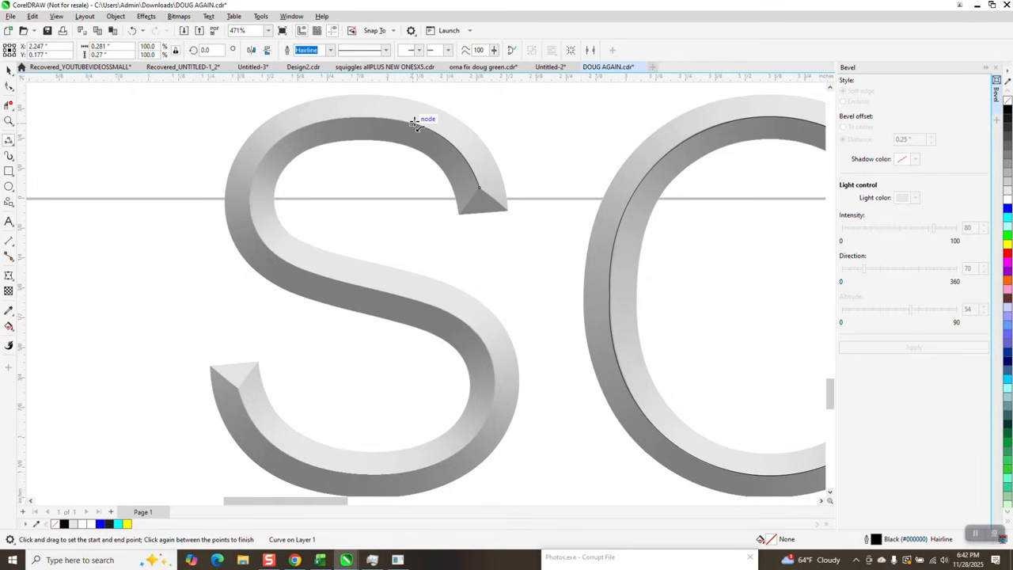
drag(294, 132, 287, 133)
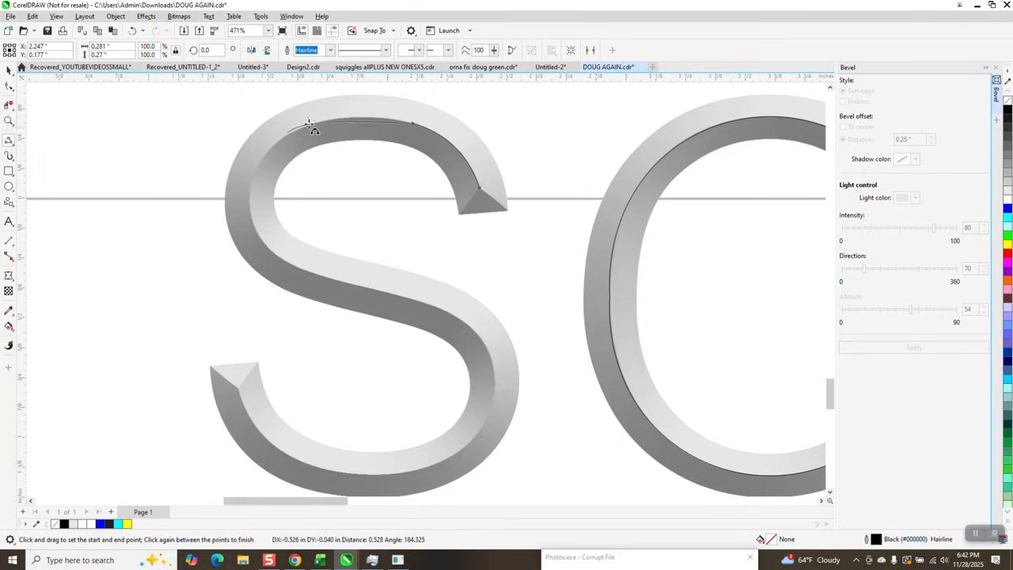
click(341, 119)
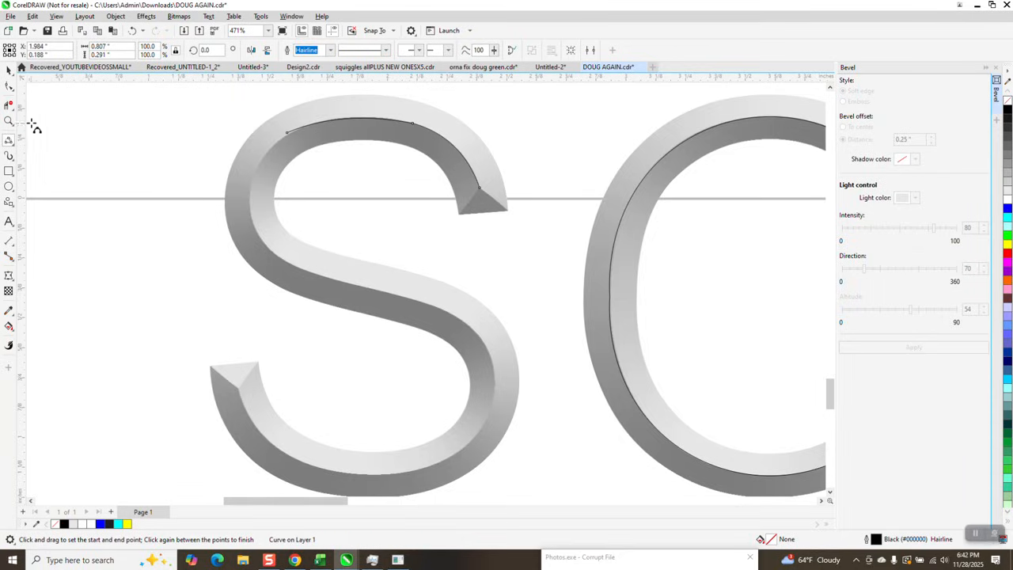
Adjust the end node and curve handles of the S's upper curve so it follows the bevel ridge.
click(9, 121)
drag(264, 111, 530, 235)
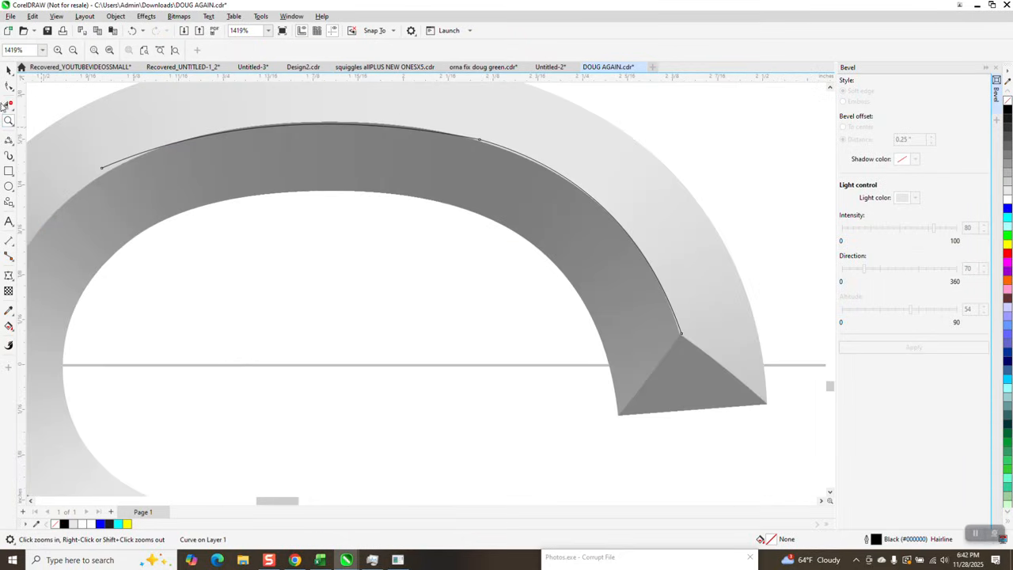
click(8, 85)
click(102, 170)
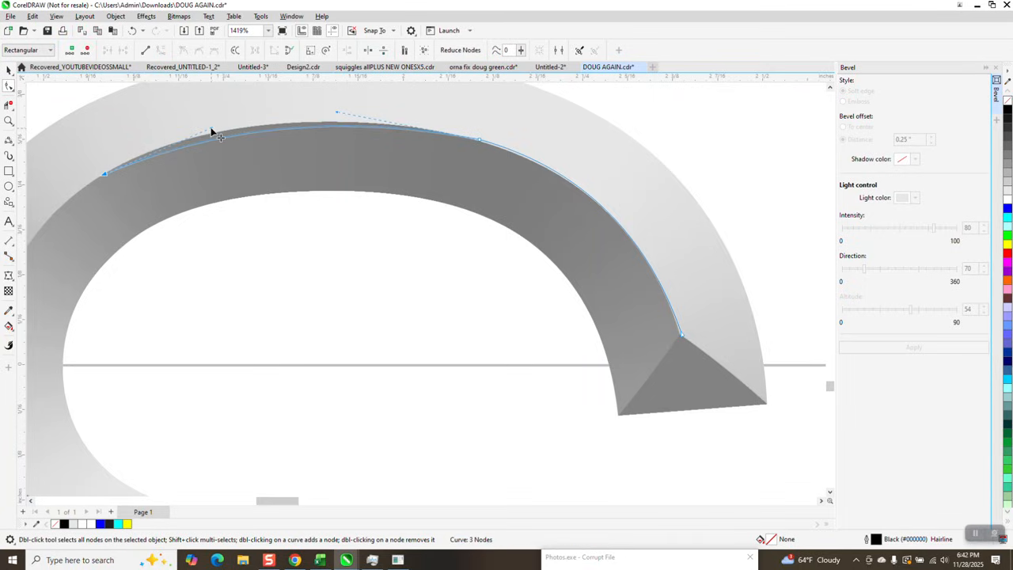
drag(209, 126, 209, 119)
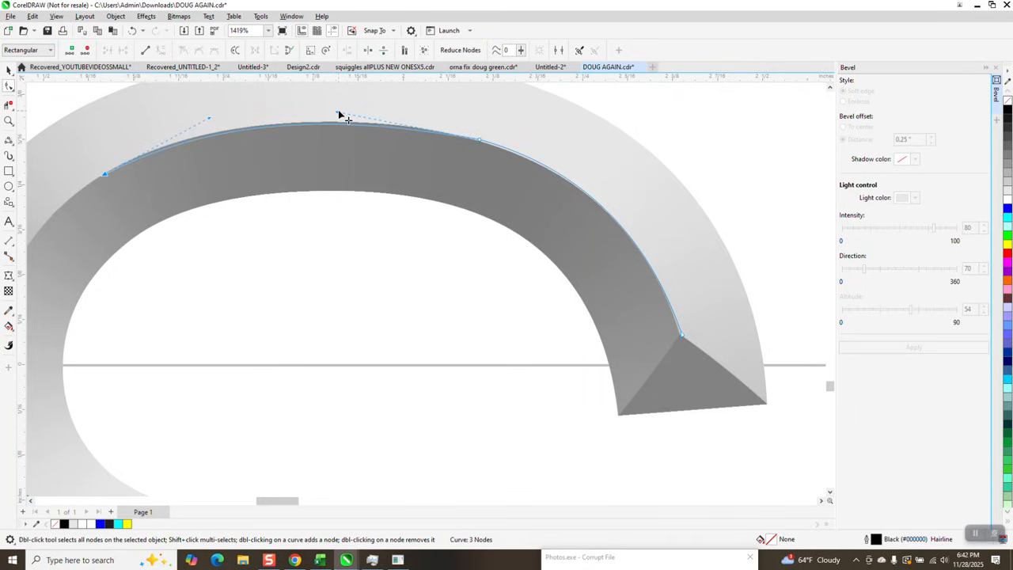
drag(339, 115, 341, 111)
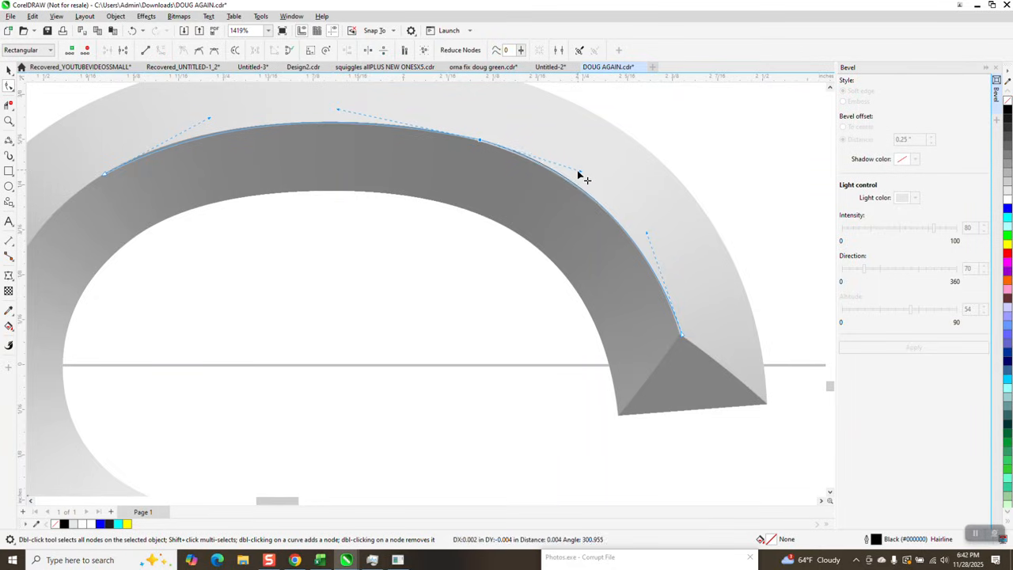
Extend the S curve with a connected 3-point segment around the upper-left bend to the start of the diagonal.
scroll(593, 182, down, 2)
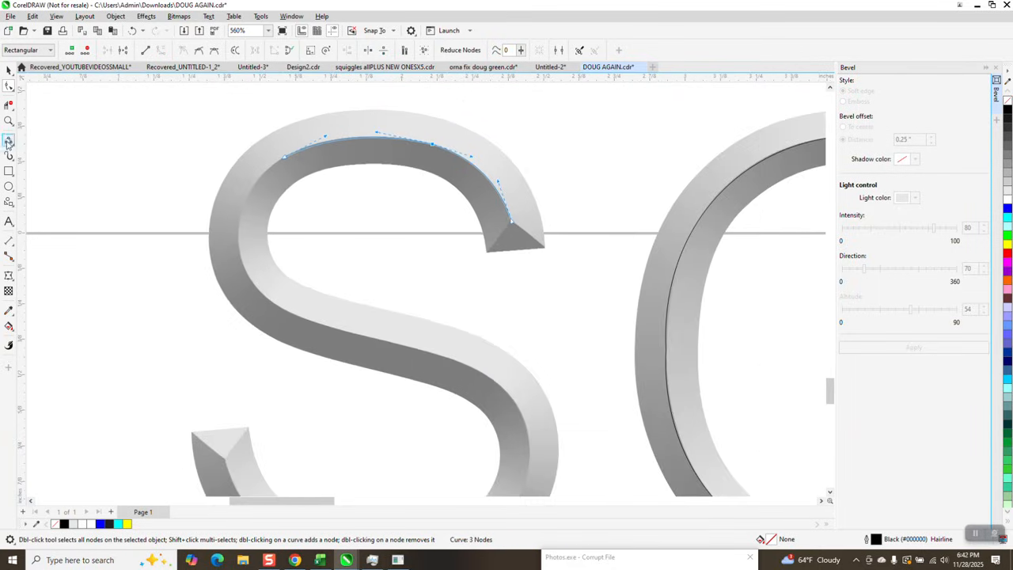
click(9, 140)
drag(269, 176, 241, 257)
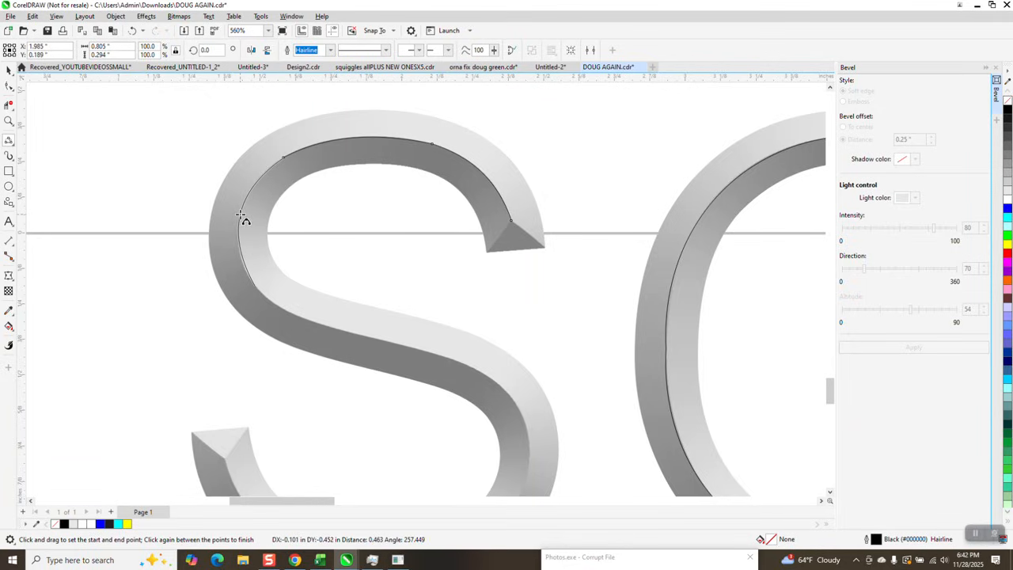
click(242, 215)
Adjust the curve handle at the end node of the S's upper-left bend so the line follows the bevel ridge.
click(9, 120)
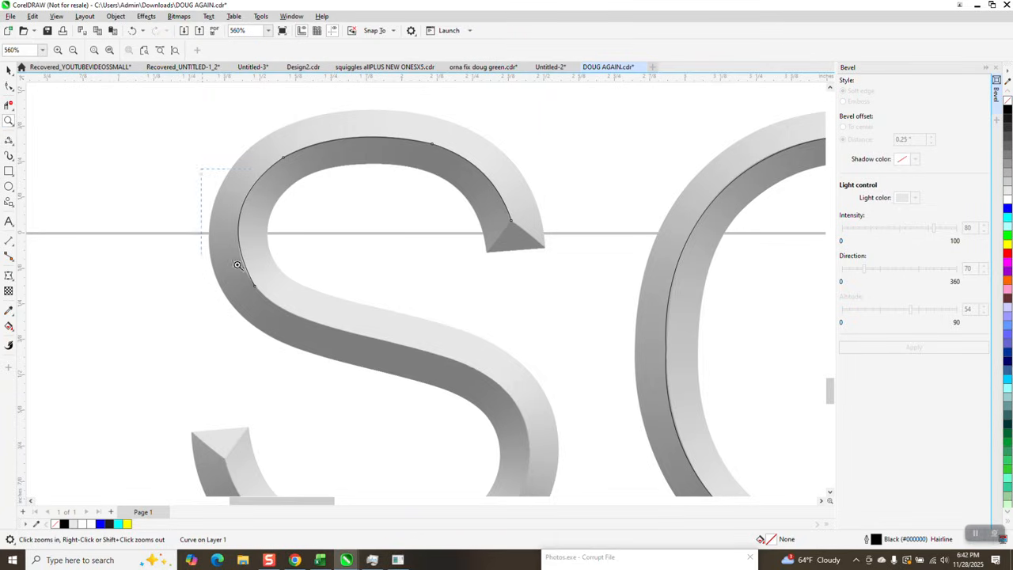
click(238, 266)
click(9, 87)
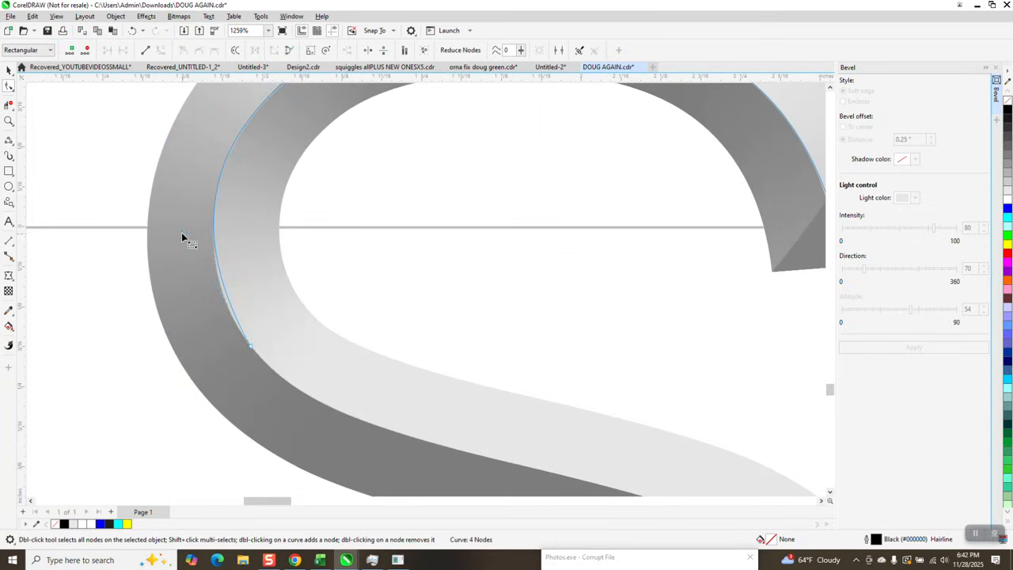
click(251, 346)
click(251, 347)
drag(184, 232, 186, 250)
scroll(174, 281, down, 3)
scroll(140, 235, down, 1)
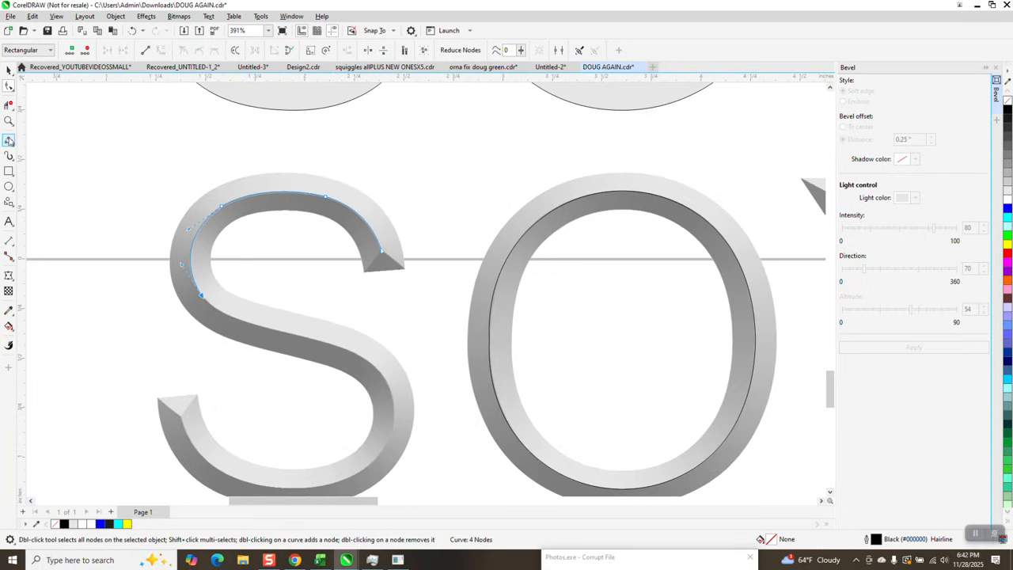
Extend the S curve with a connected 3-point segment along the diagonal to the start of the lower-right bend.
click(8, 141)
drag(202, 297, 368, 358)
click(236, 320)
Move the diagonal segment's end node onto the bevel ridge and reshape the handles at both ends to follow it.
key(z)
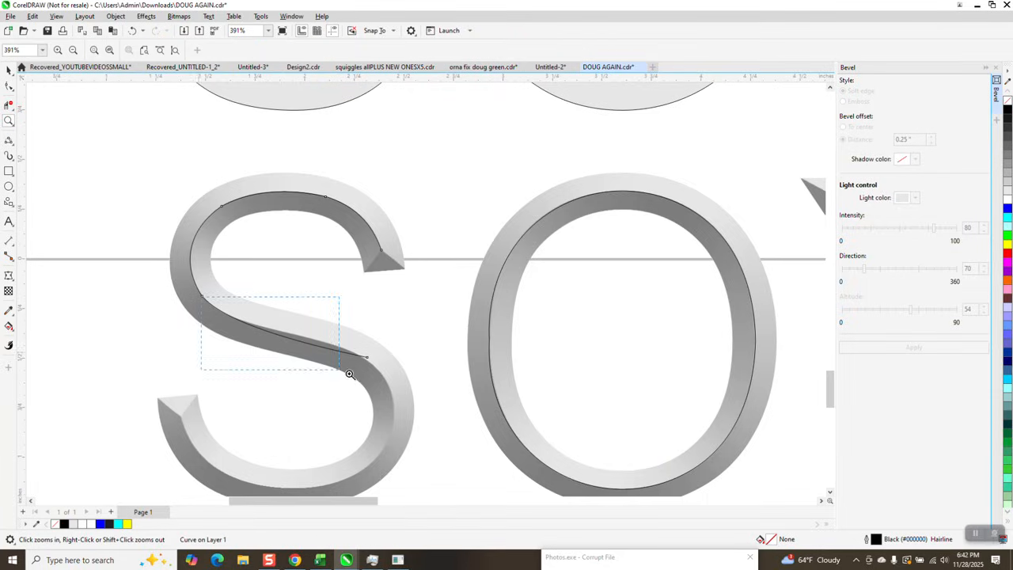
click(349, 373)
click(10, 89)
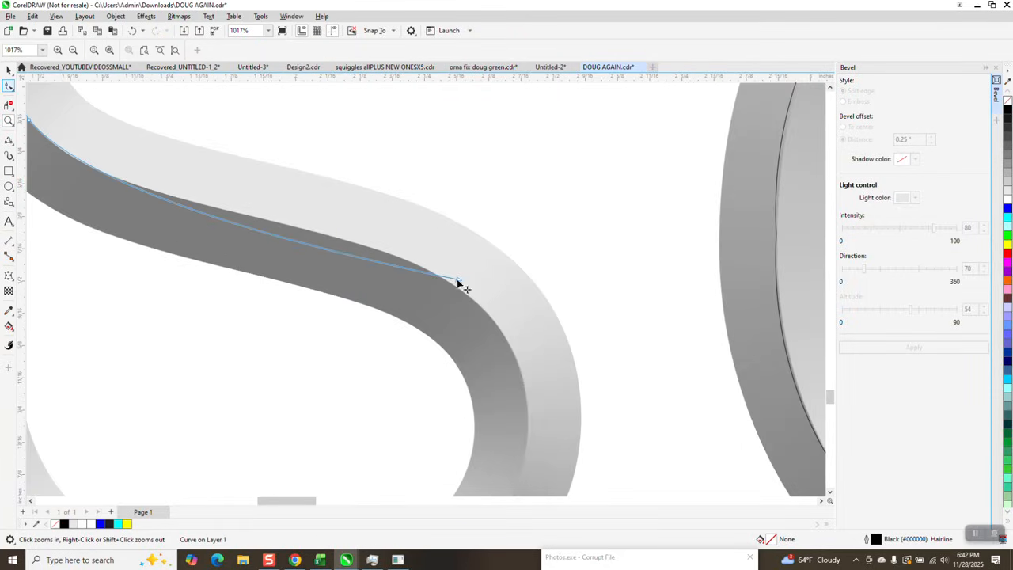
drag(459, 279, 459, 288)
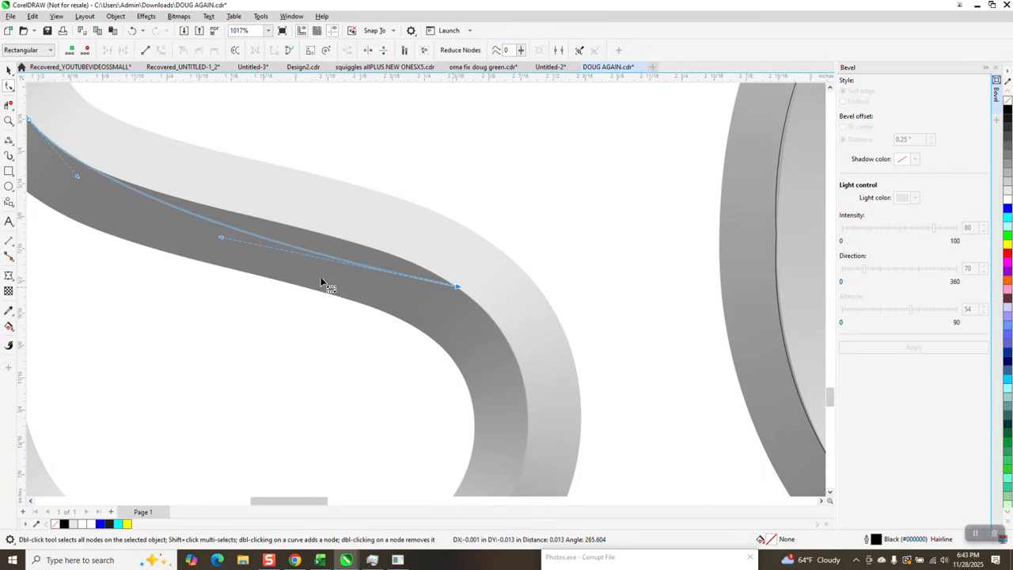
scroll(328, 283, down, 1)
drag(252, 252, 388, 250)
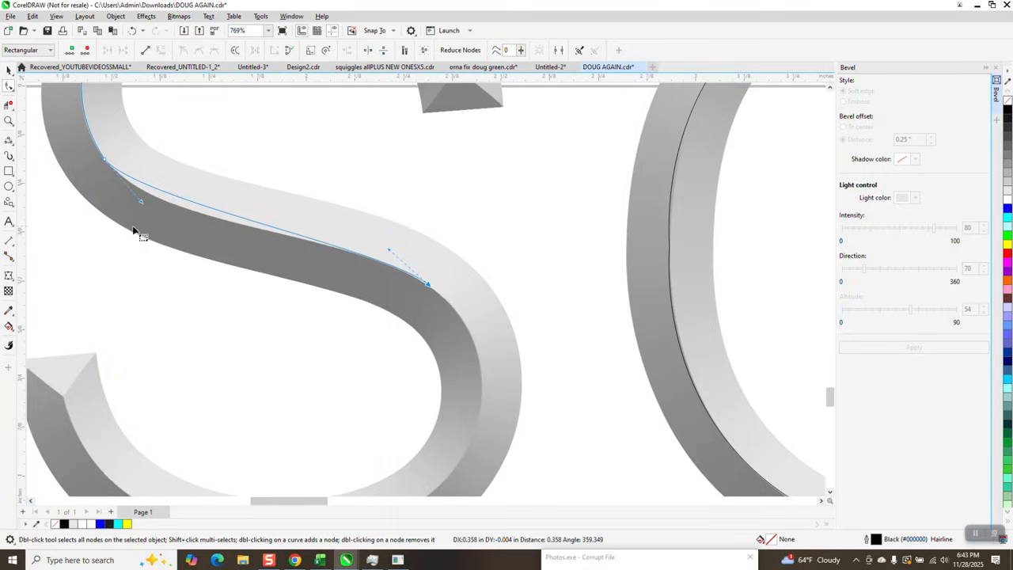
drag(141, 203, 135, 221)
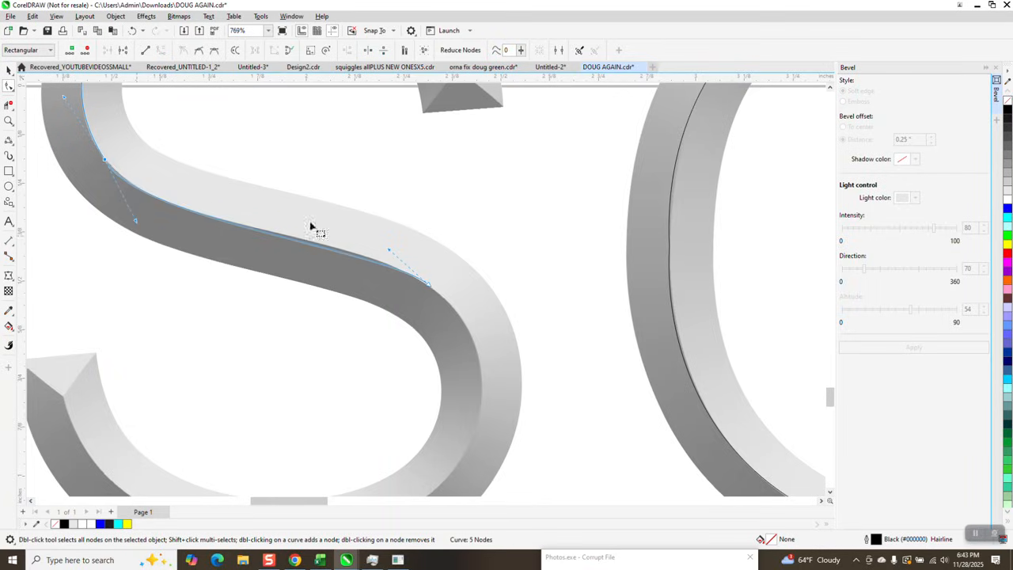
drag(391, 255, 398, 250)
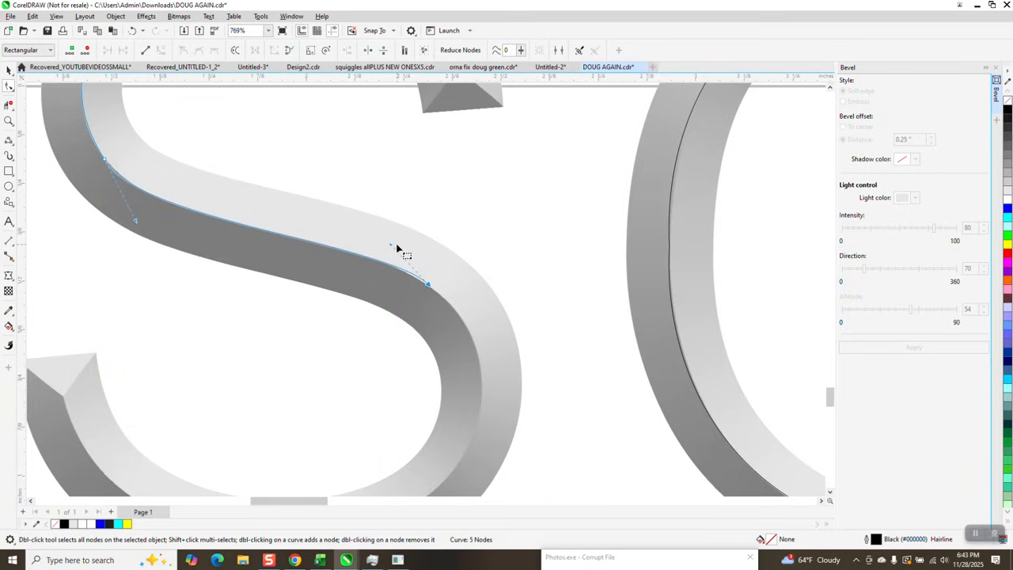
Lower the curve handle at the diagonal segment's lower end slightly to bring the line closer to the ridge.
click(9, 142)
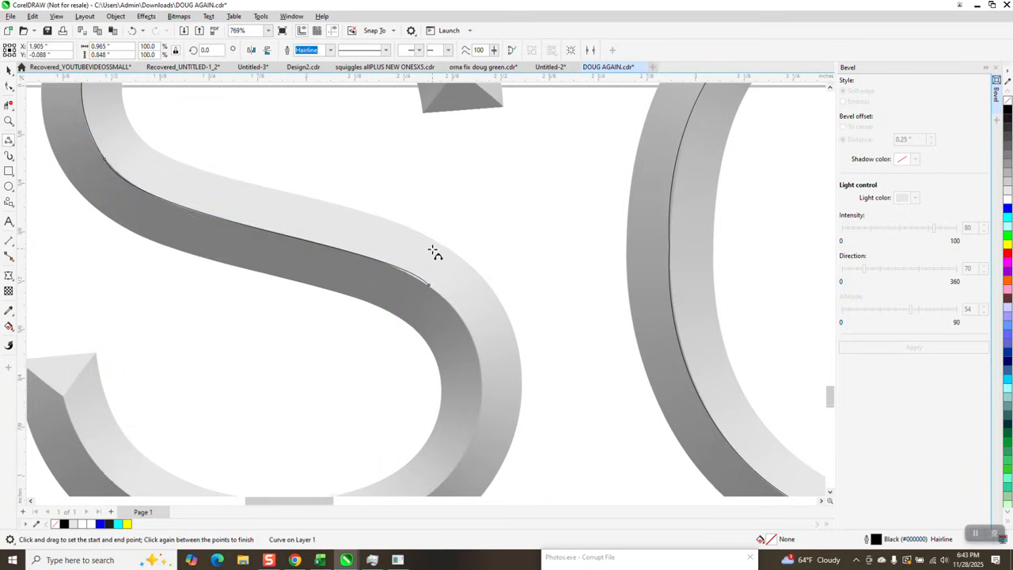
scroll(436, 250, down, 1)
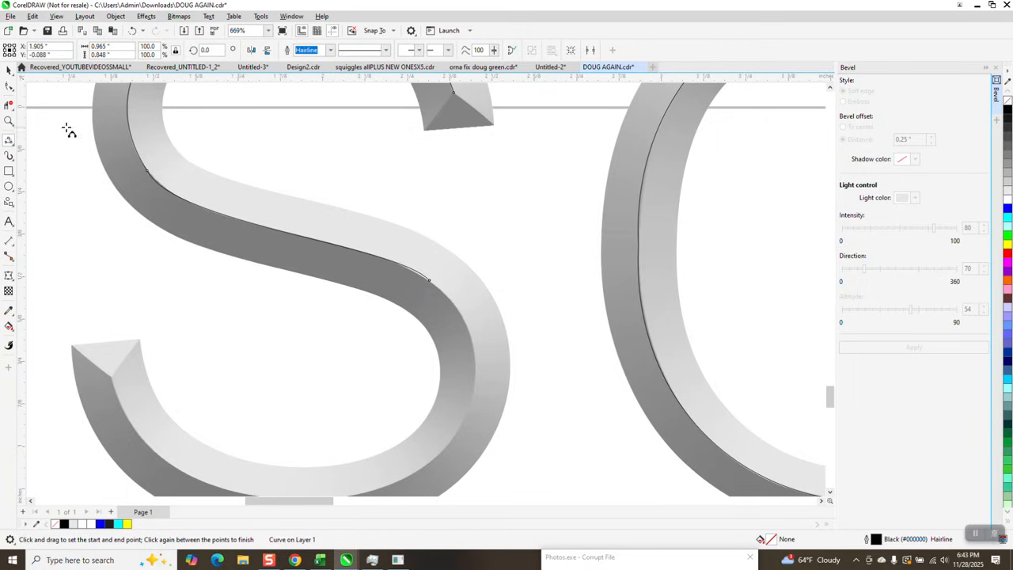
click(8, 87)
click(428, 282)
drag(397, 245, 395, 249)
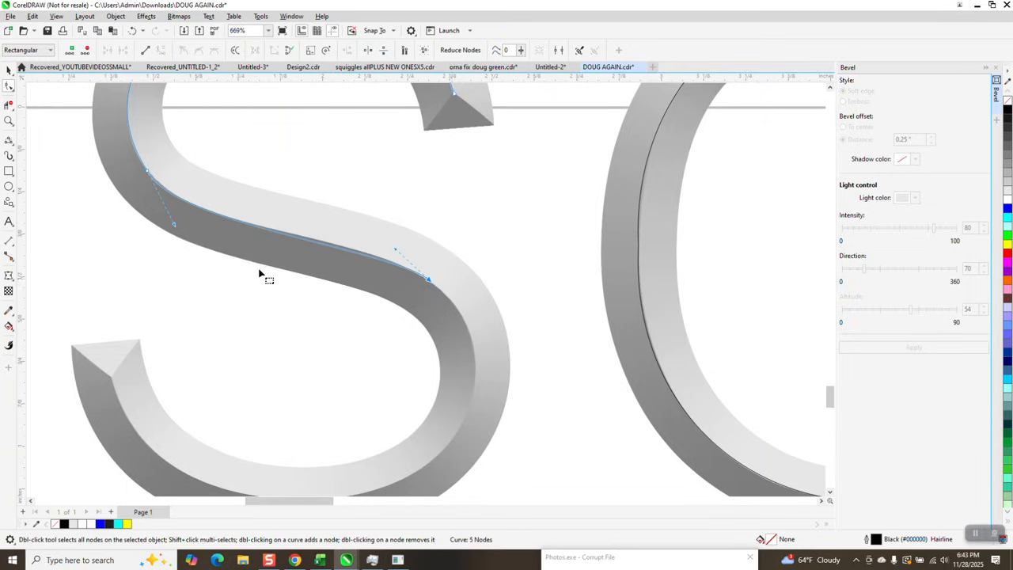
Nudge the diagonal's end node exactly onto the ridge and lengthen its handle up and away from the node.
click(10, 123)
drag(362, 230, 493, 324)
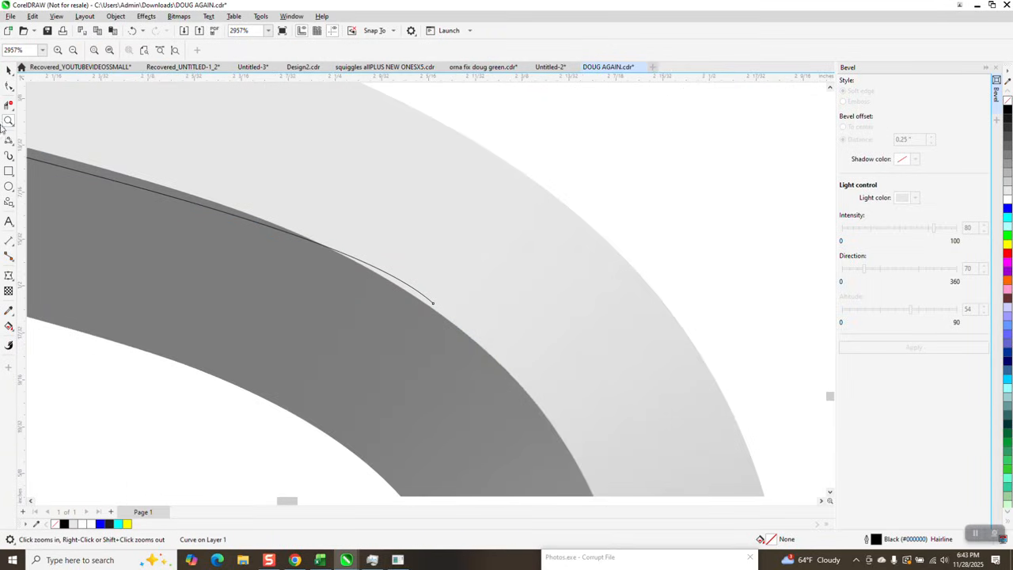
click(9, 86)
drag(432, 302, 433, 310)
drag(280, 170, 264, 147)
scroll(459, 283, down, 1)
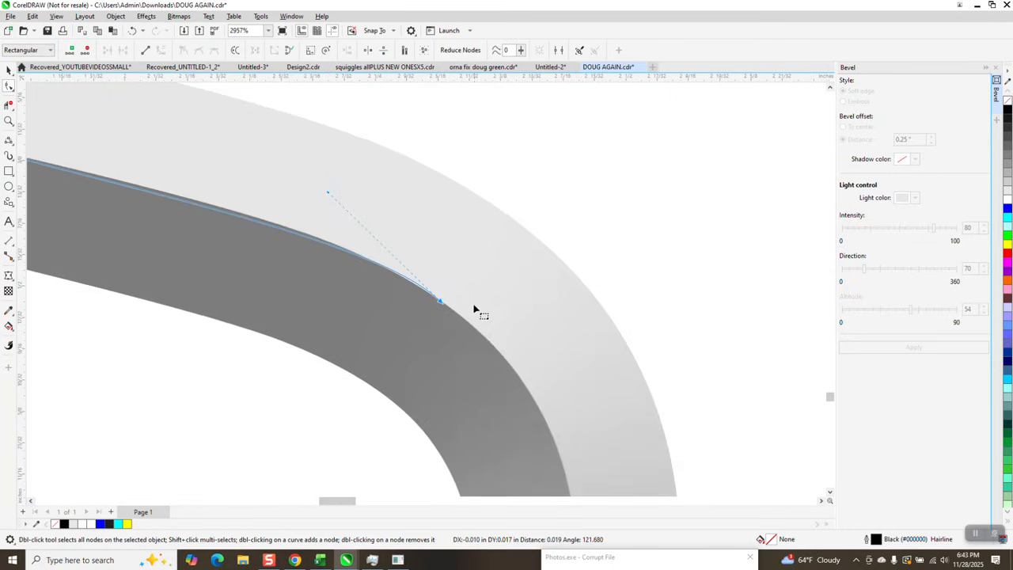
scroll(293, 273, down, 2)
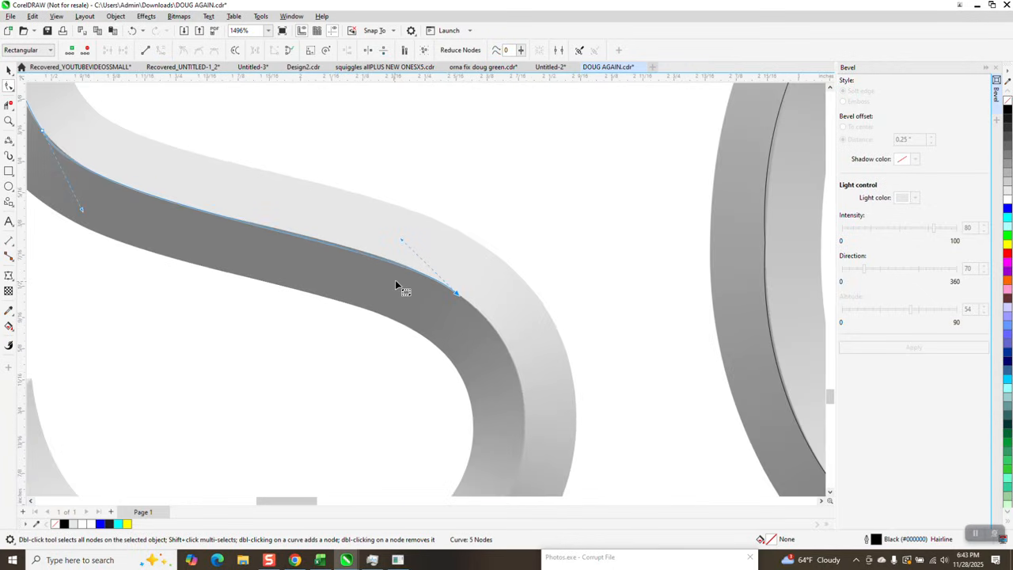
scroll(352, 269, down, 1)
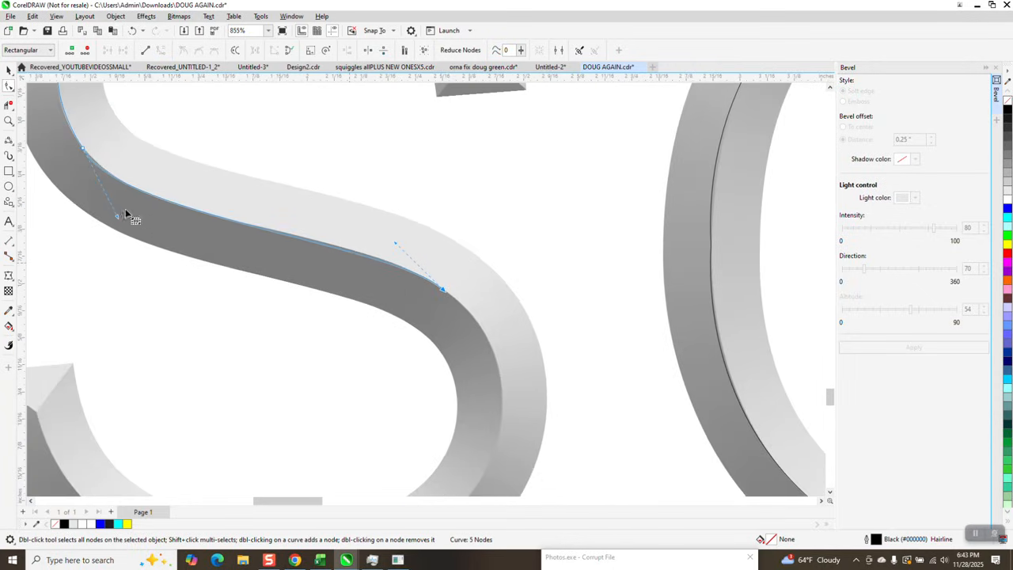
Complete the S center line with three connected 3-point segments around the lower-right bend, along the bottom and up to the lower terminal.
click(9, 140)
scroll(470, 248, down, 1)
drag(448, 278, 469, 435)
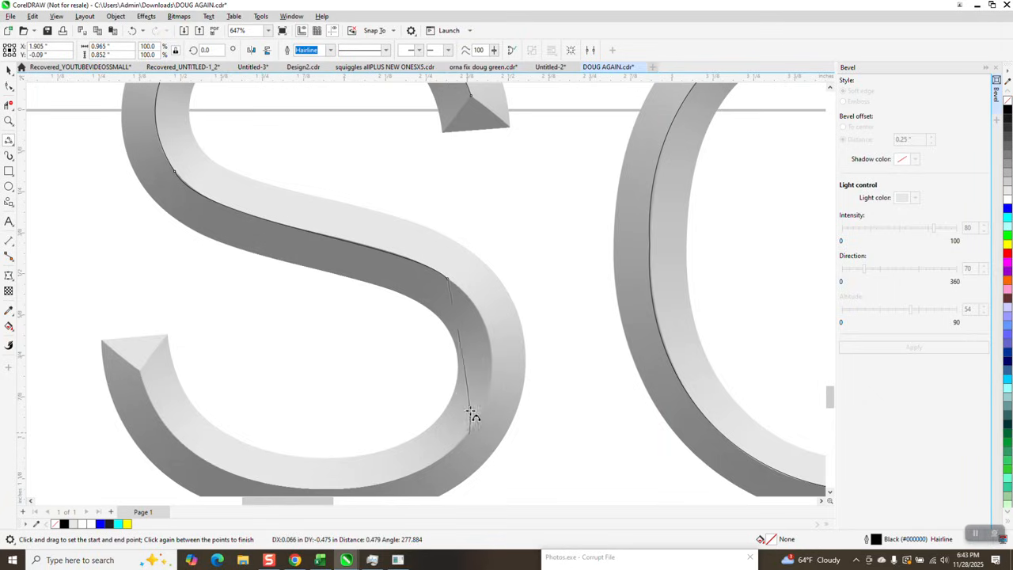
click(496, 351)
drag(469, 434, 317, 440)
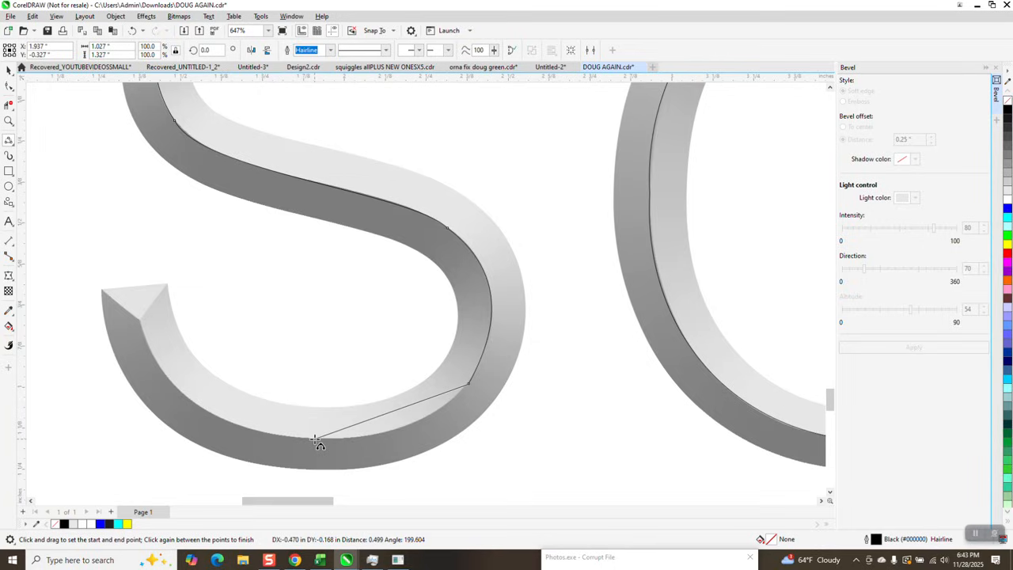
click(390, 438)
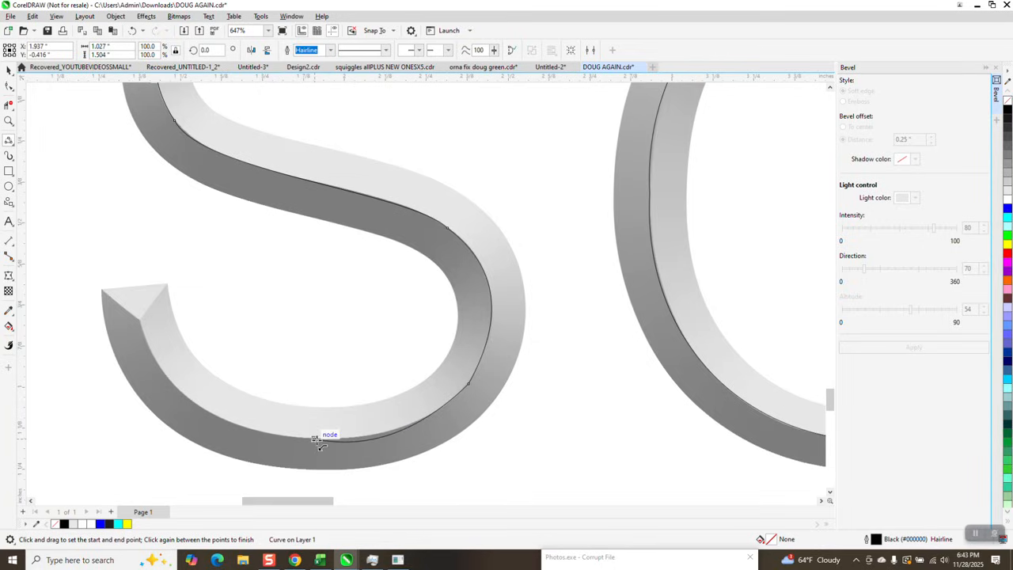
drag(315, 438, 139, 321)
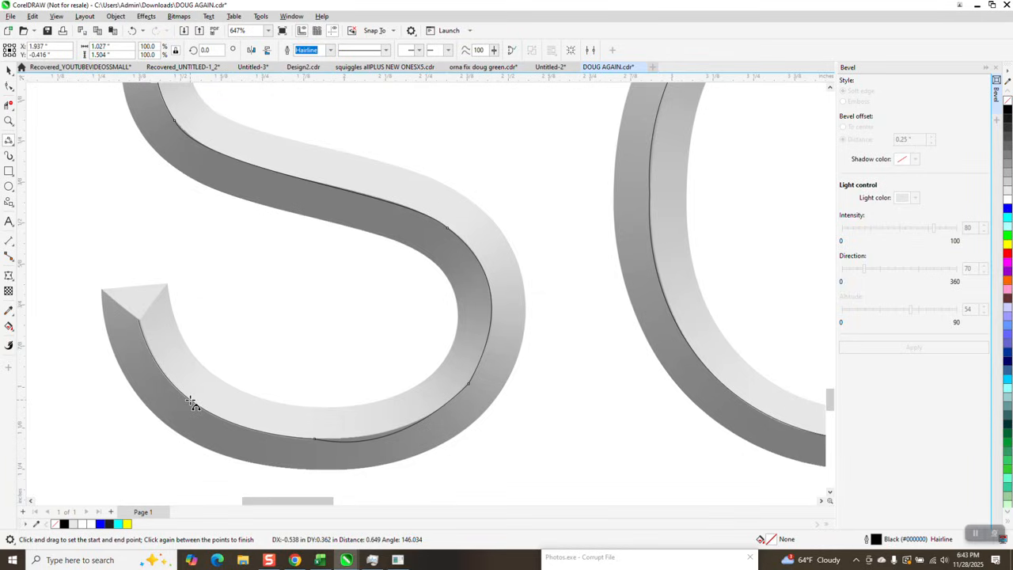
click(202, 402)
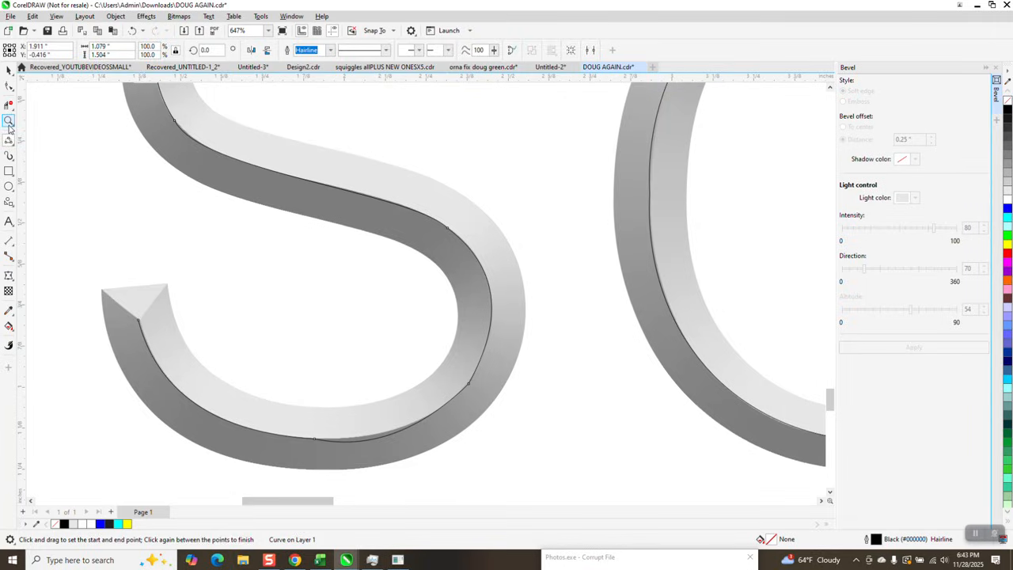
Raise the right-hand curve handle of the S's bottom node so the segment follows the bevel ridge.
click(8, 120)
drag(303, 389, 496, 475)
click(11, 88)
scroll(248, 345, down, 1)
click(137, 320)
drag(285, 354, 290, 322)
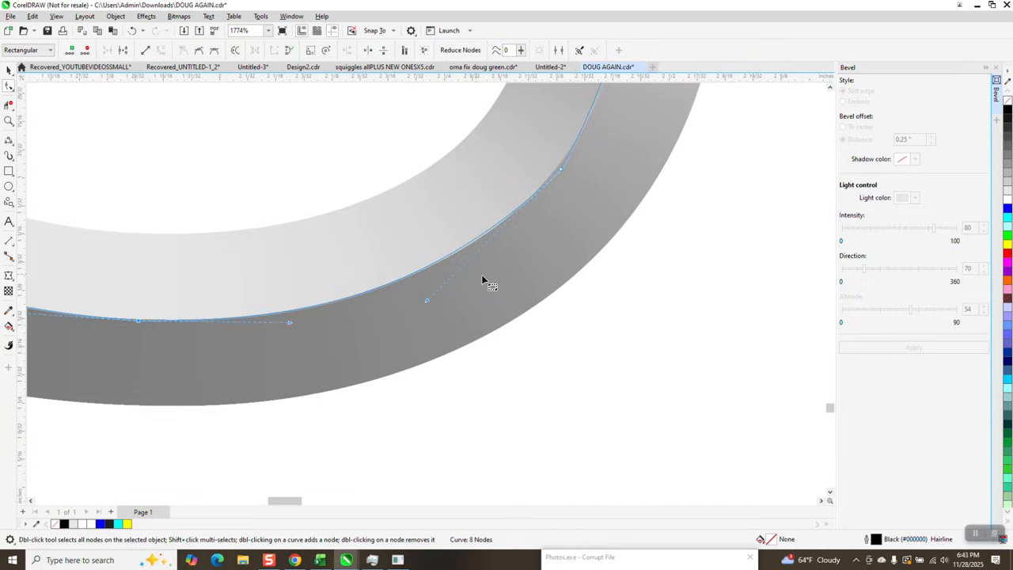
Move the node at the S's lower-right bend up and inward onto the bevel ridge.
click(561, 170)
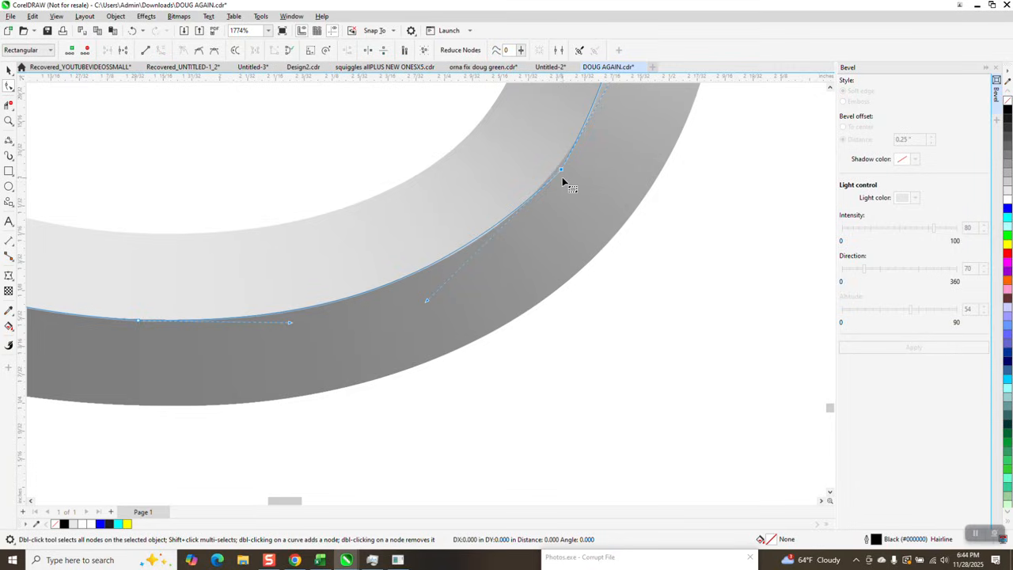
click(9, 121)
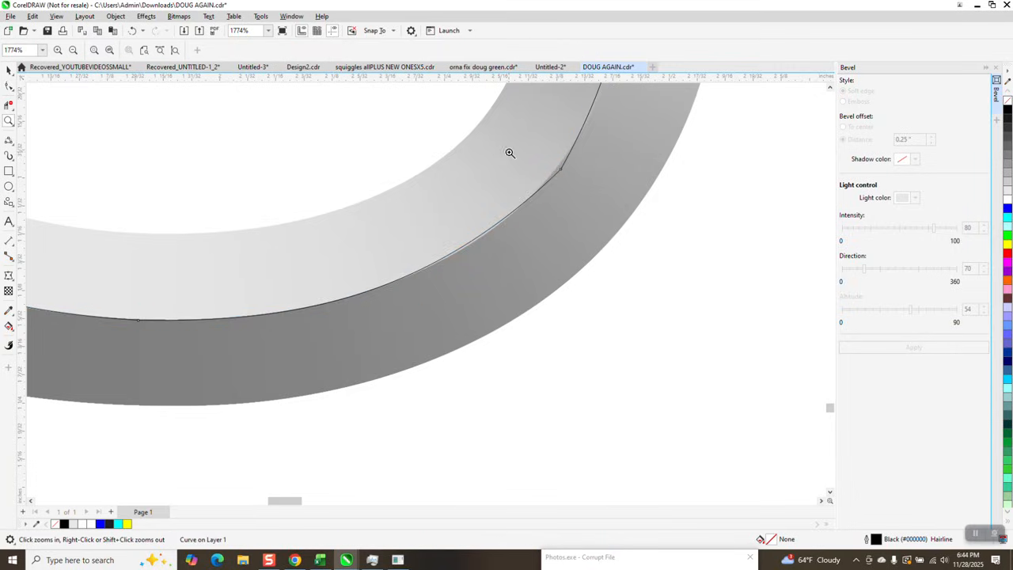
drag(665, 230, 665, 231)
click(8, 85)
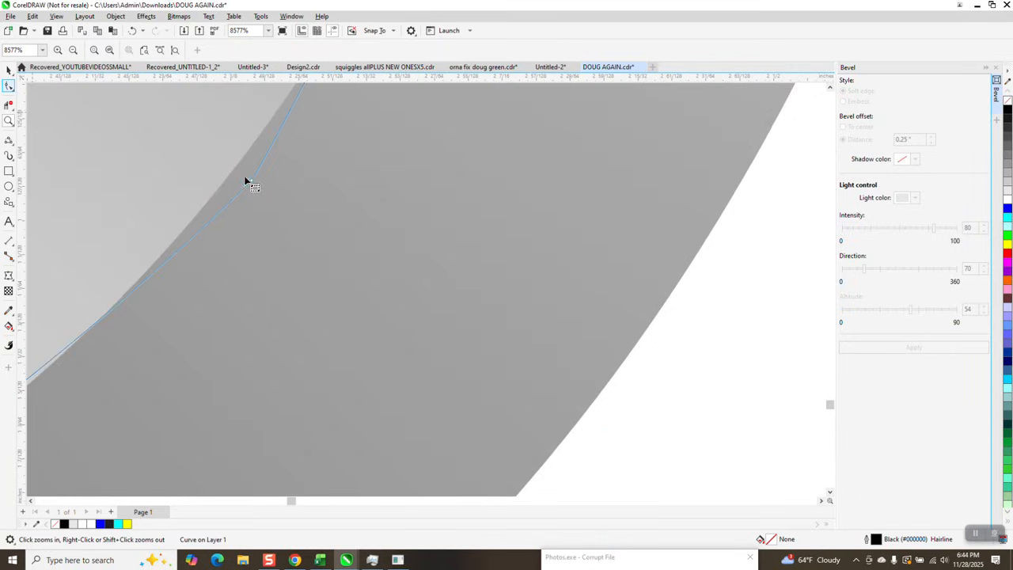
drag(251, 180, 241, 170)
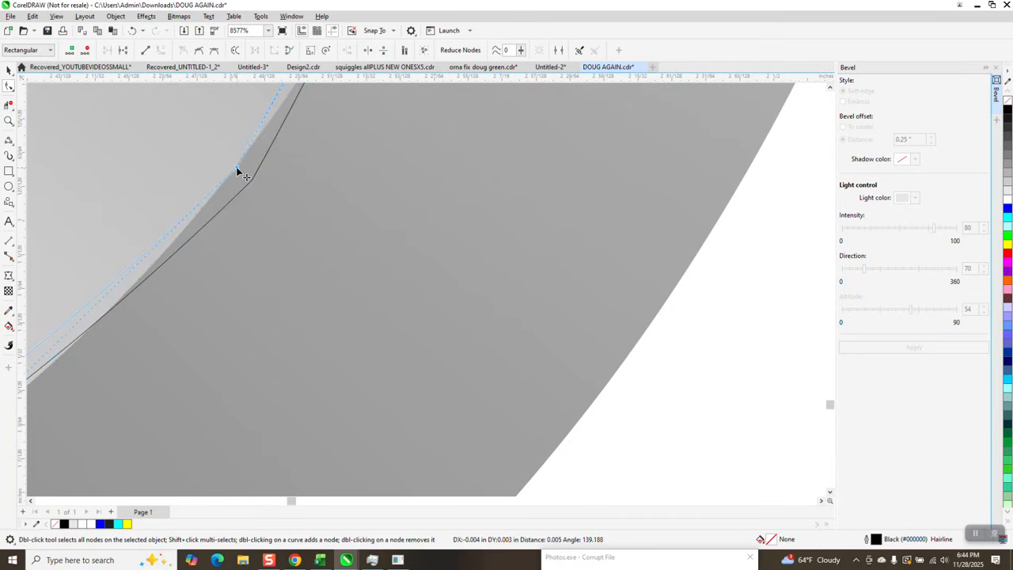
Reshape the curve handles on both sides of the S's lower-right node to fit the adjoining segments to the ridge.
scroll(337, 209, down, 3)
drag(201, 319, 212, 329)
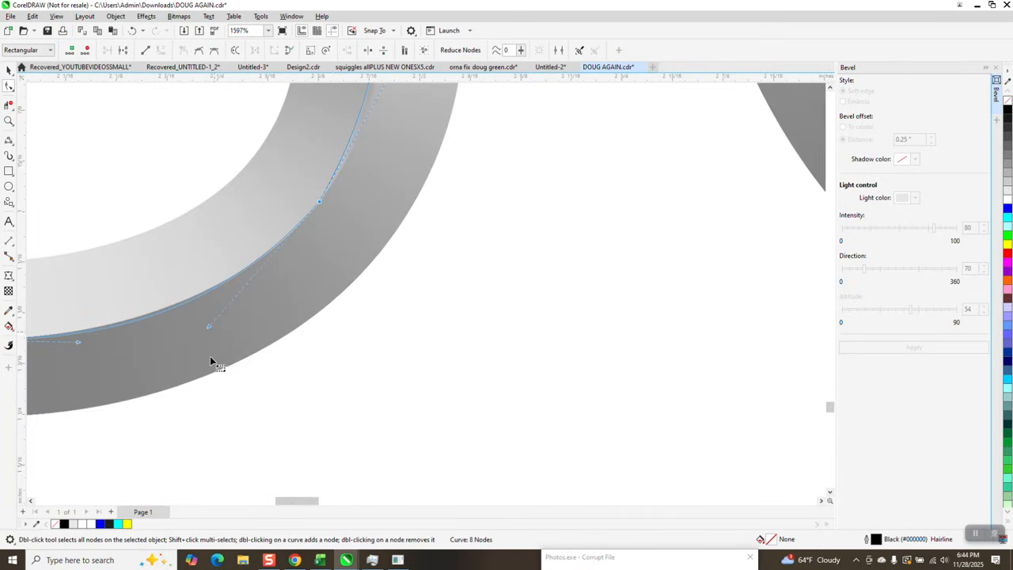
scroll(211, 361, down, 1)
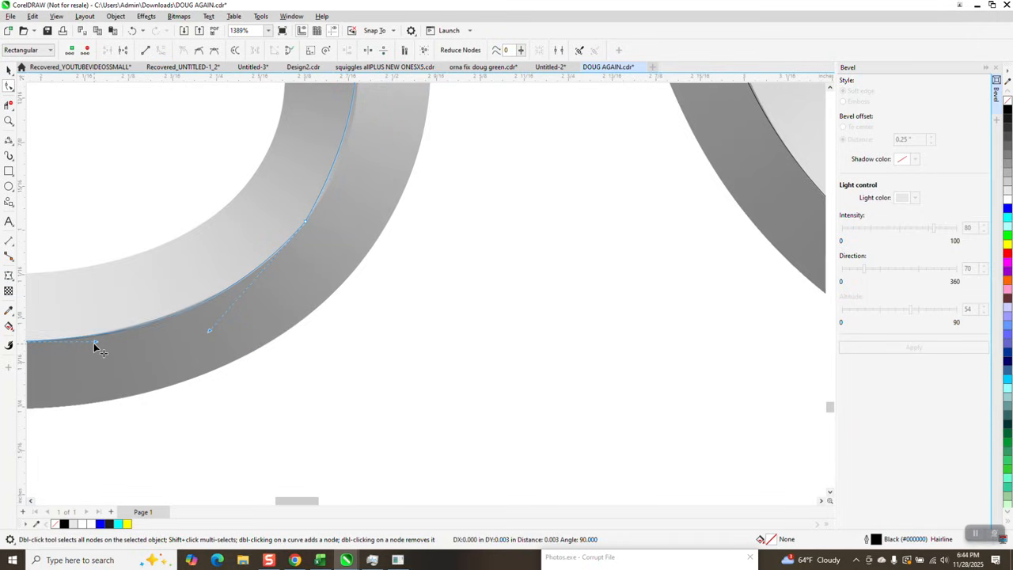
scroll(208, 392, down, 3)
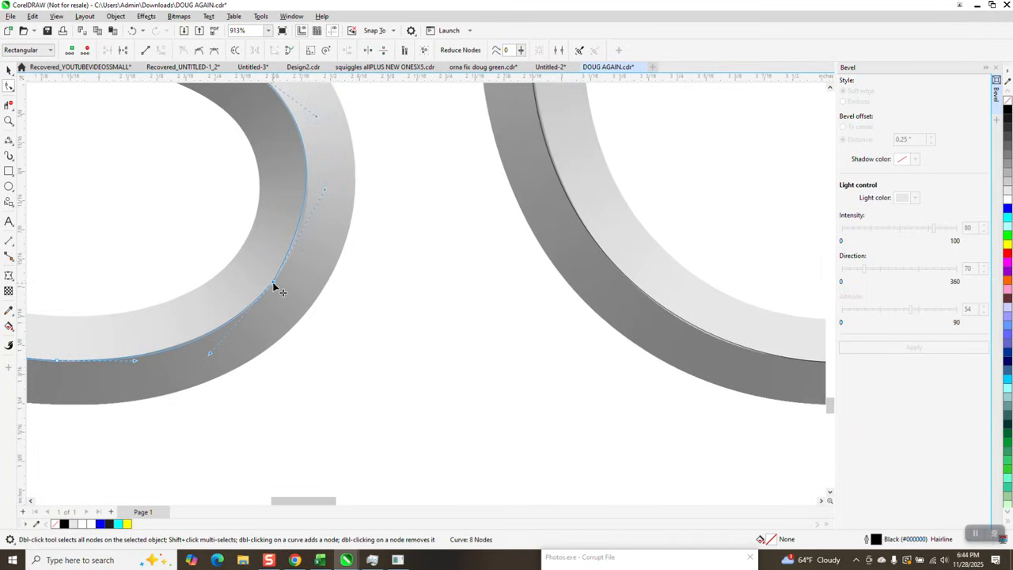
drag(326, 192, 332, 205)
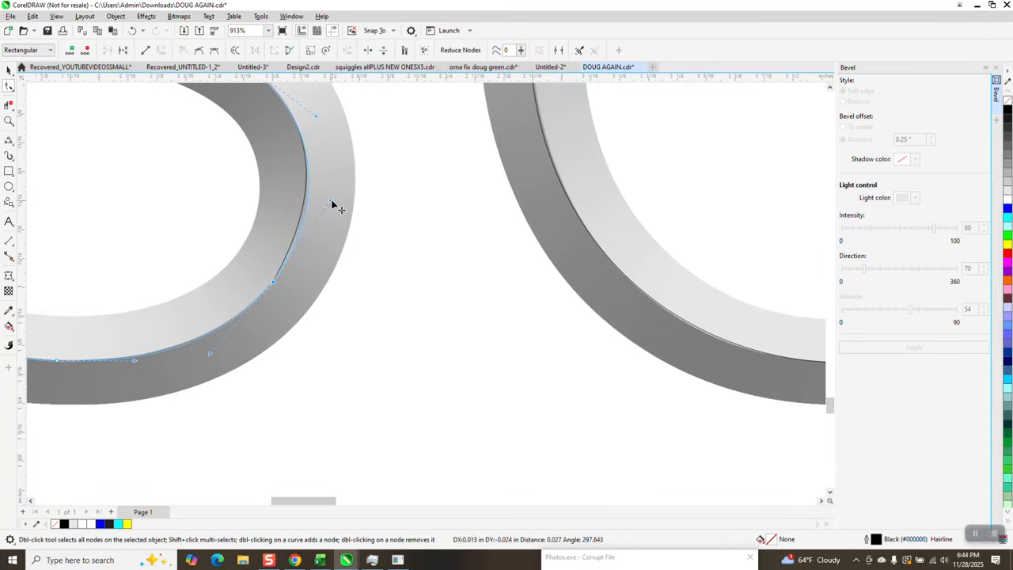
scroll(370, 339, down, 4)
scroll(369, 339, down, 5)
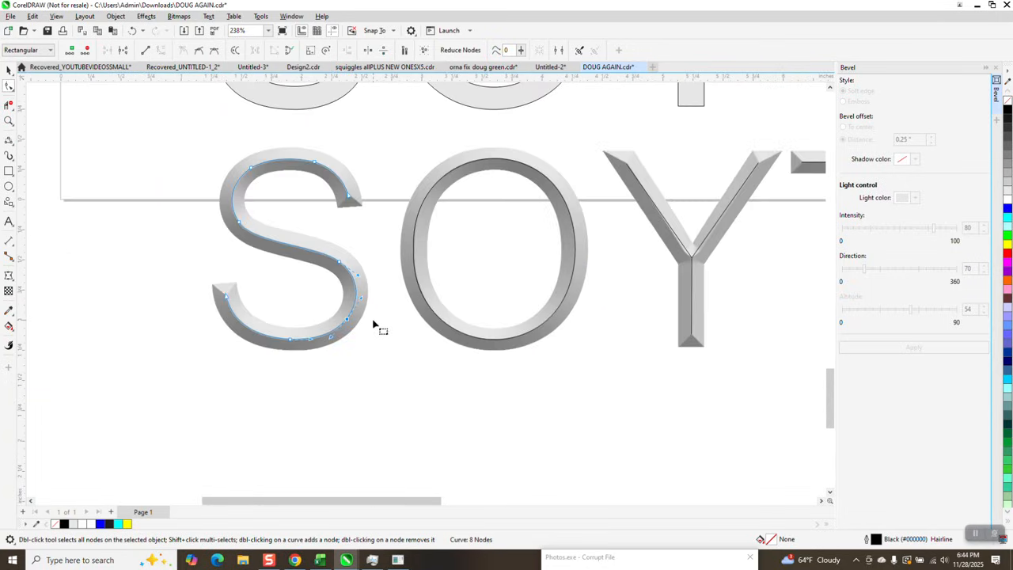
Nudge the beveled O, Y, S and T down 2 inches each, leaving their traced center lines in place.
click(9, 71)
click(469, 253)
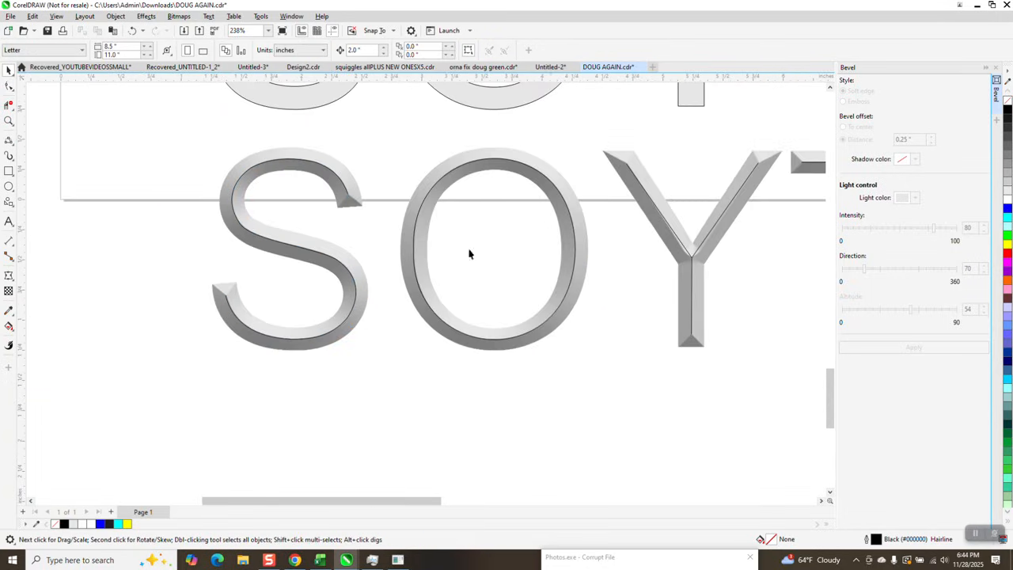
click(579, 268)
key(Down)
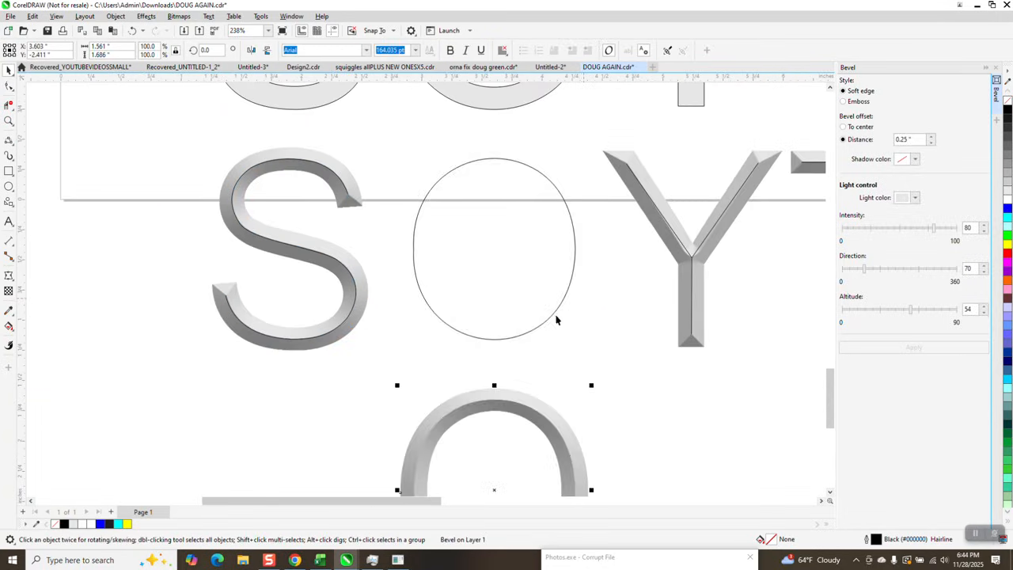
click(678, 320)
key(Down)
click(350, 336)
key(Down)
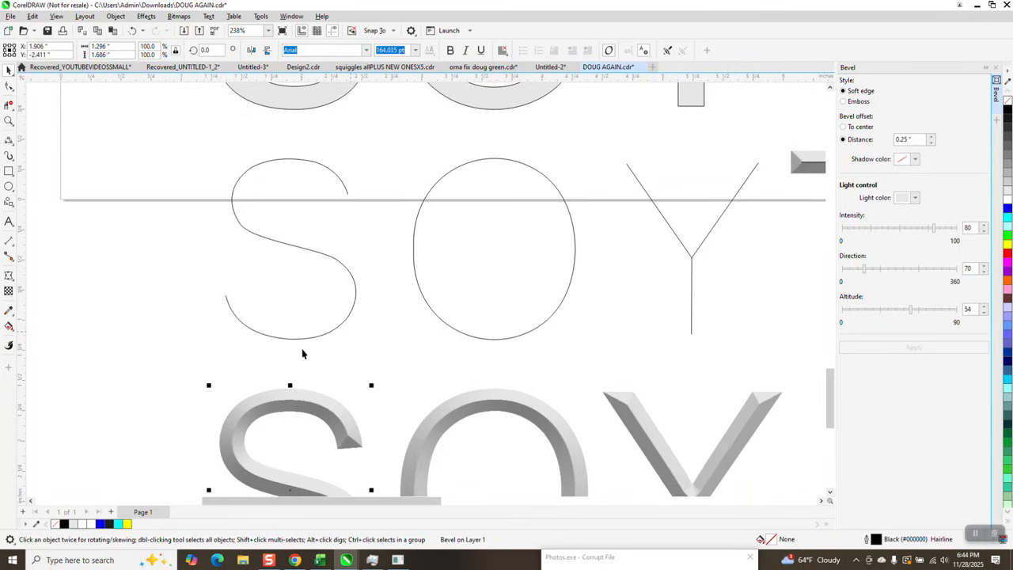
scroll(315, 347, down, 2)
click(693, 343)
key(Down)
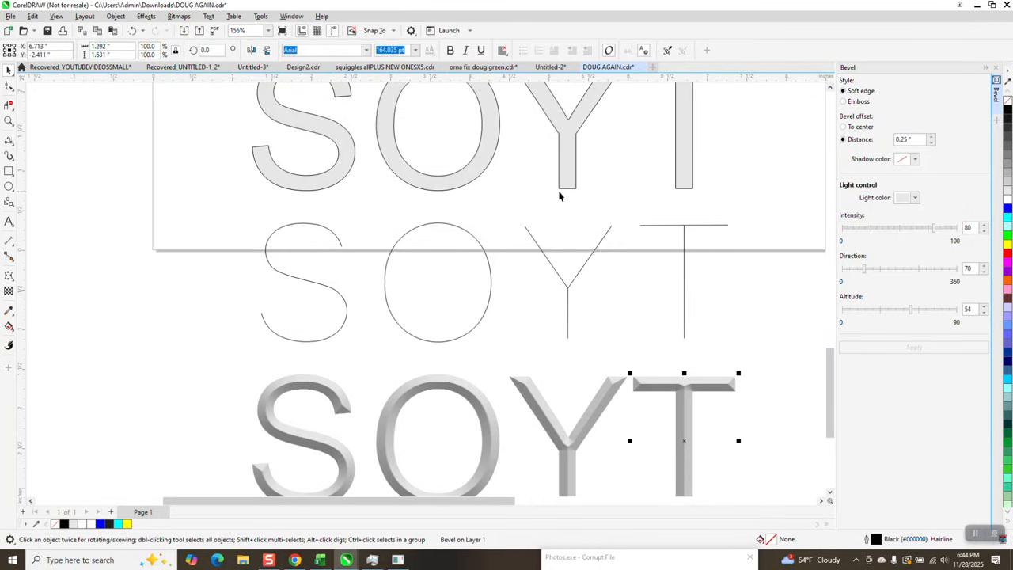
Weld the two center-line pieces of the T into one curve, and do the same for the Y.
drag(656, 270, 746, 335)
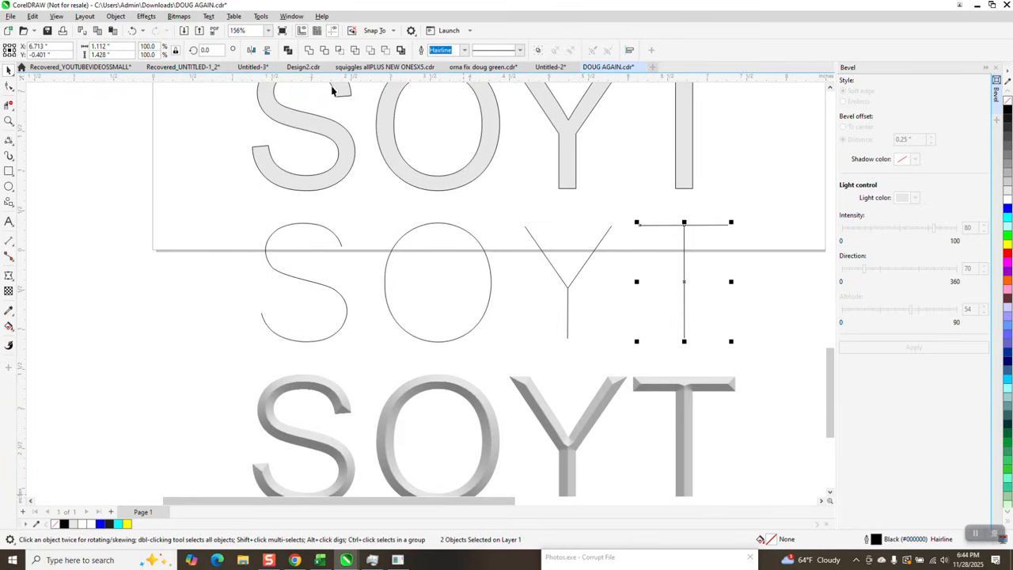
click(310, 52)
drag(519, 204, 540, 261)
drag(629, 348, 631, 347)
click(310, 51)
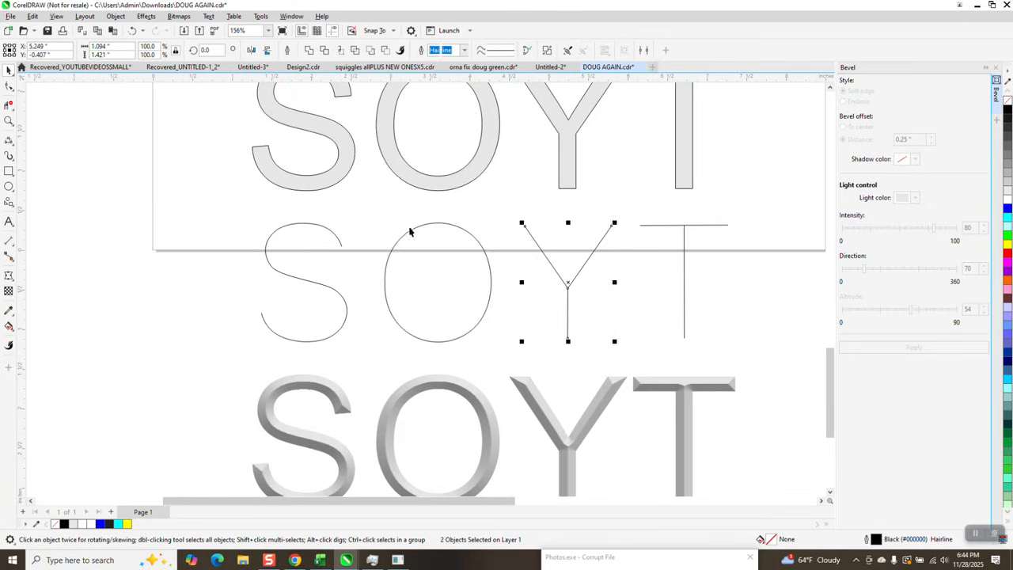
Weld the O's center-line pieces into one curve and close the Bevel settings.
drag(519, 352, 518, 349)
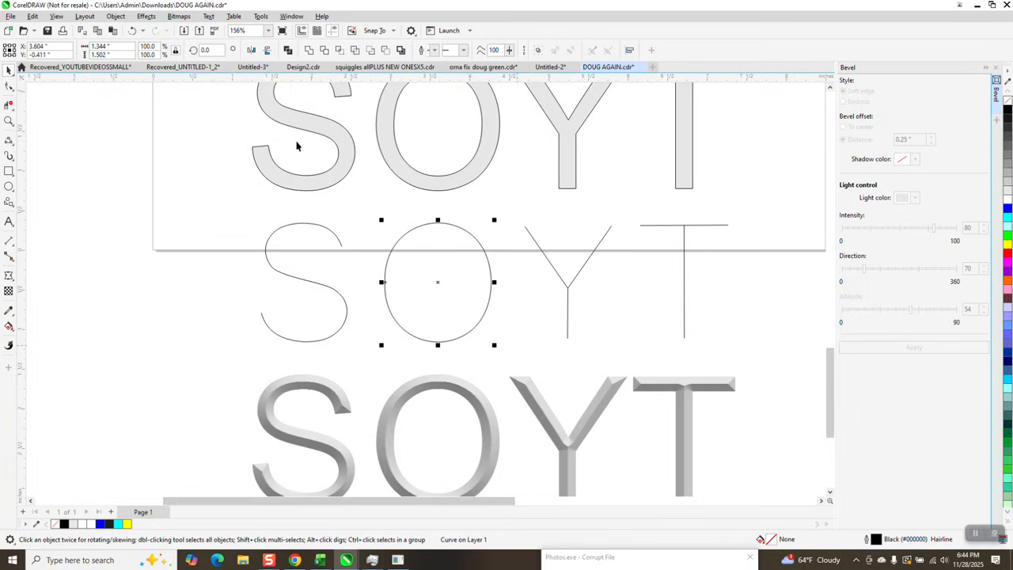
click(310, 52)
click(329, 230)
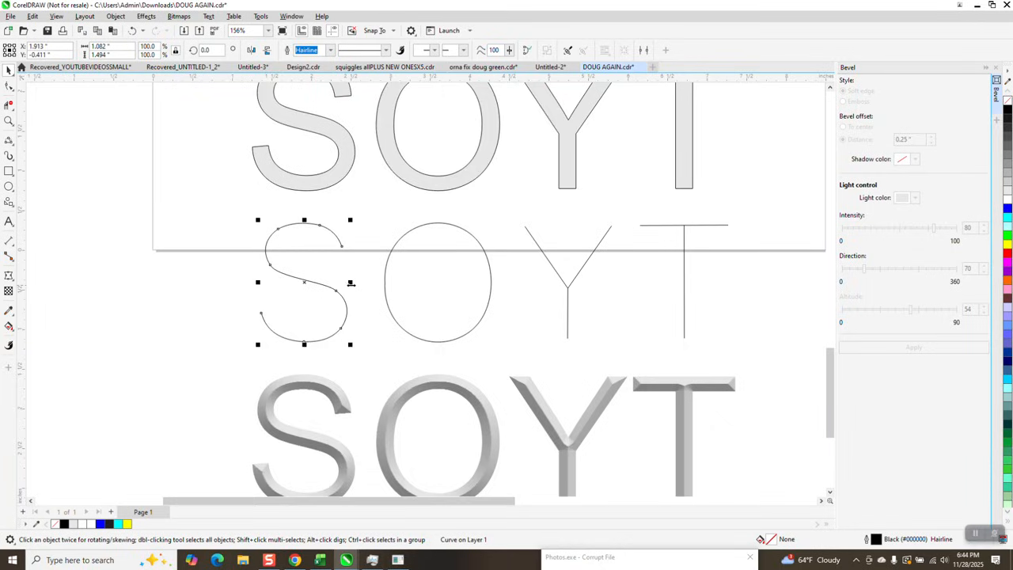
click(998, 68)
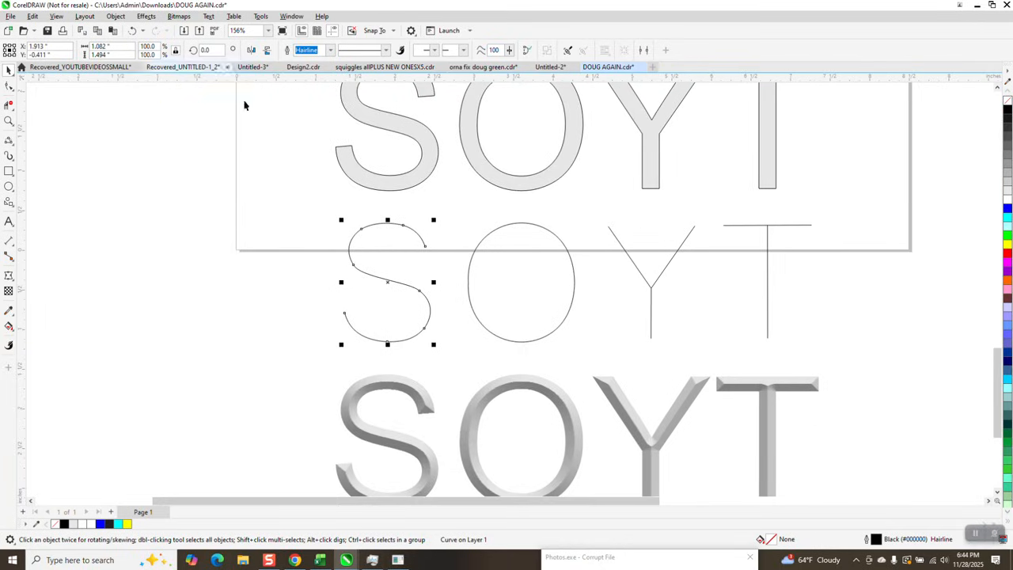
key(Escape)
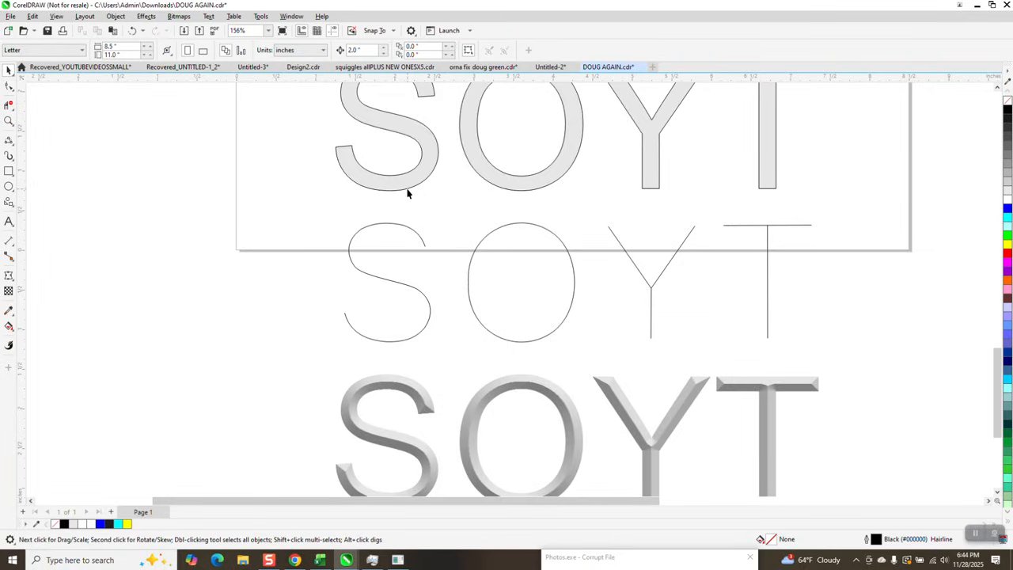
Try to gauge the stroke width at the bottom of the gray S with a straight line, and delete the line.
click(9, 121)
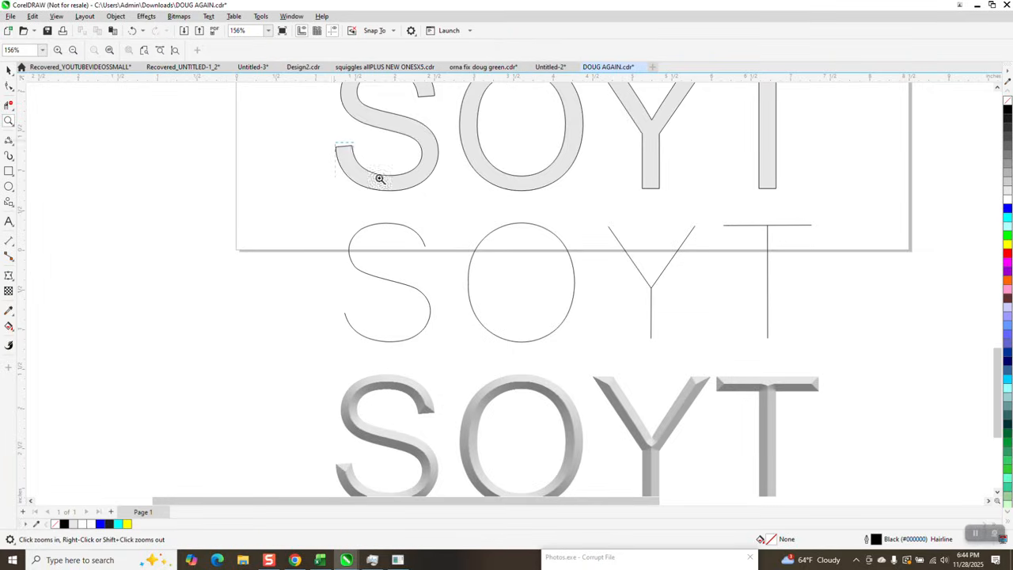
click(375, 177)
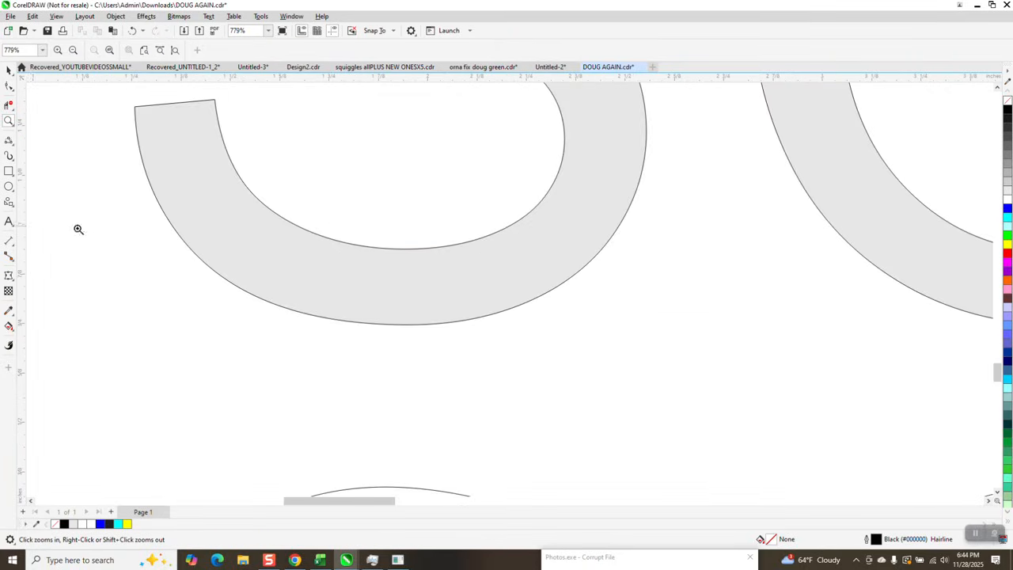
click(14, 145)
click(47, 153)
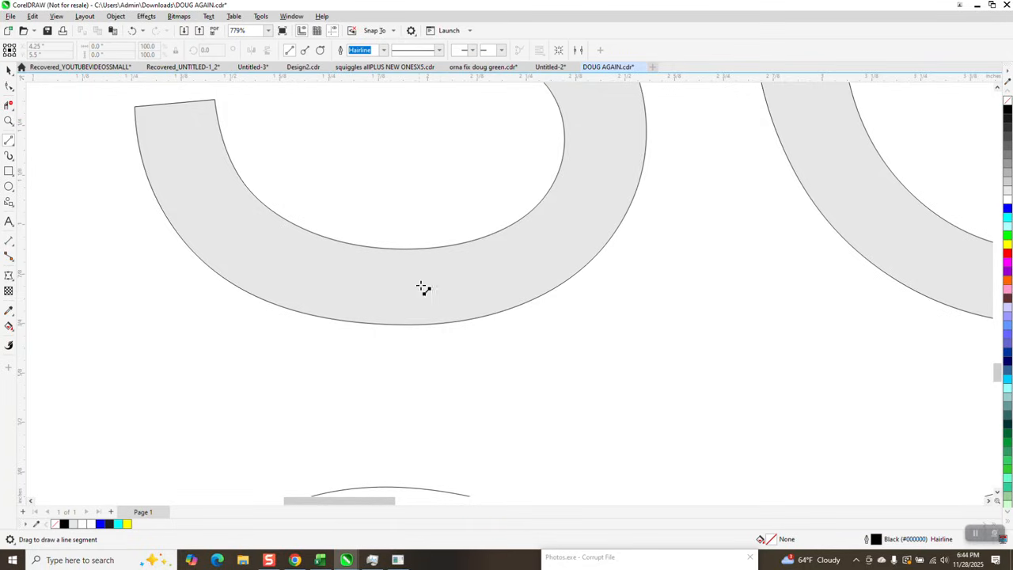
drag(418, 322, 414, 250)
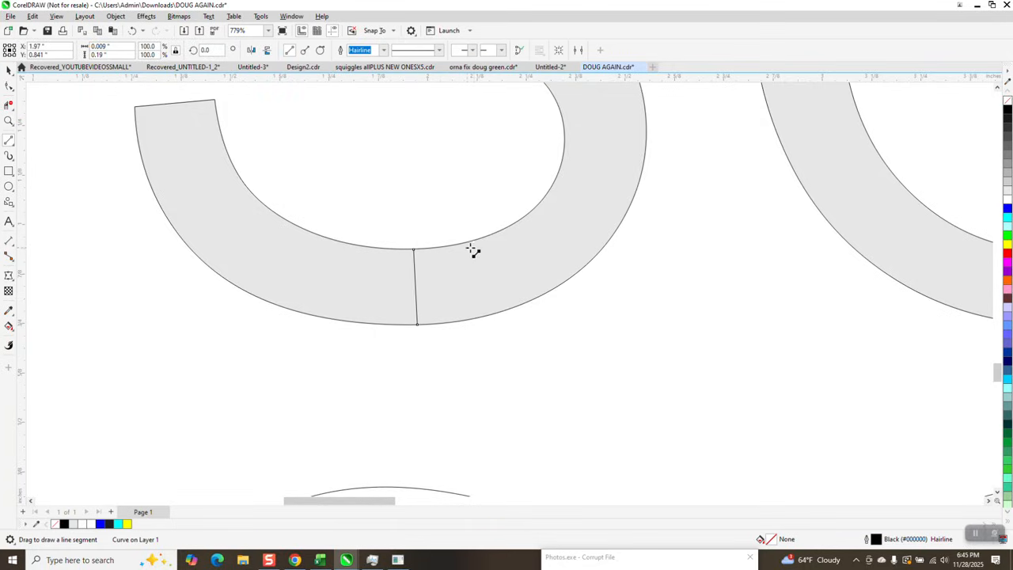
key(Delete)
Measure the stroke width at the bottom of the gray S with the Parallel Dimension tool, leaving no dimension behind.
click(9, 242)
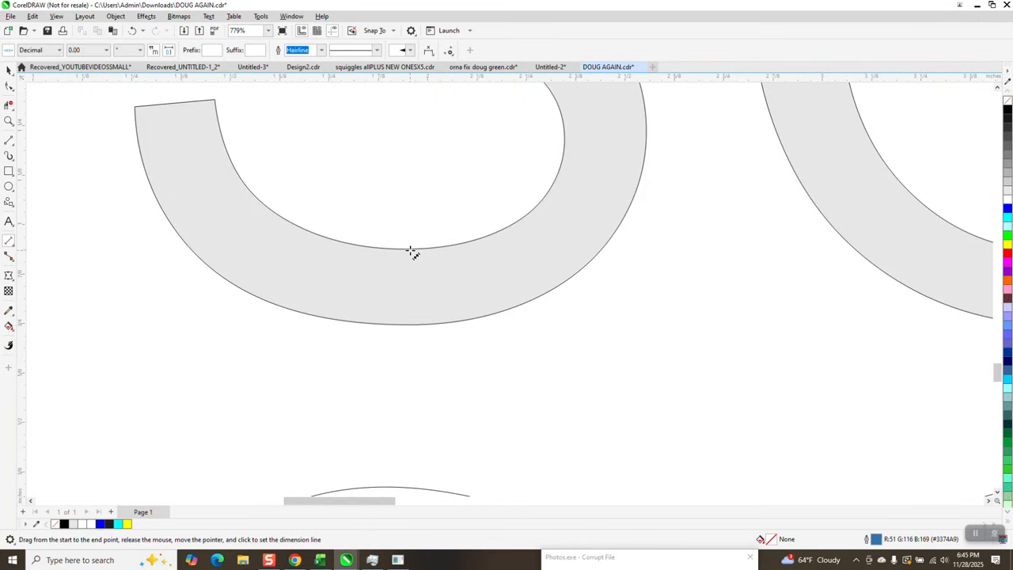
drag(412, 250, 416, 328)
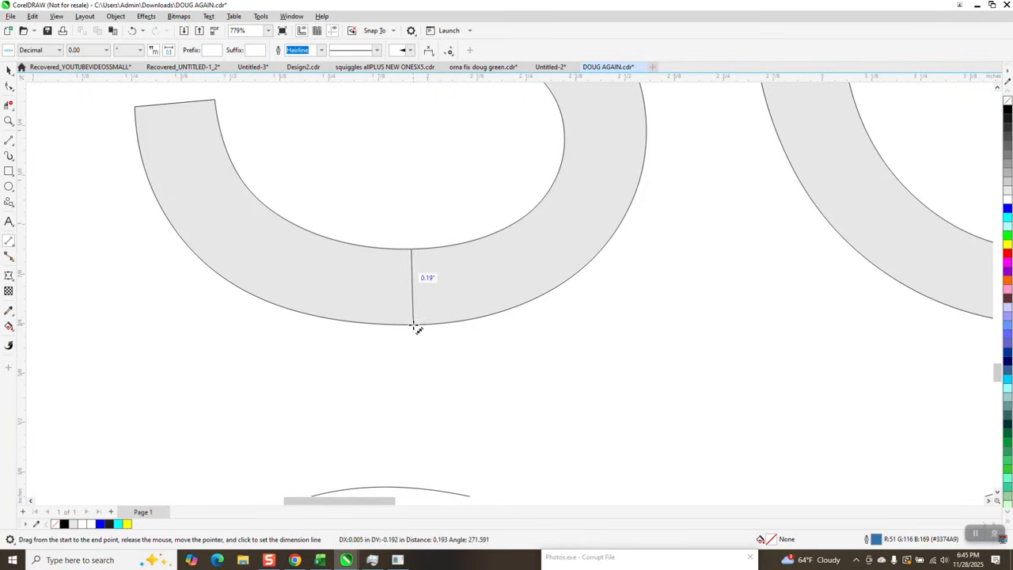
click(417, 327)
key(Delete)
Measure the stroke width near the bottom of the gray O, leaving no dimension behind.
scroll(455, 312, down, 3)
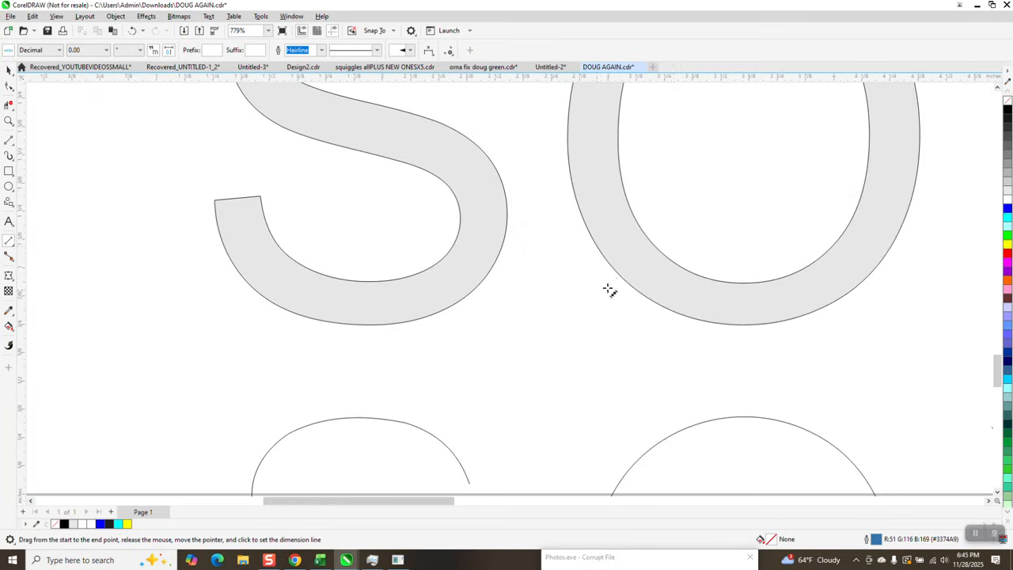
drag(698, 277, 686, 316)
click(686, 315)
key(Delete)
Select the welded center line of the T.
scroll(514, 239, down, 2)
scroll(515, 239, down, 1)
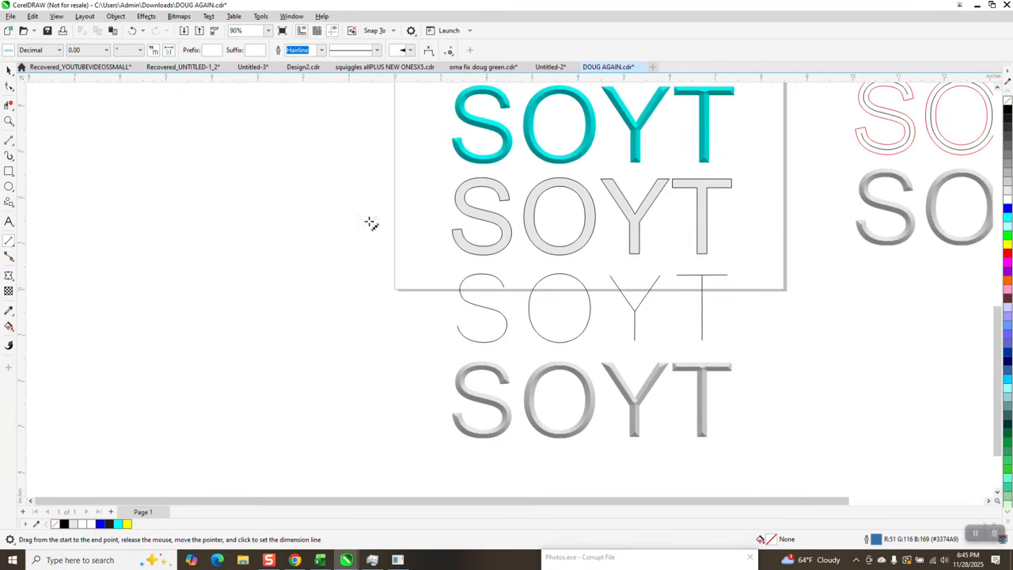
click(8, 70)
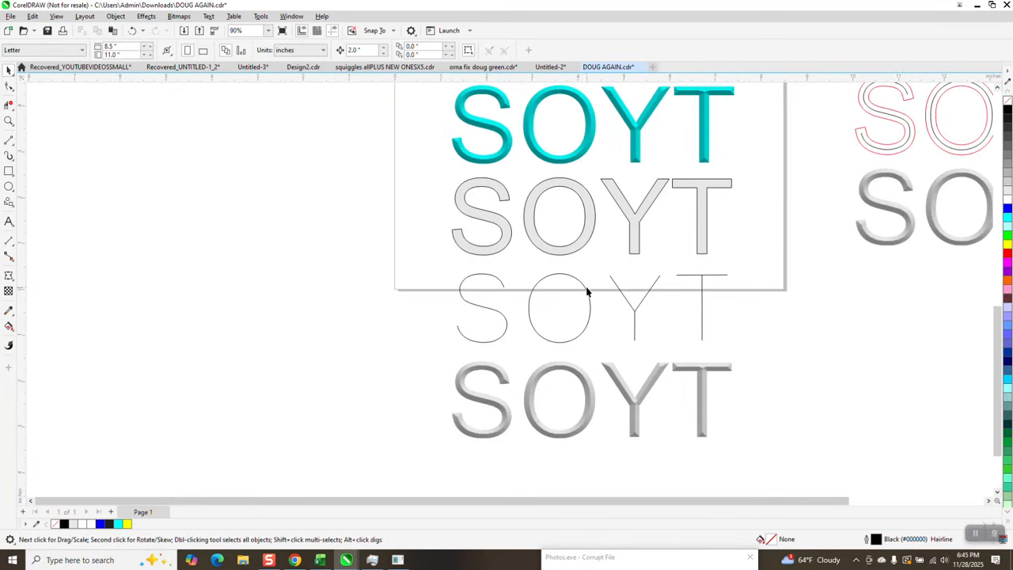
click(587, 292)
click(702, 293)
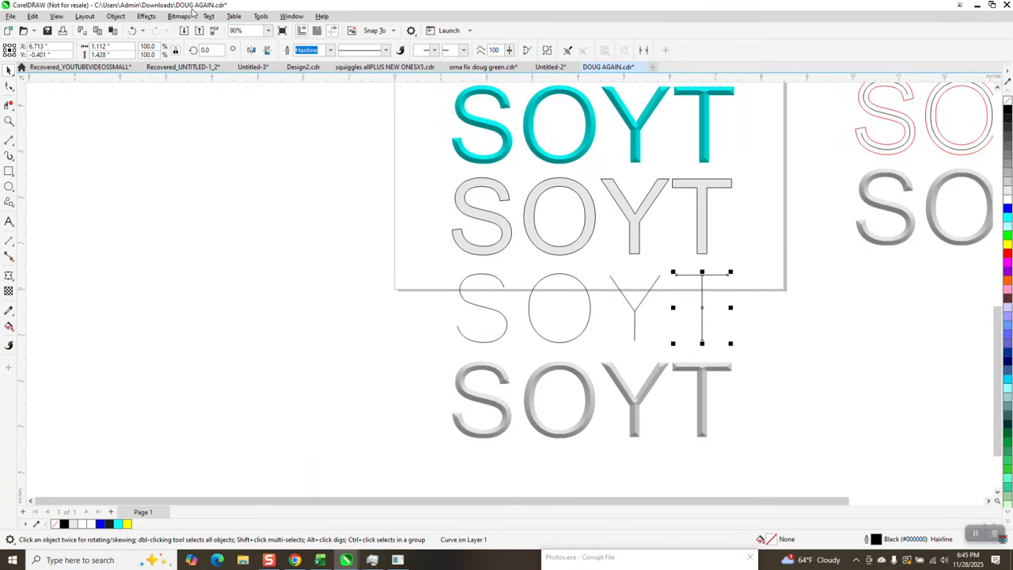
Calculate 19 ÷ 2 in Calculator, close it, and open the Contour settings in CorelDRAW.
text(19)
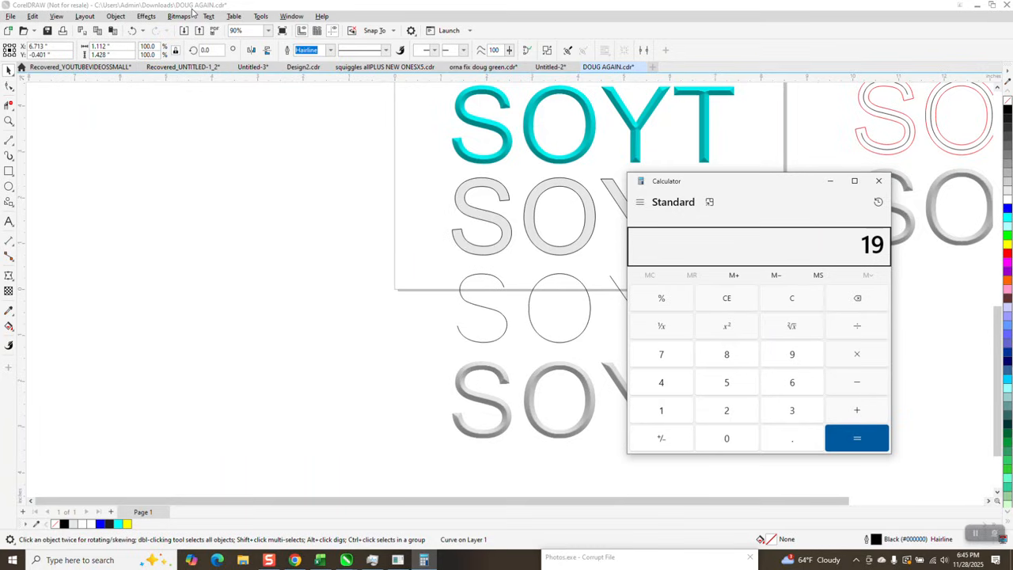
text( ÷ 2)
key(Return)
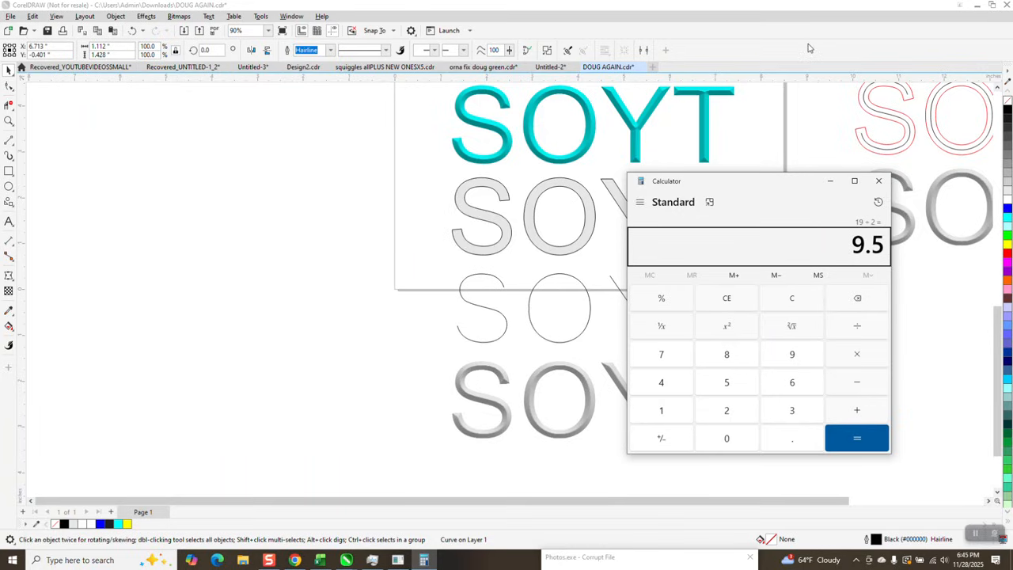
click(879, 180)
click(147, 17)
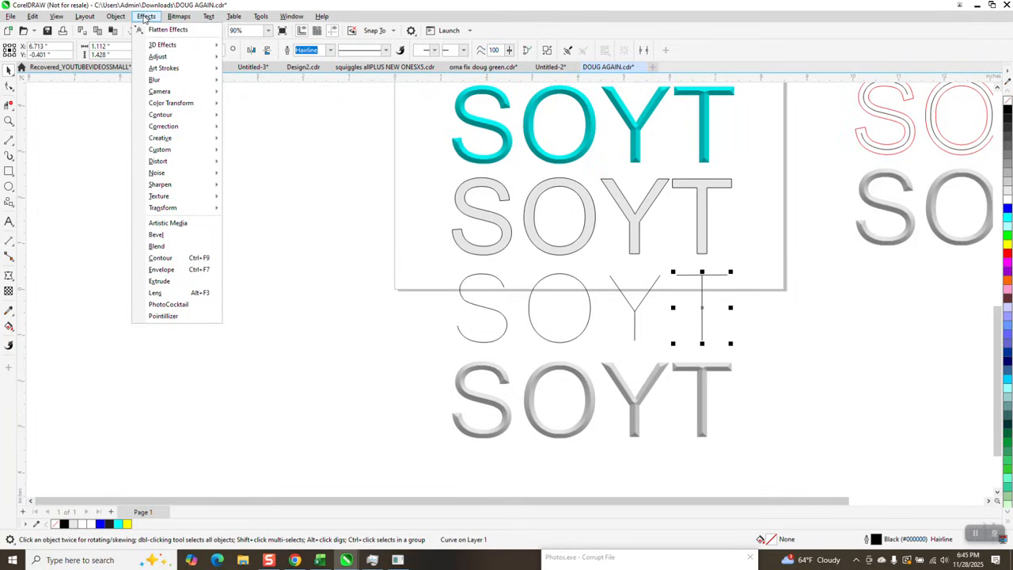
click(160, 258)
Try a one-step outside contour with a 0.95-inch offset on the T's center line, and undo it.
click(919, 127)
drag(921, 127, 867, 139)
text(.9)
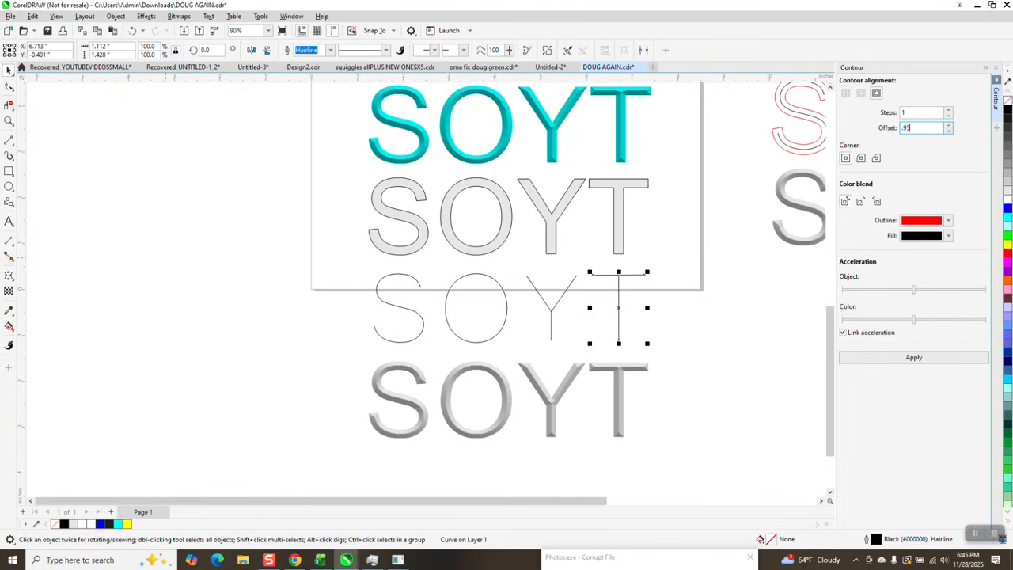
text(5)
key(Return)
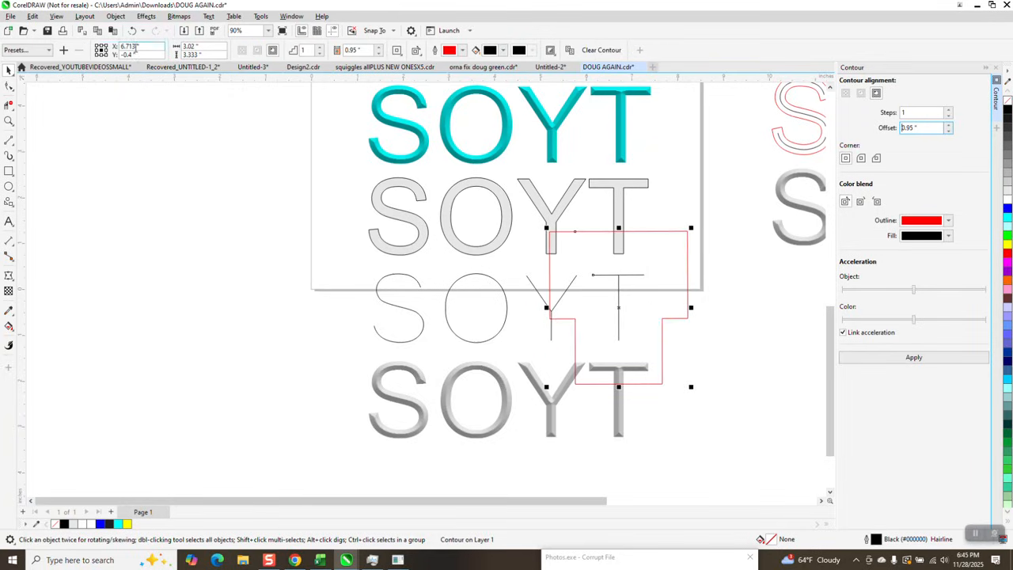
click(133, 30)
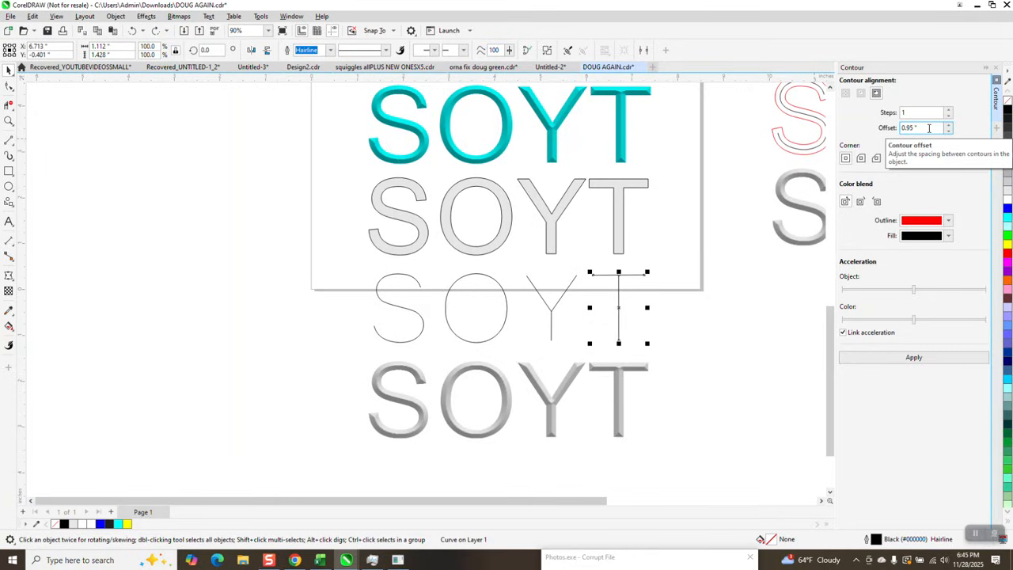
Set the contour offset to 0.095 inches and apply the outside contour to the center lines of the T, Y and S.
double_click(929, 127)
text(.095)
click(904, 358)
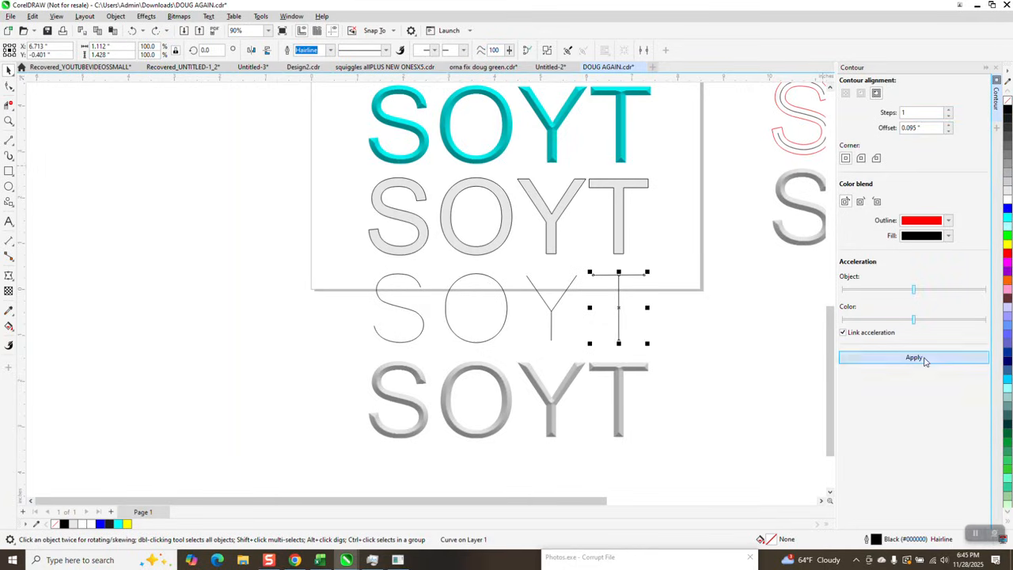
click(563, 296)
click(914, 357)
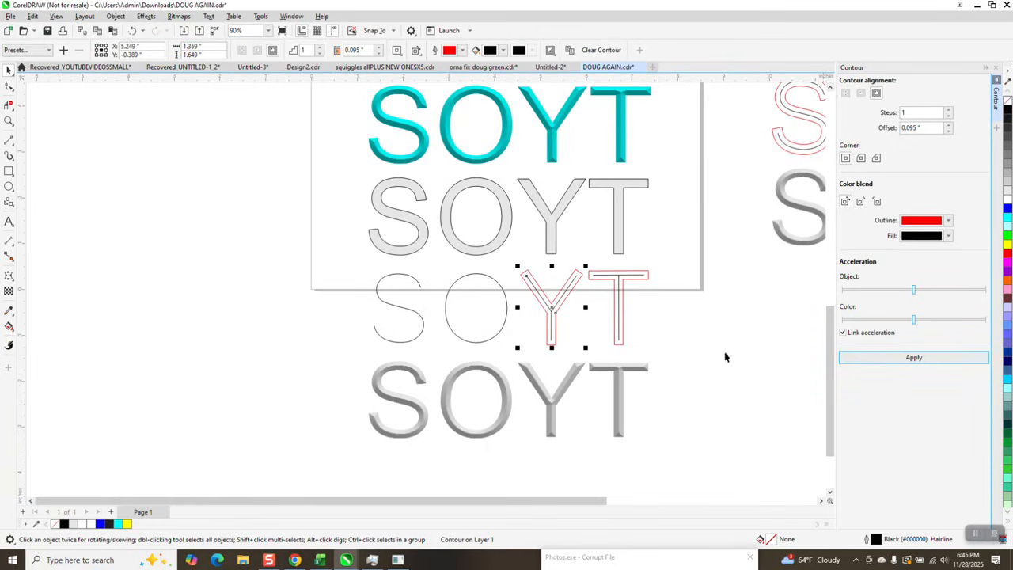
click(414, 317)
click(918, 357)
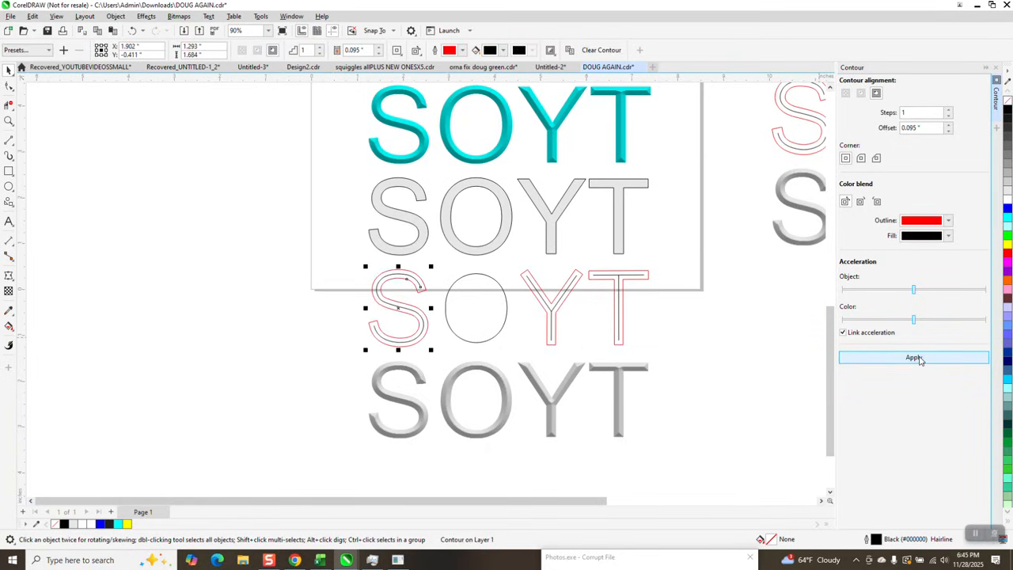
Smooth the left bend of the S's center line by moving its node slightly and extending both curve handles.
key(z)
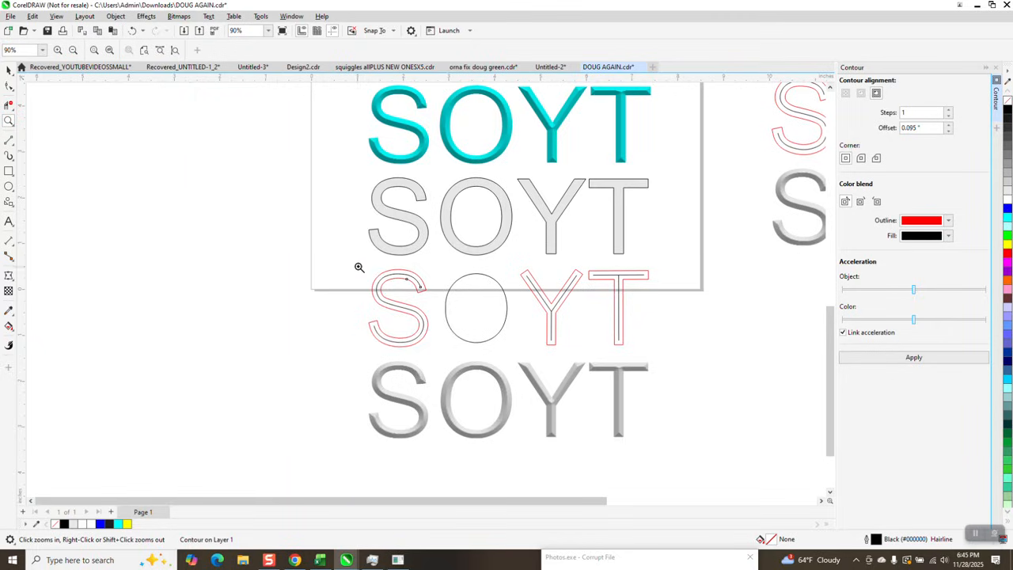
drag(441, 344, 441, 344)
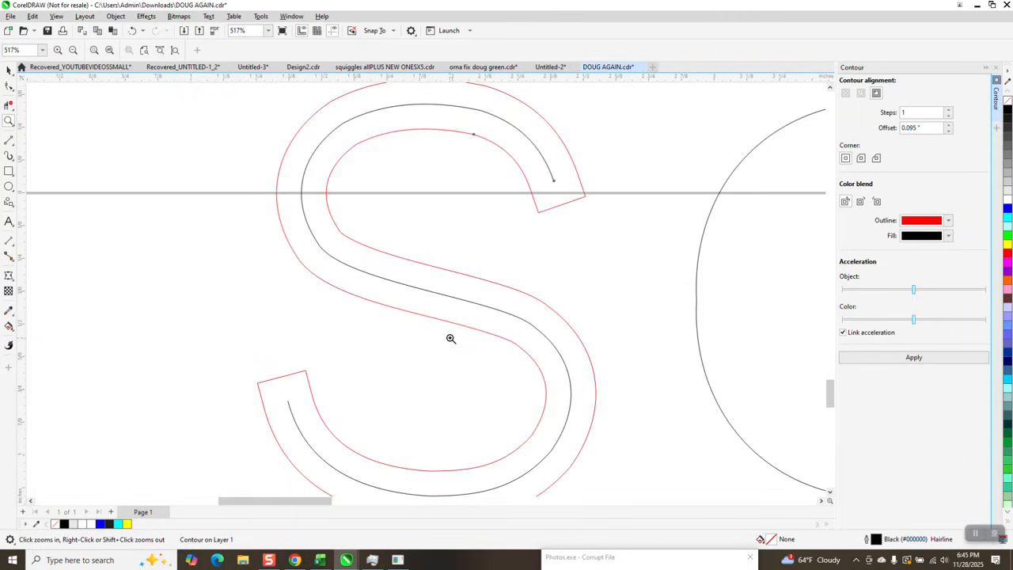
click(8, 85)
click(322, 249)
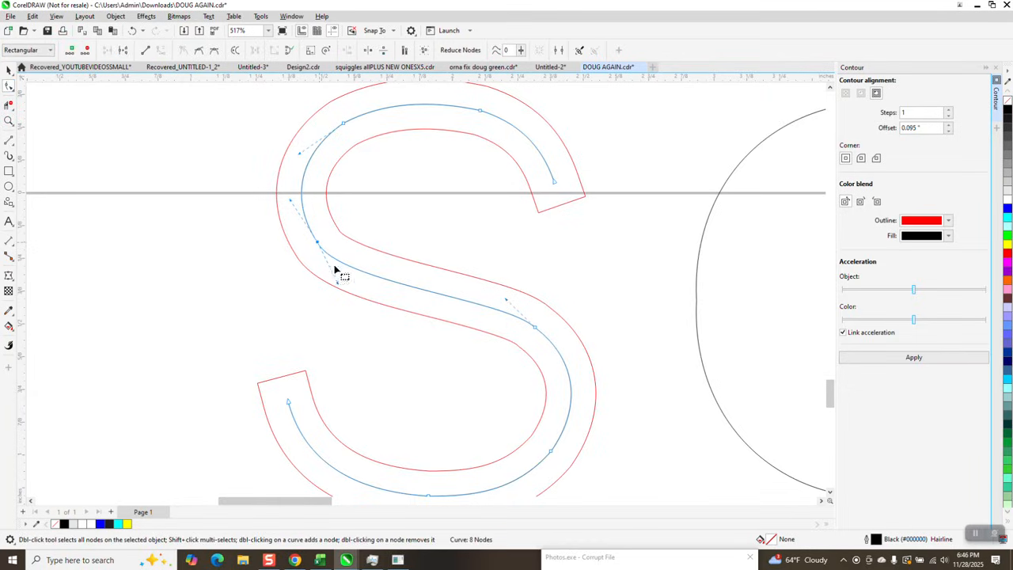
drag(339, 289, 340, 290)
drag(289, 202, 290, 196)
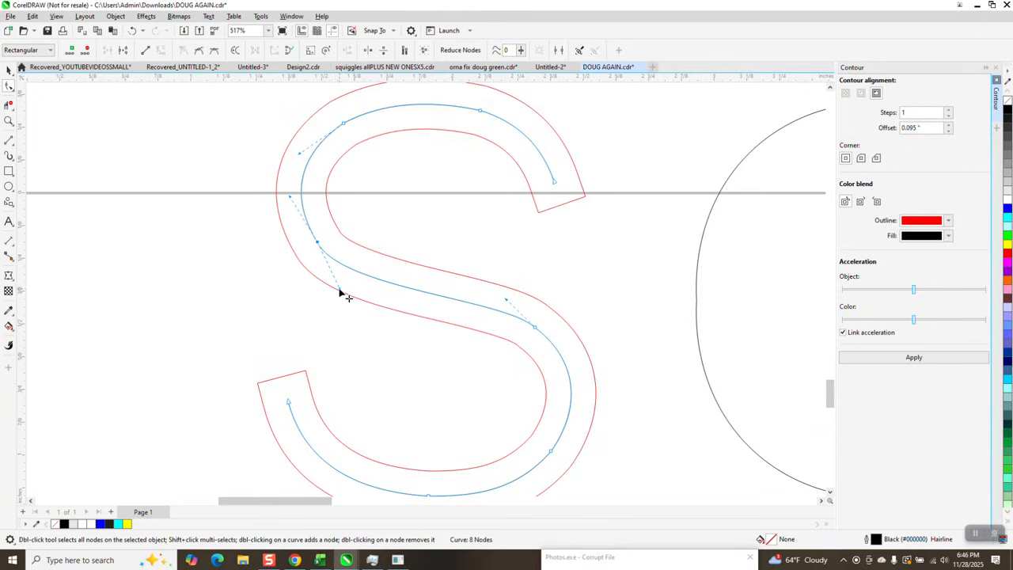
drag(342, 293, 355, 309)
scroll(338, 274, down, 3)
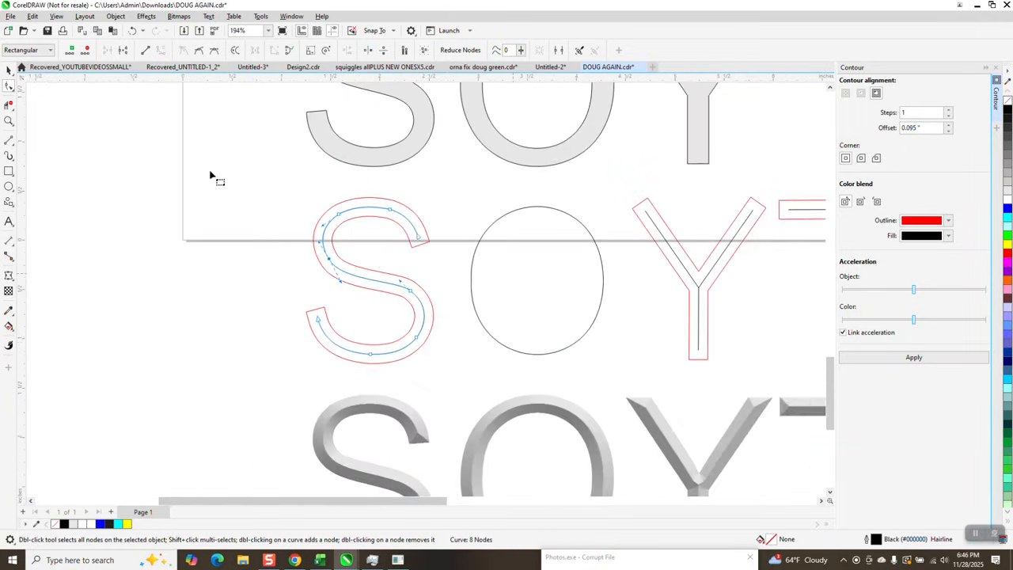
Try a 0.095-inch contour on the O's center line, undo it, and clear the selection.
click(8, 72)
click(527, 235)
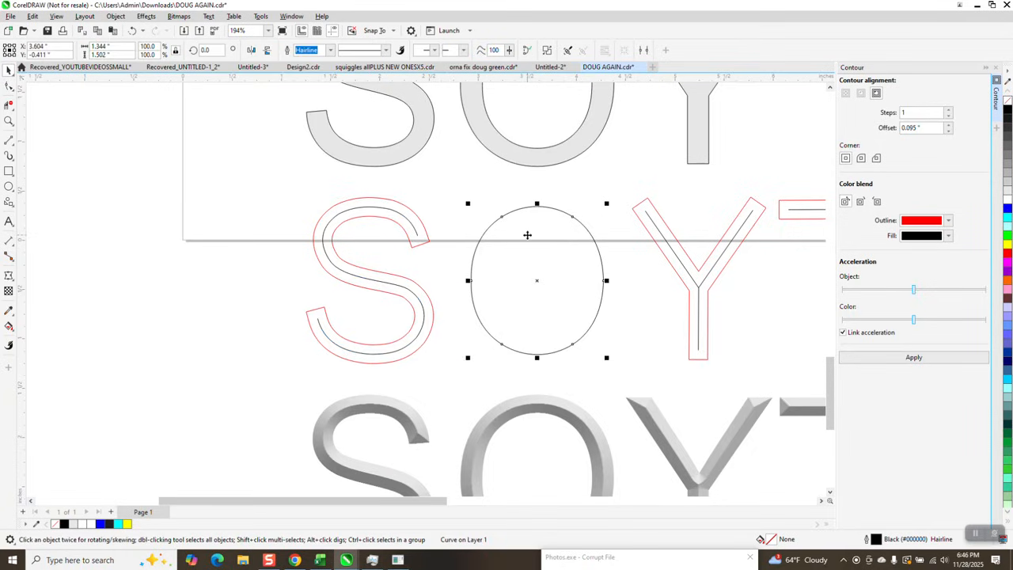
scroll(515, 235, down, 1)
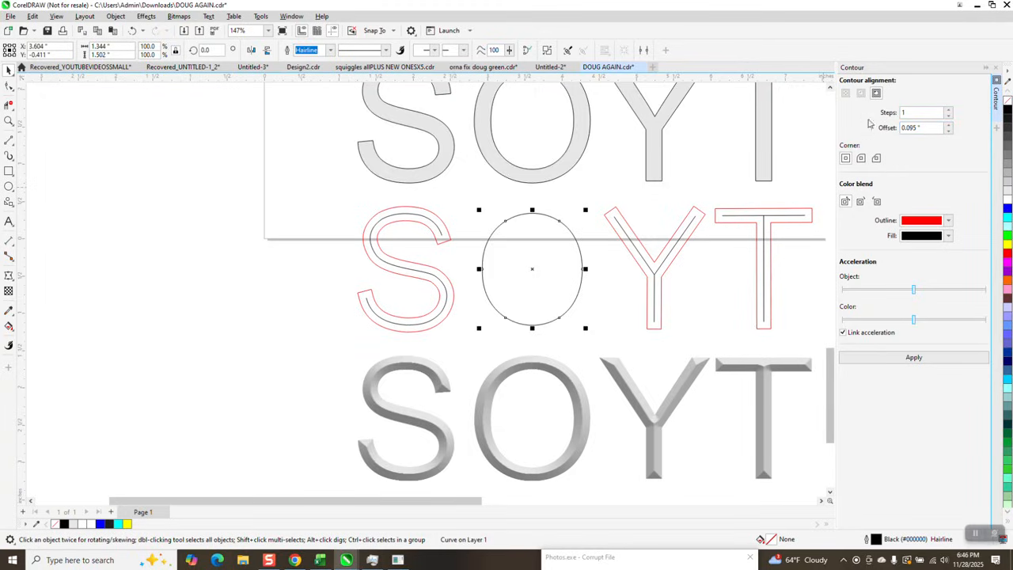
click(917, 358)
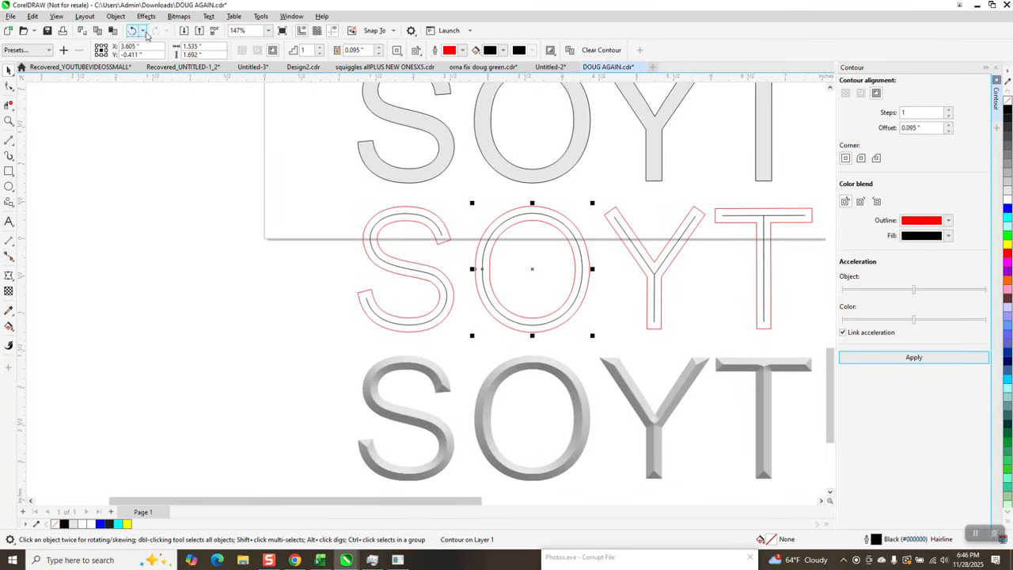
click(132, 31)
click(490, 213)
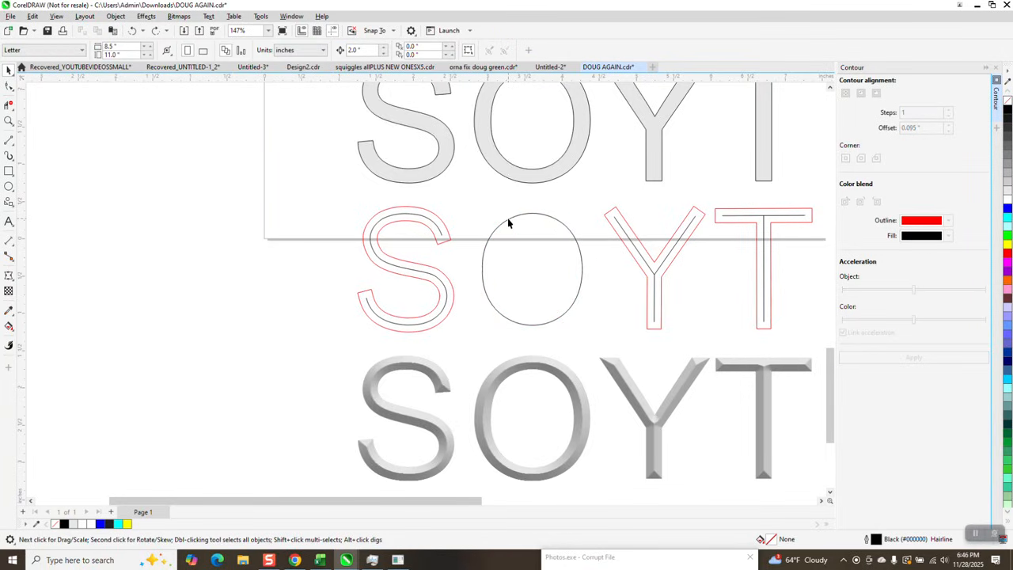
Try moving the O's center line and applying a one-step 0.095-inch contour, inspect its left side up close, and undo both.
click(510, 222)
drag(525, 216, 478, 193)
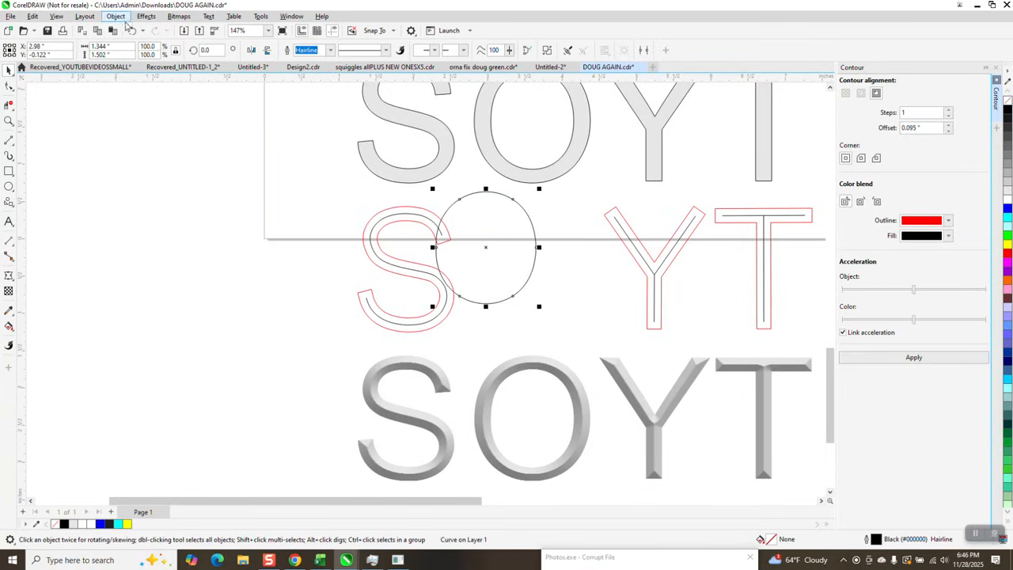
click(132, 31)
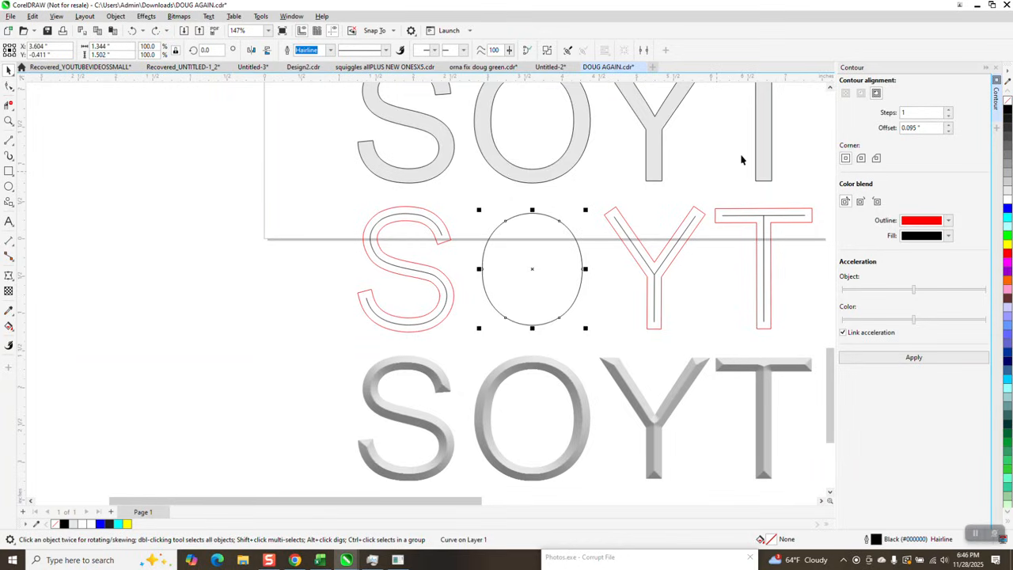
click(915, 358)
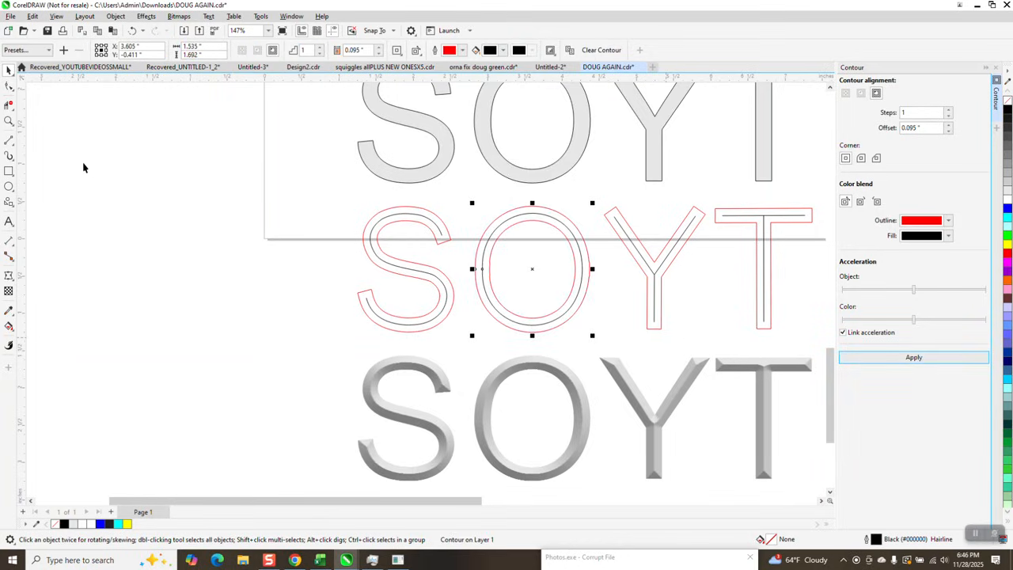
click(9, 120)
drag(434, 242, 541, 308)
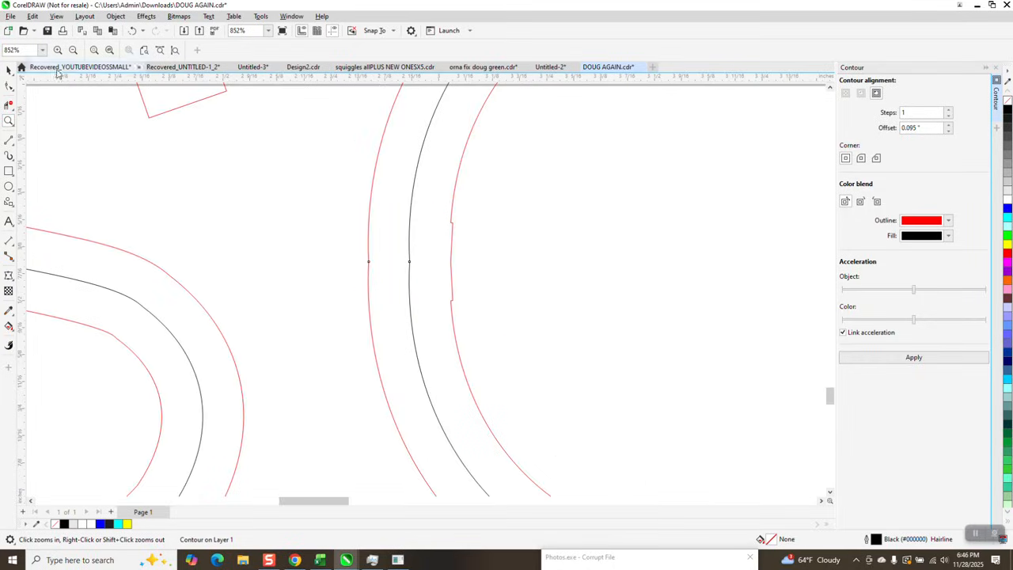
click(8, 71)
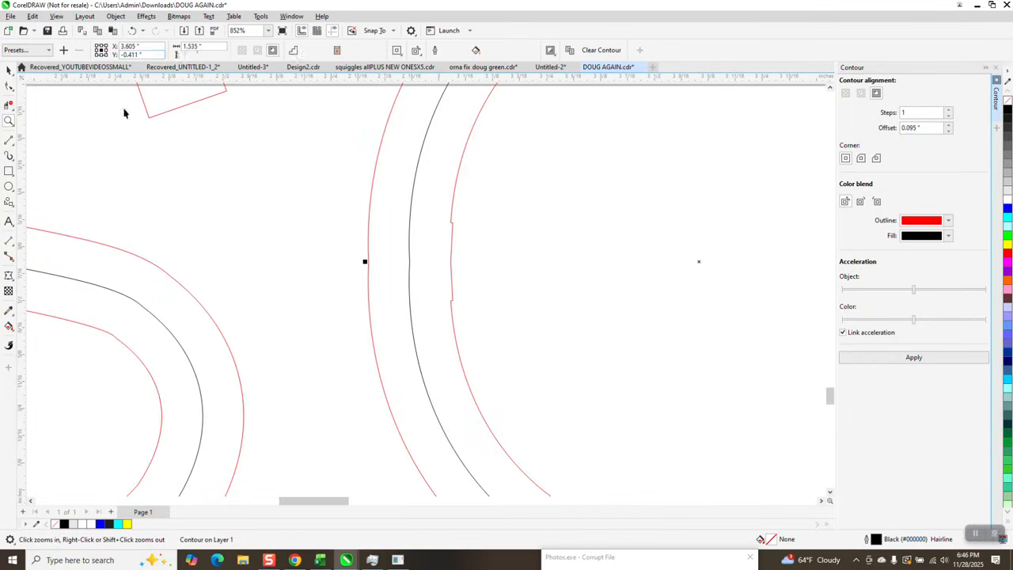
click(132, 30)
Select the O's center line for node editing with its overlapping left end nodes, and open the Join Curves settings.
click(9, 86)
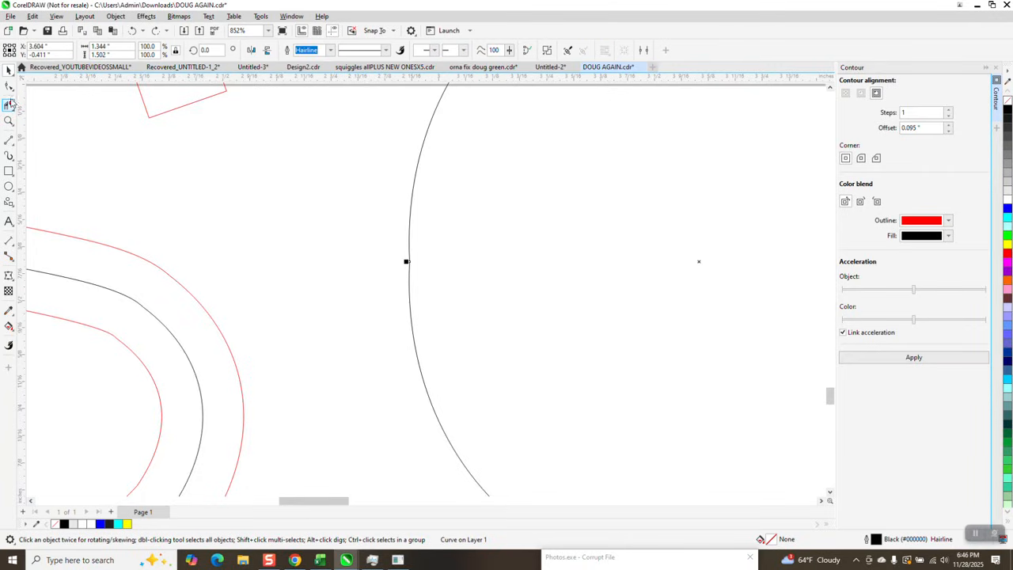
click(411, 261)
drag(417, 271, 369, 289)
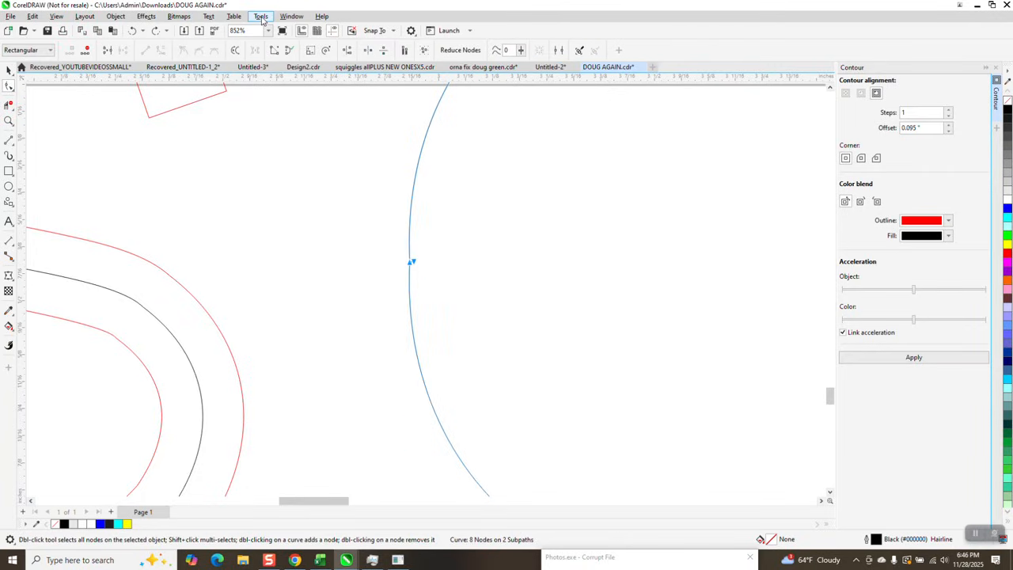
click(295, 17)
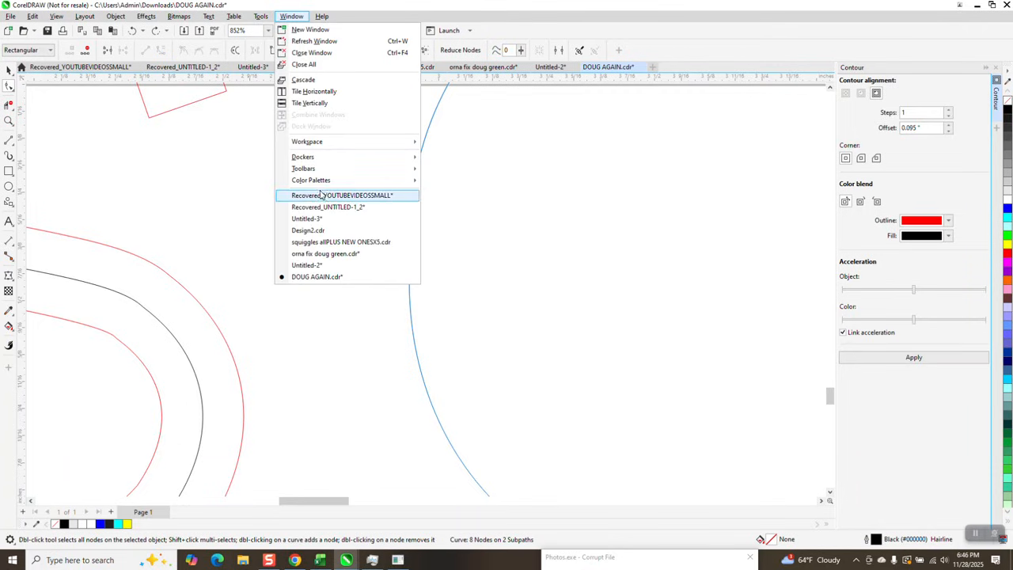
mouse_move(407, 157)
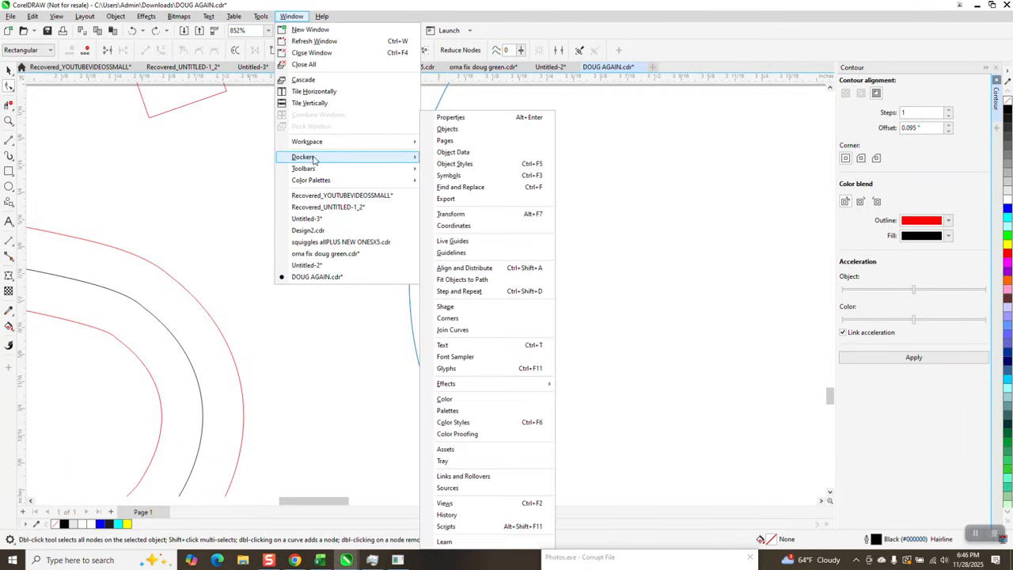
click(464, 330)
drag(443, 254, 217, 294)
click(746, 358)
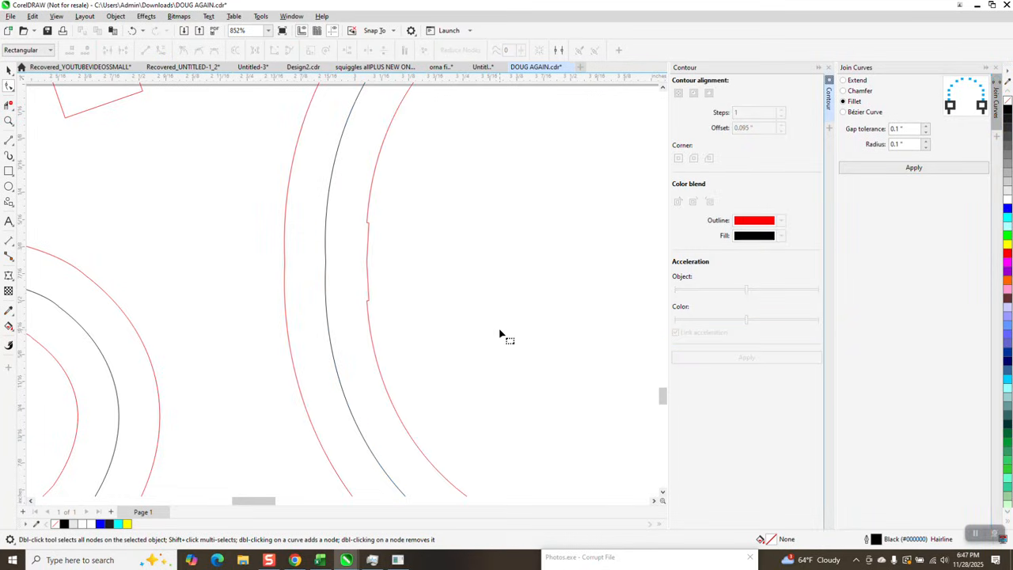
click(133, 32)
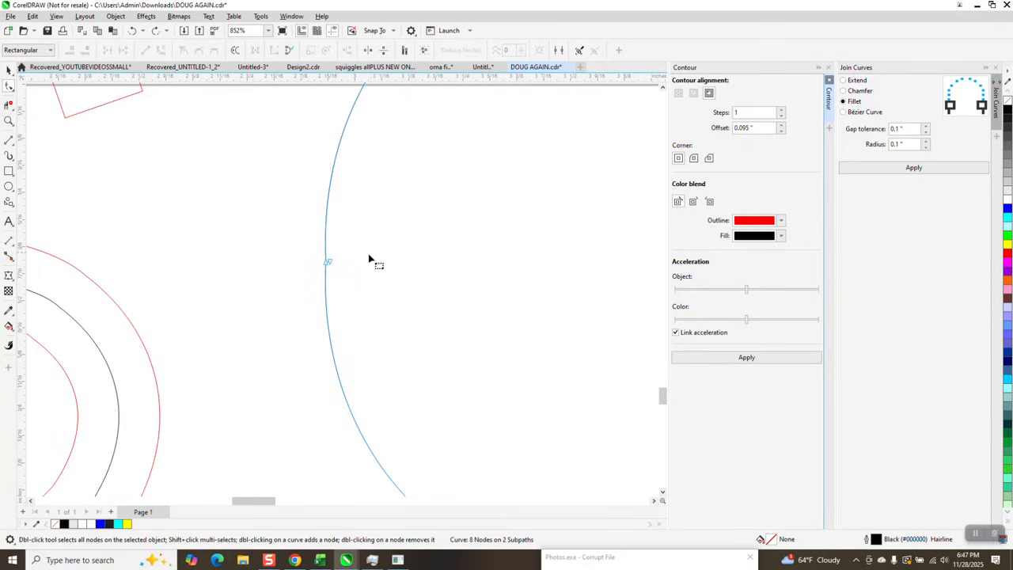
Close the contour settings and join the O's left end nodes with a fillet, using 0.1-inch gap tolerance and radius.
click(820, 68)
drag(379, 245, 482, 289)
click(910, 167)
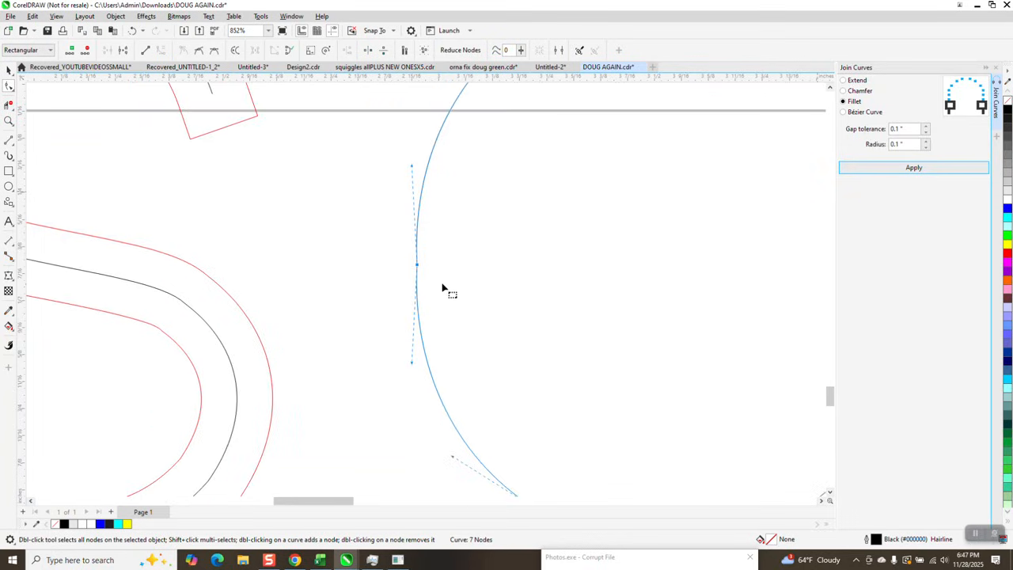
Straighten both curve handles of the joined node on the O's left side into a smooth vertical line.
click(414, 362)
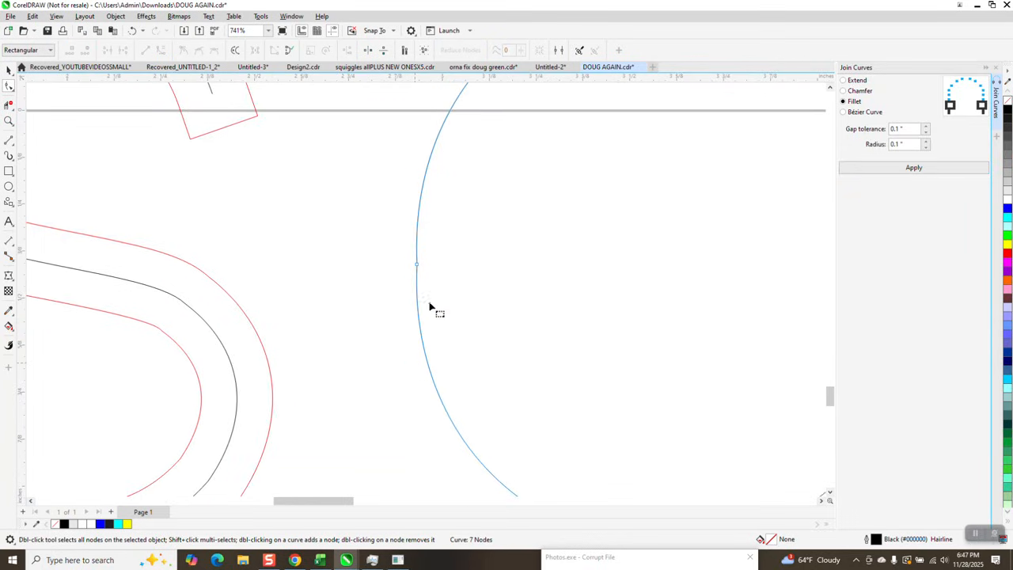
click(418, 267)
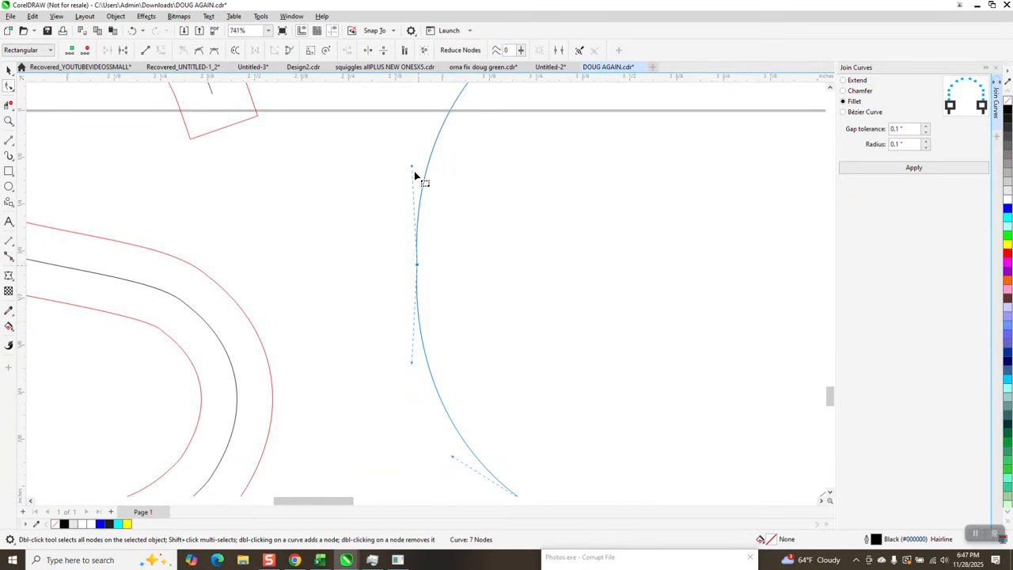
drag(413, 168, 415, 163)
drag(411, 365, 417, 367)
Join the overlapping end nodes on the O's right side with the same 0.1-inch fillet settings to close the curve.
scroll(256, 329, down, 6)
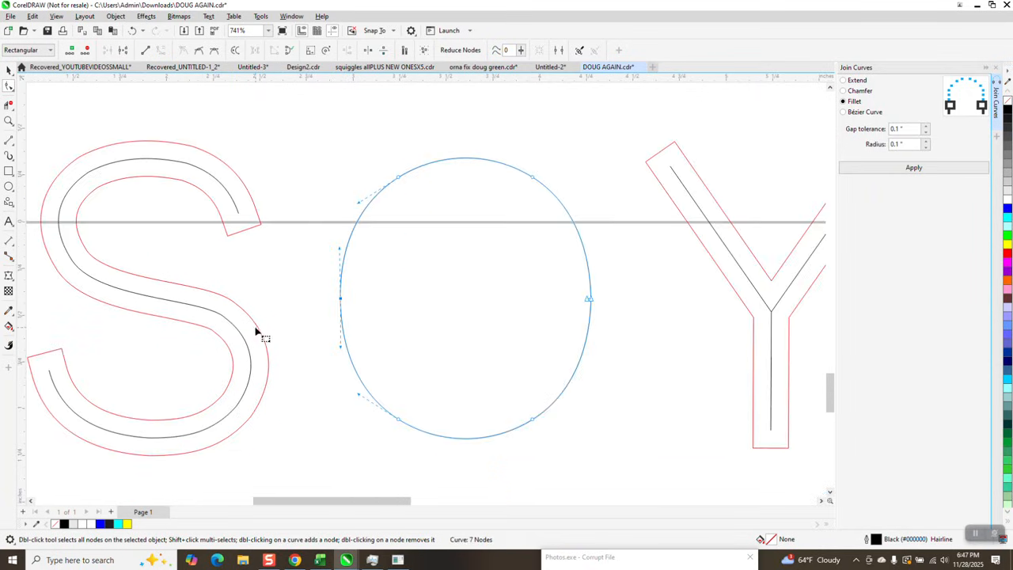
drag(595, 295, 525, 321)
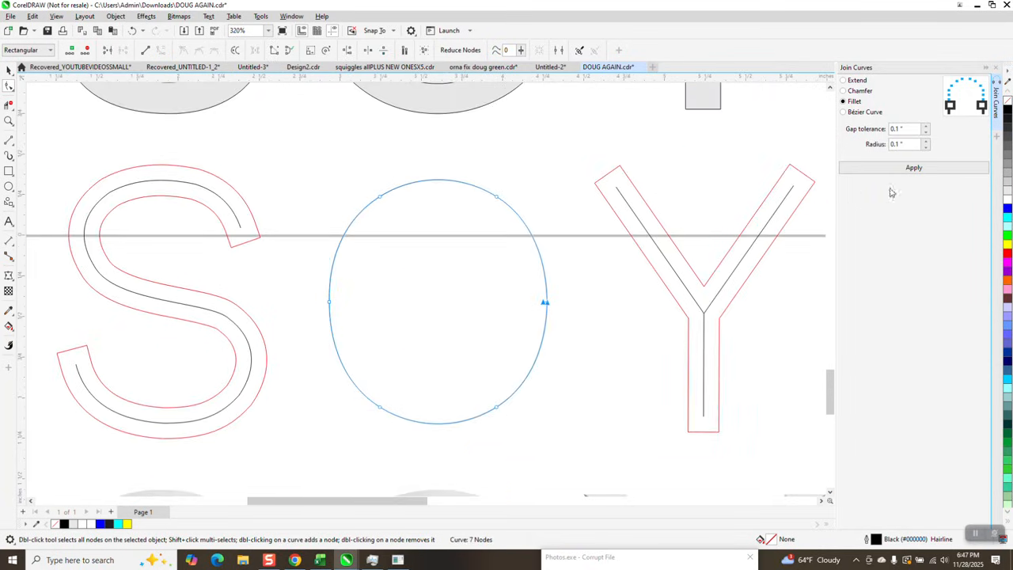
click(912, 170)
scroll(402, 256, down, 1)
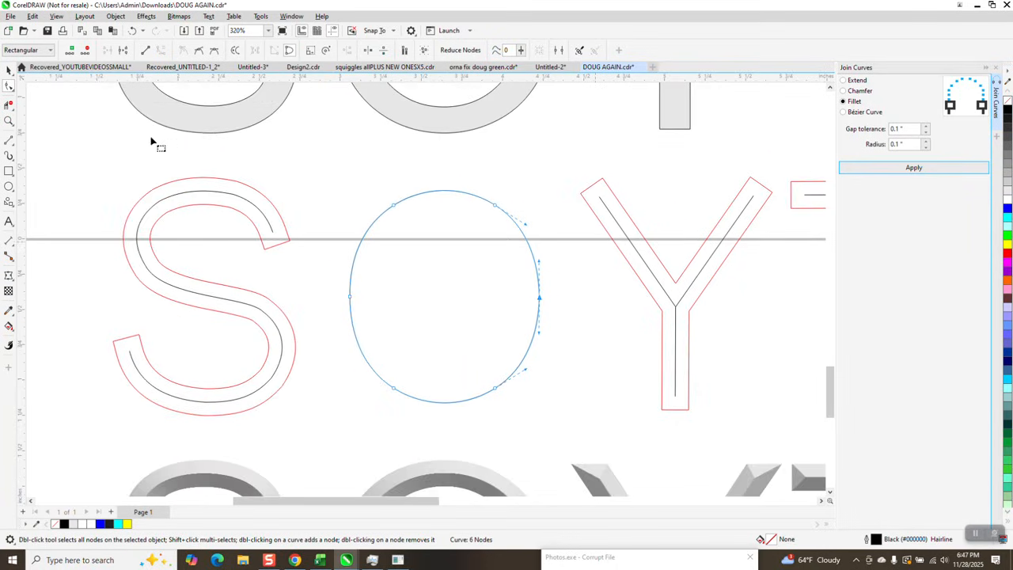
Reopen the contour settings and apply a one-step 0.095-inch outside contour to the closed O center line.
click(8, 71)
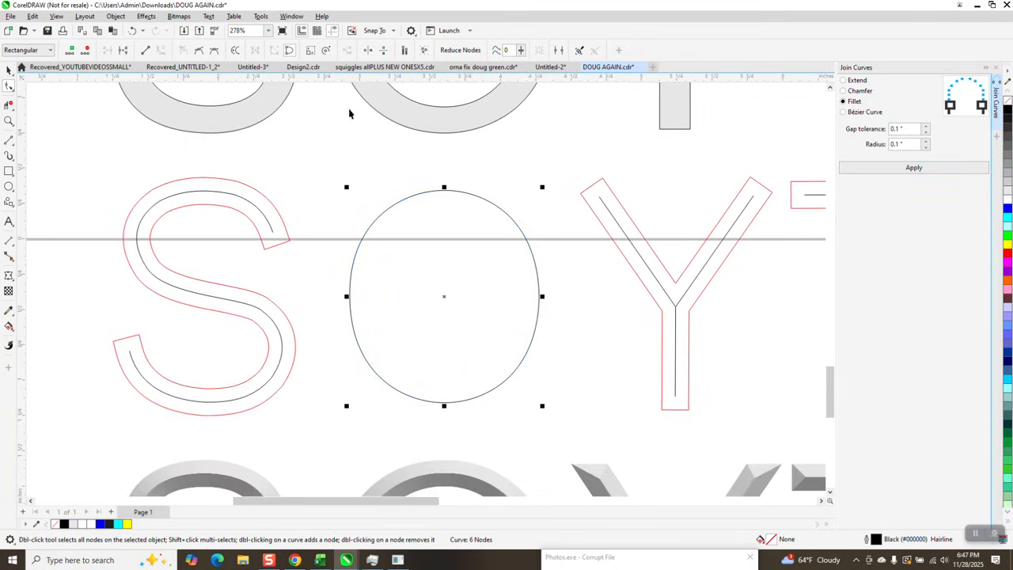
click(145, 16)
click(170, 258)
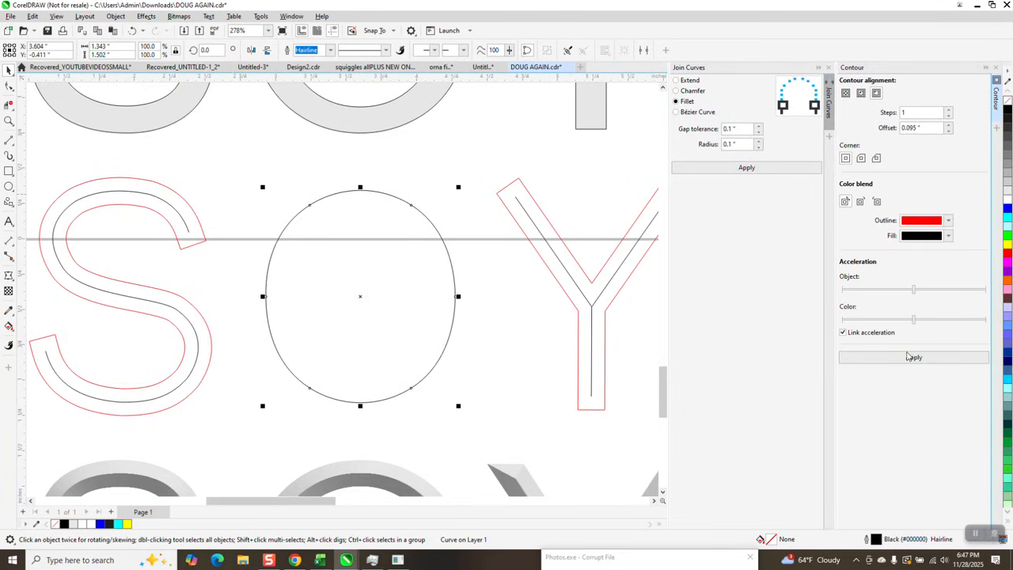
click(915, 359)
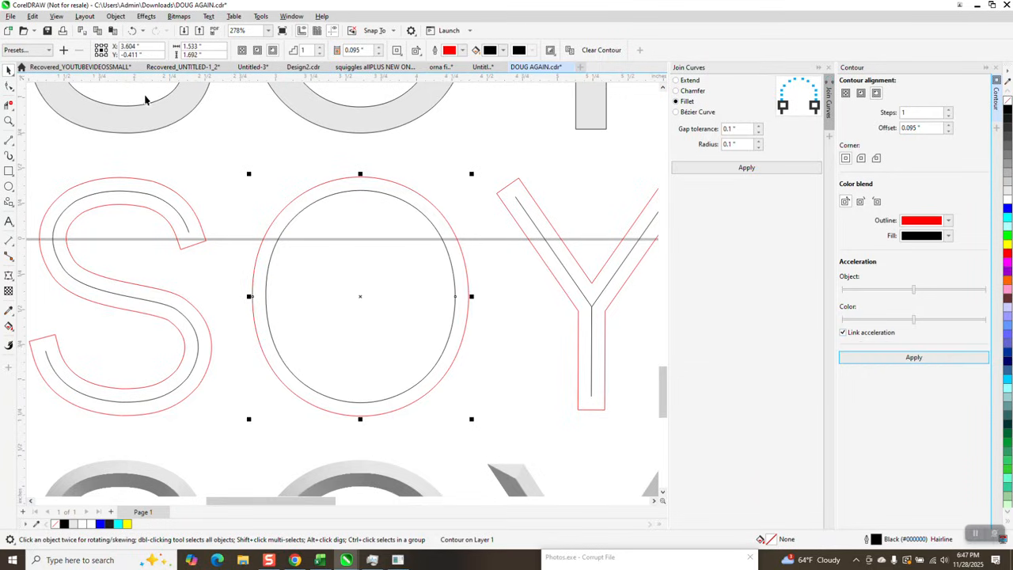
Break the O's outside contour apart and apply a one-step 0.095-inch inside contour to its center line.
drag(218, 166, 529, 440)
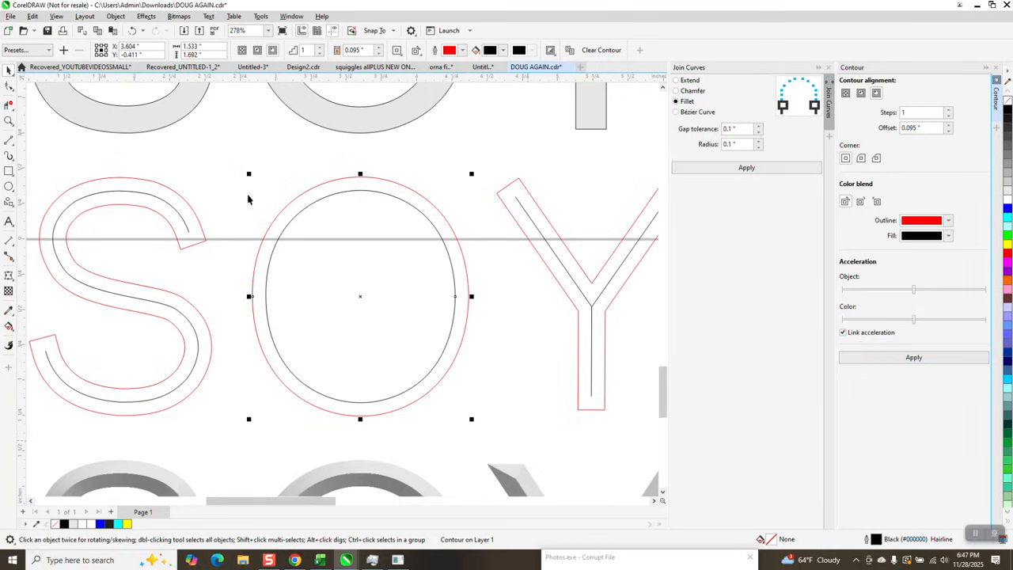
click(115, 16)
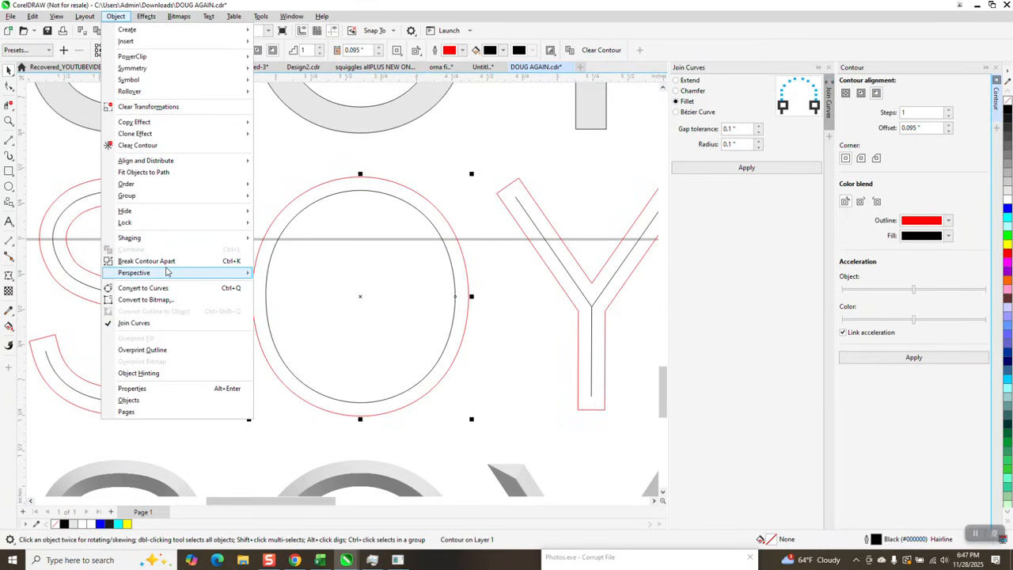
click(162, 260)
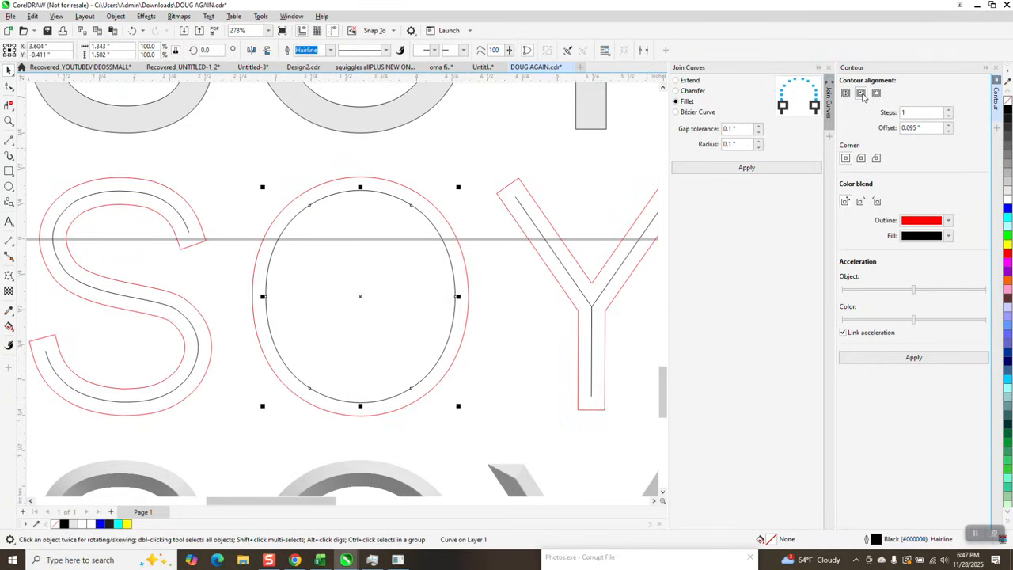
click(922, 357)
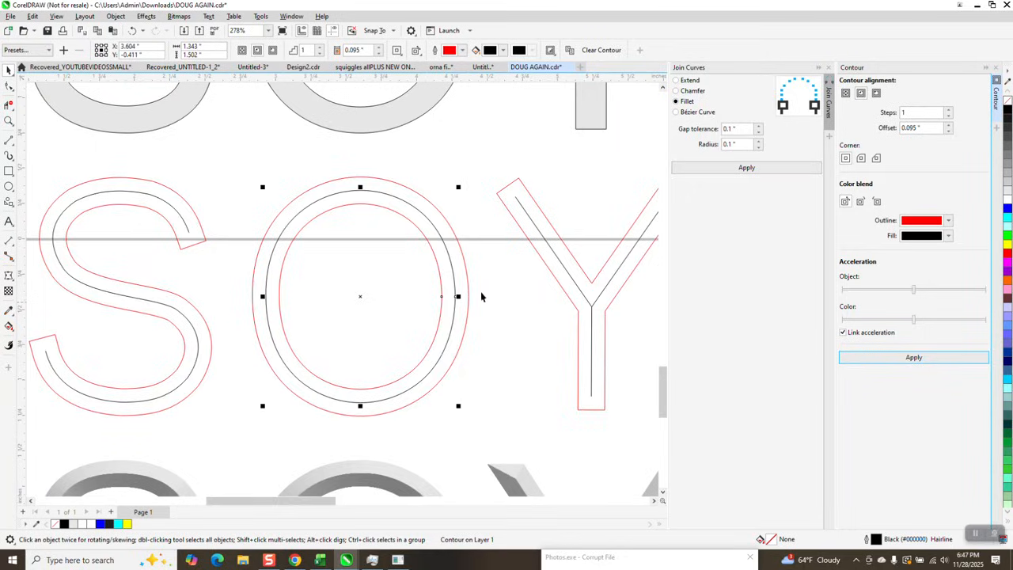
scroll(485, 296, down, 5)
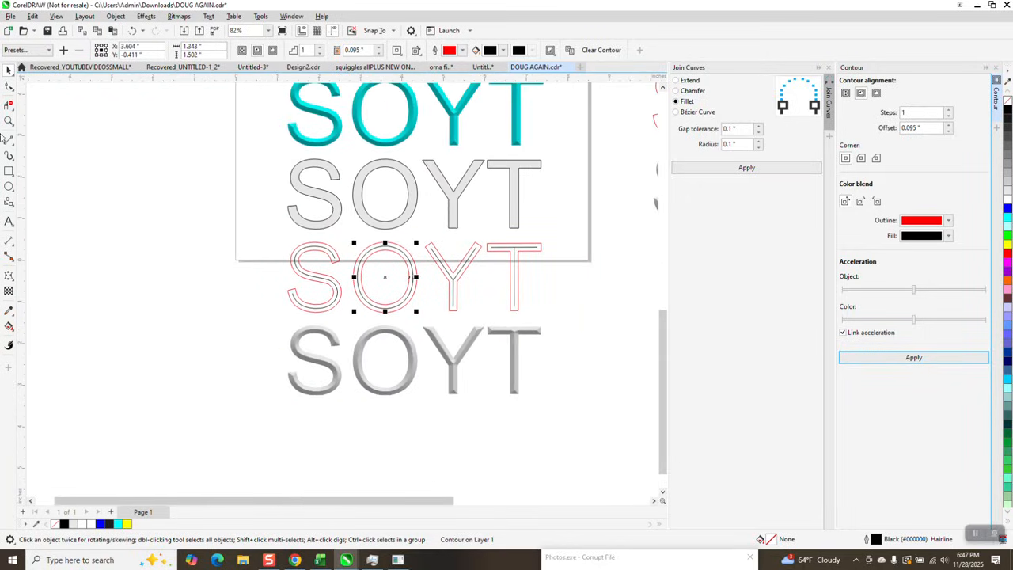
Try moving the center line node at the Y's junction slightly upward with its contour still live, and undo the move.
click(8, 121)
drag(436, 242, 512, 346)
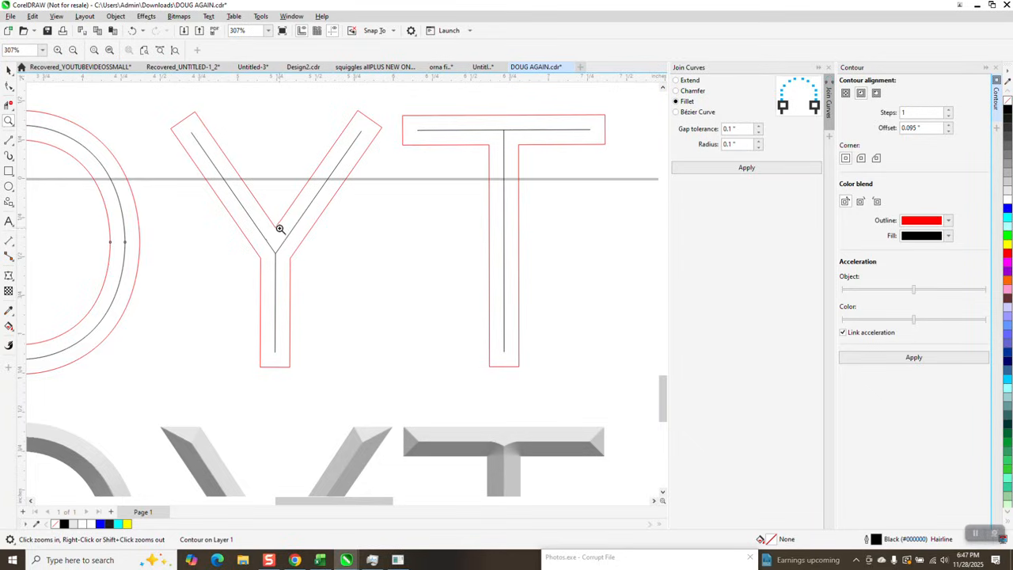
drag(191, 195, 351, 324)
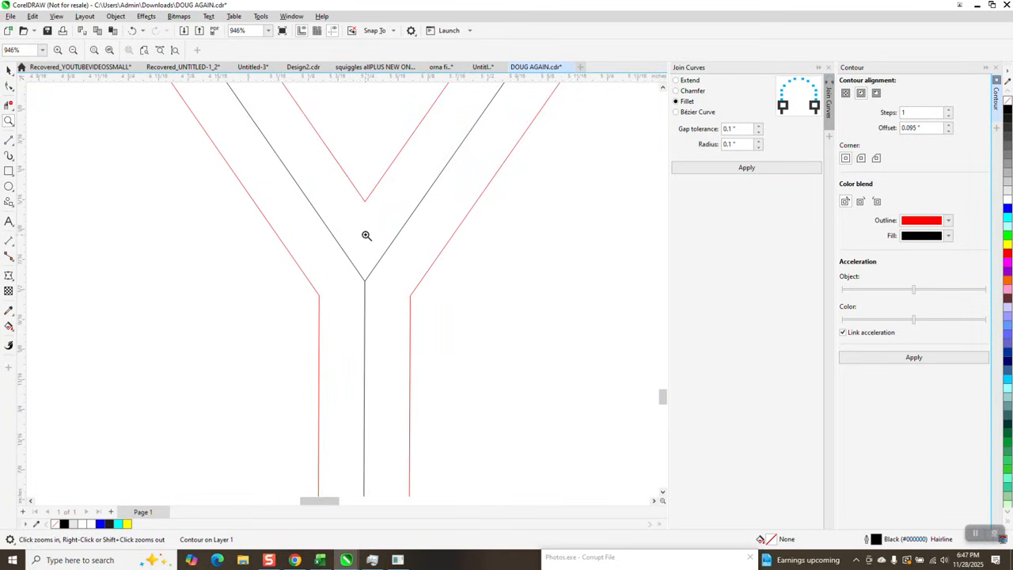
click(9, 86)
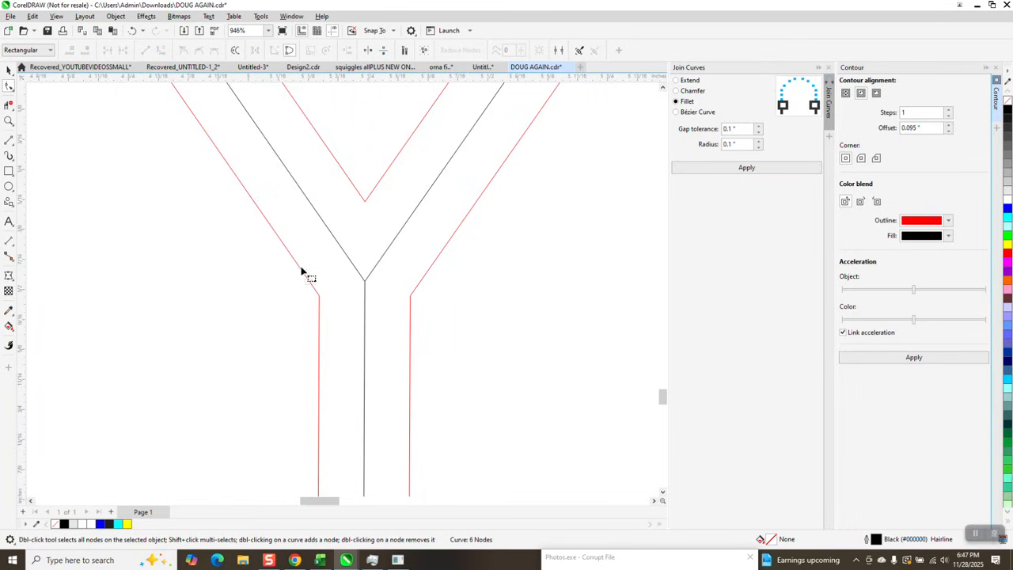
click(367, 283)
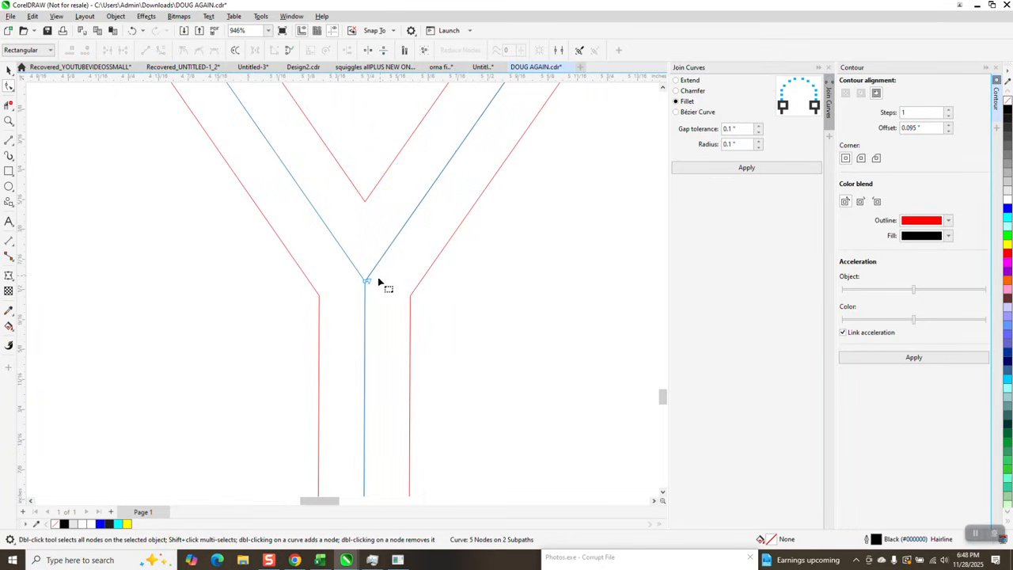
click(366, 283)
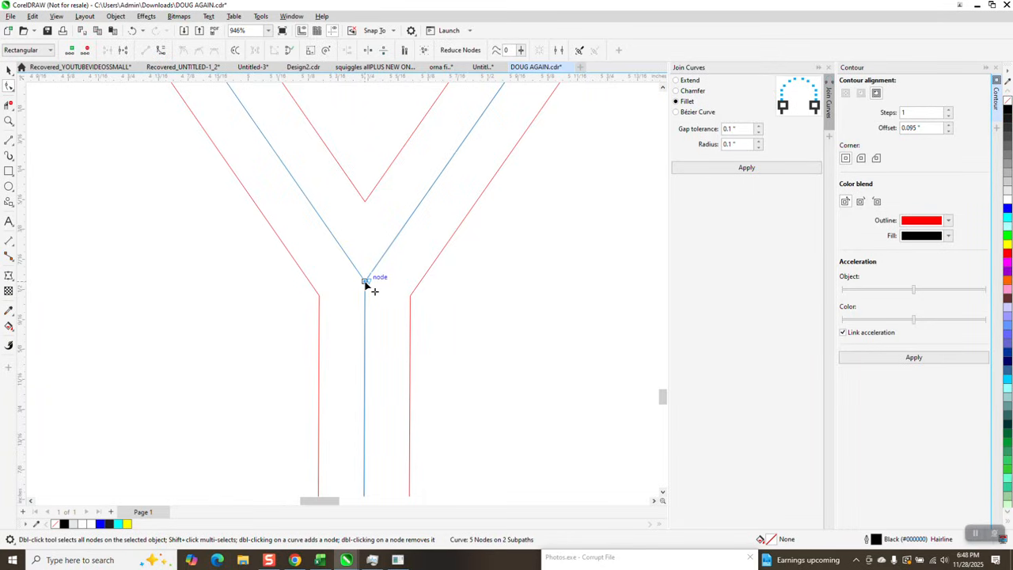
drag(365, 281, 365, 270)
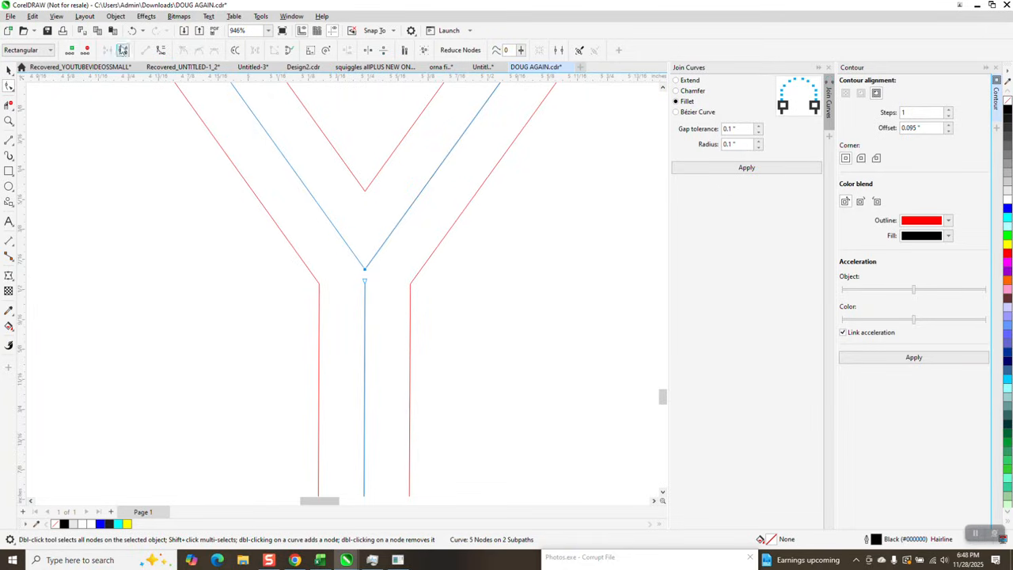
click(134, 33)
Select the Y with its contour, break the contour apart, and clear the selection.
scroll(357, 267, down, 4)
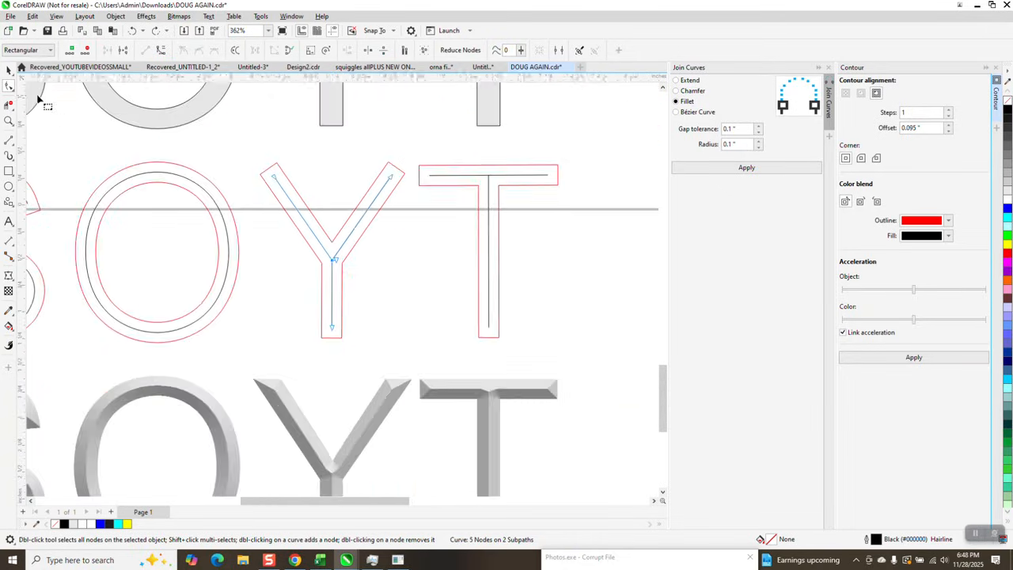
click(8, 71)
drag(249, 151, 420, 341)
click(115, 16)
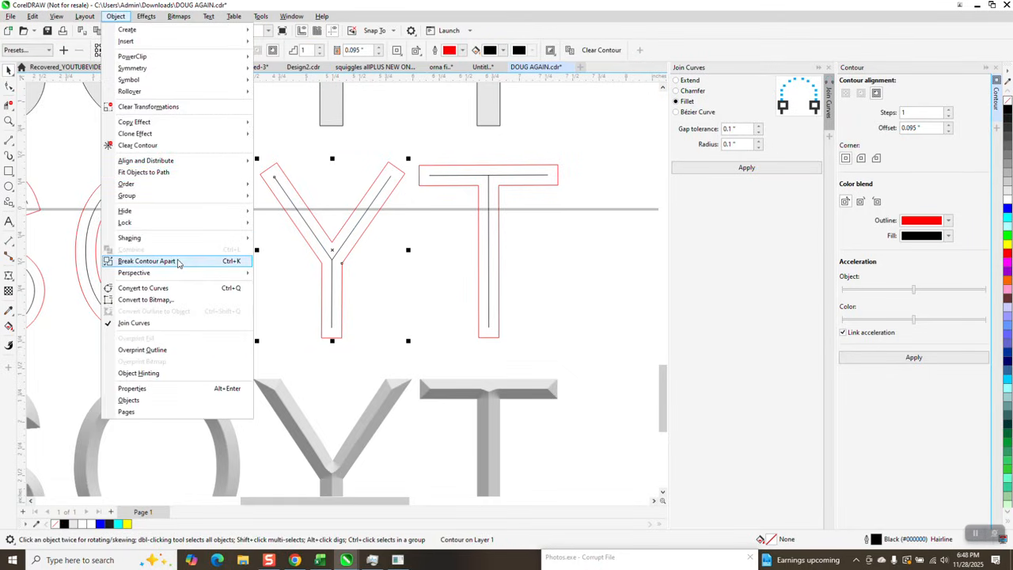
click(60, 174)
Edit the nodes of the Y's center line and move its junction slightly upward between the separated outline's inner corners.
click(9, 120)
drag(249, 142, 429, 364)
click(8, 87)
click(337, 310)
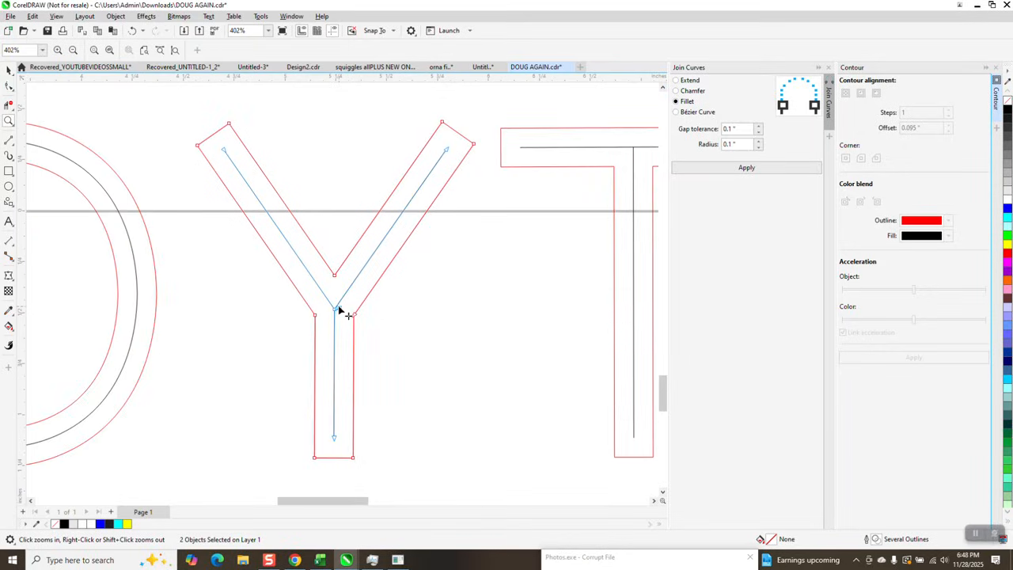
click(9, 121)
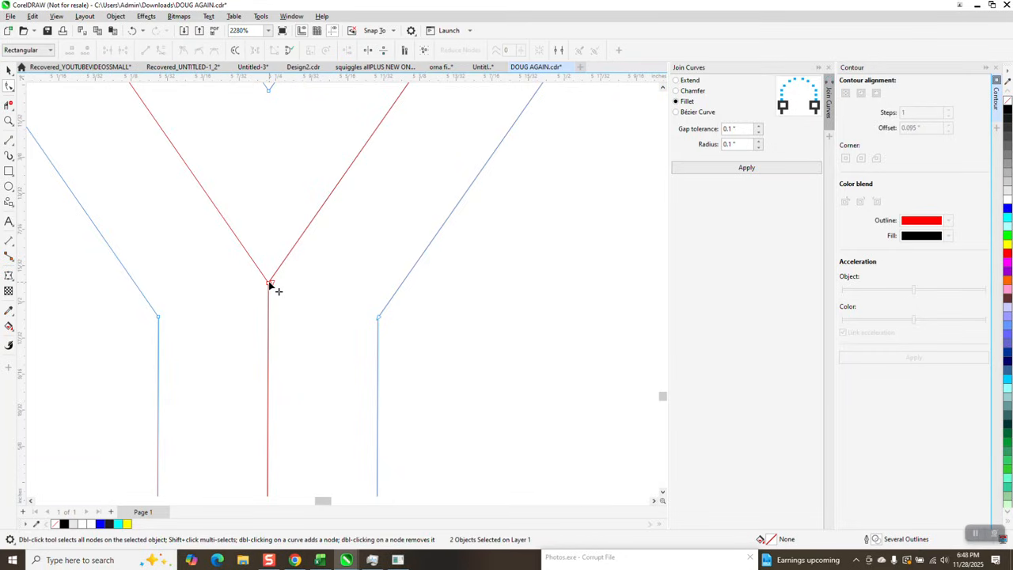
mouse_move(270, 283)
mouse_down()
mouse_move(269, 266)
mouse_move(283, 271)
mouse_up()
Select the center line nodes at the Y's junction and apply a Fillet curve join with 0.1-inch gap tolerance and 0.1-inch radius.
scroll(312, 323, down, 5)
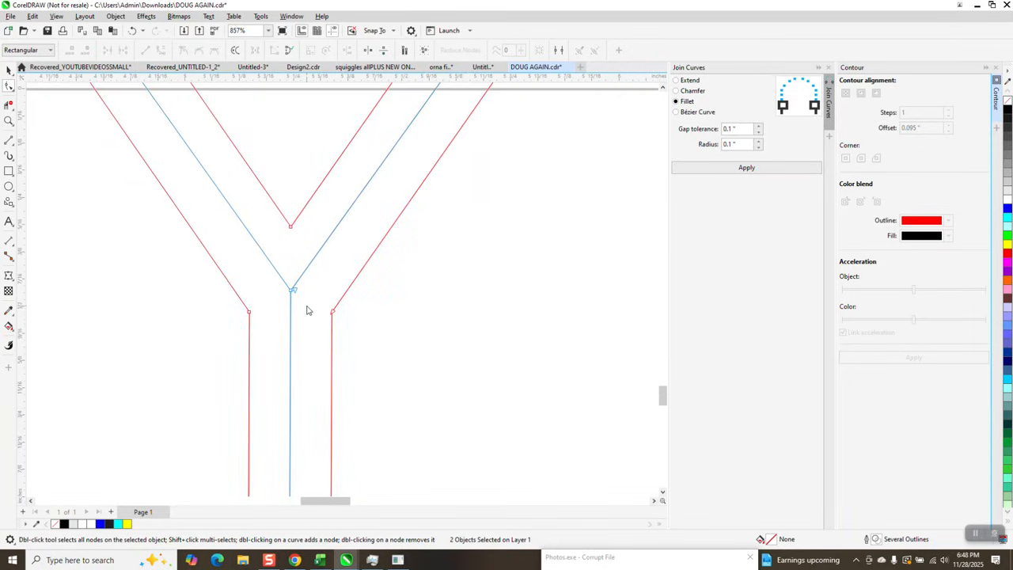
drag(323, 292, 282, 312)
click(748, 170)
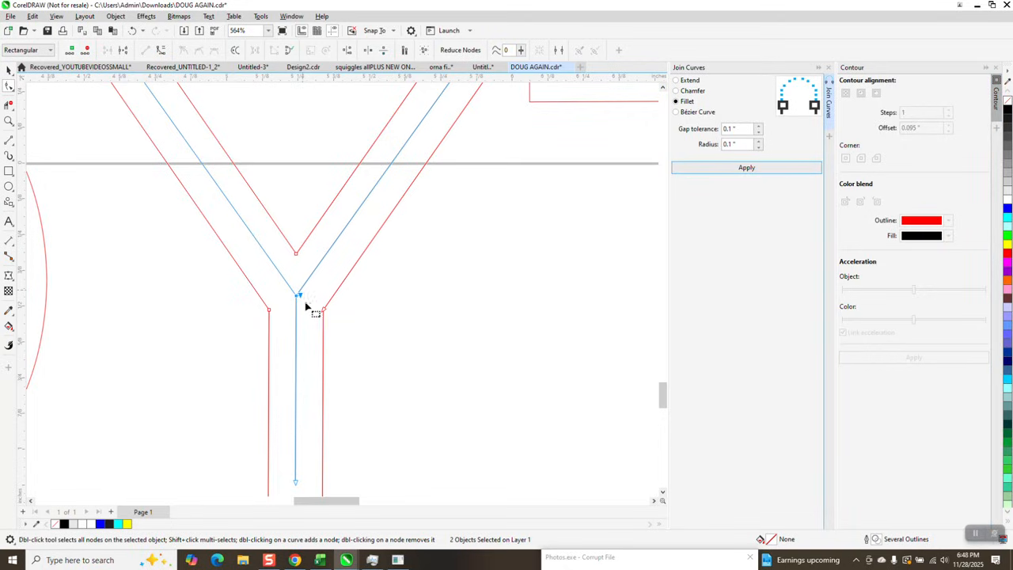
Examine the Y's adjusted center line up close and compare the outlined SOYT letters with the rows around them.
click(9, 121)
scroll(330, 287, down, 3)
scroll(330, 288, down, 5)
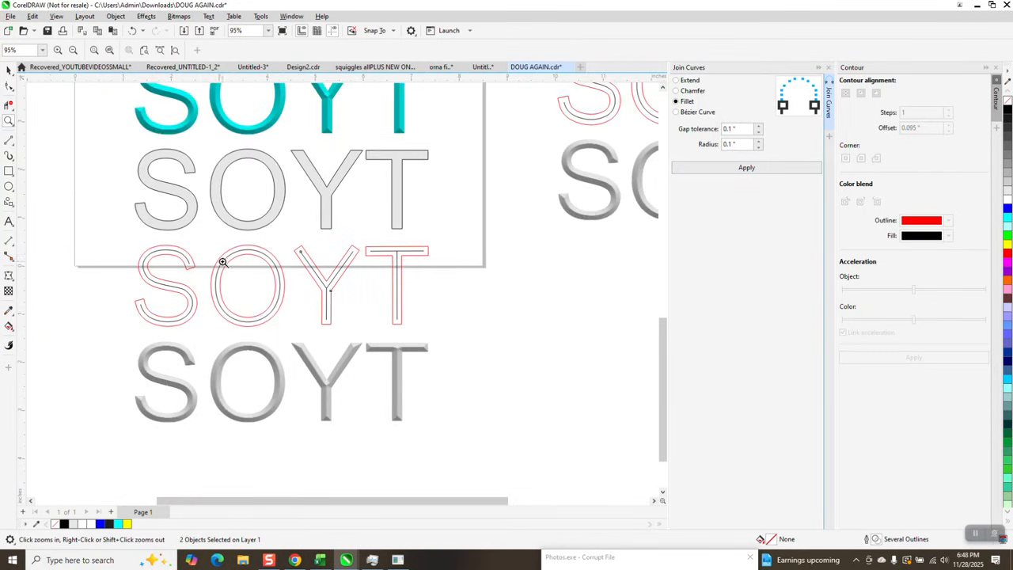
drag(123, 237, 432, 349)
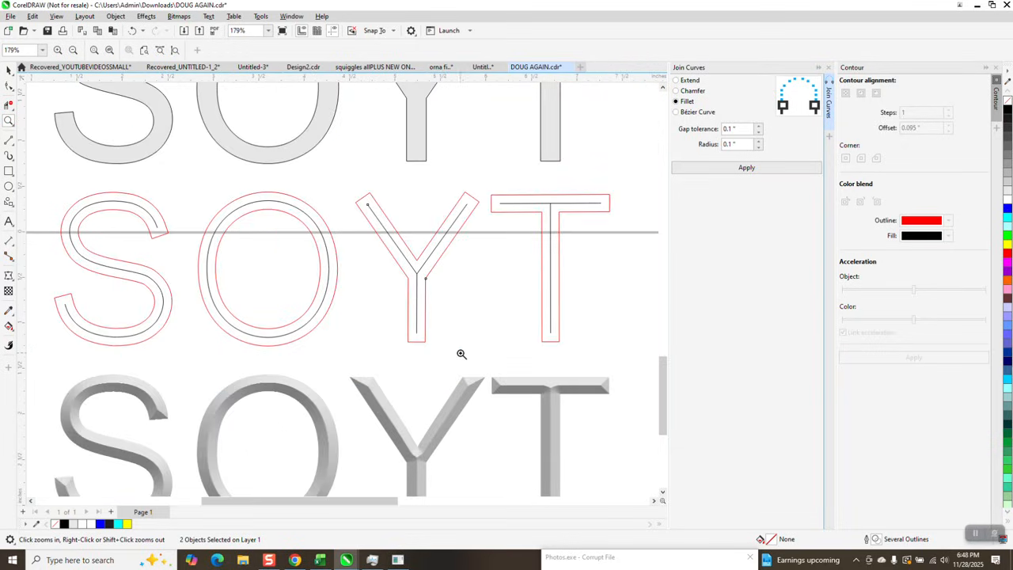
drag(354, 182, 452, 316)
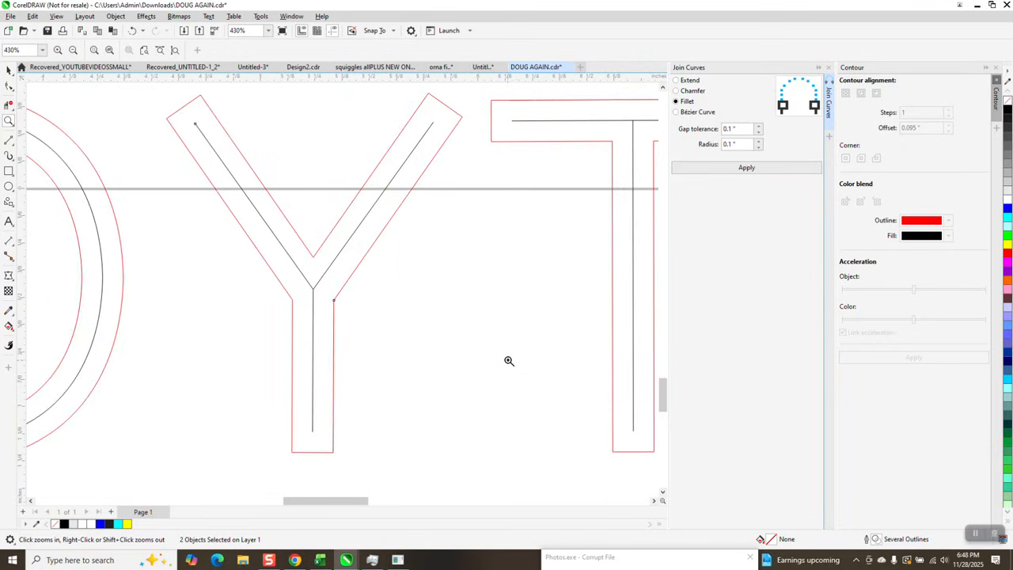
scroll(509, 361, down, 3)
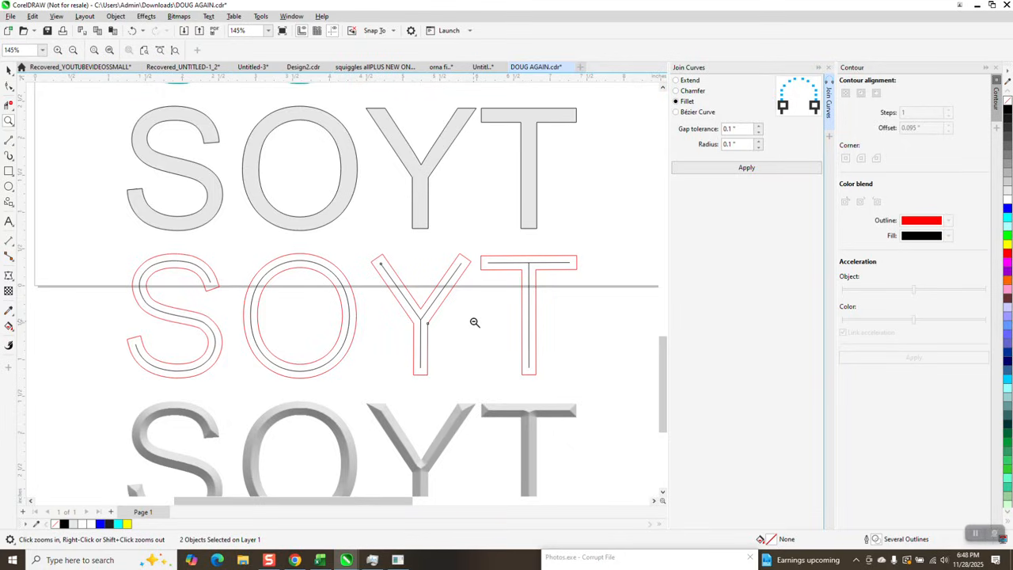